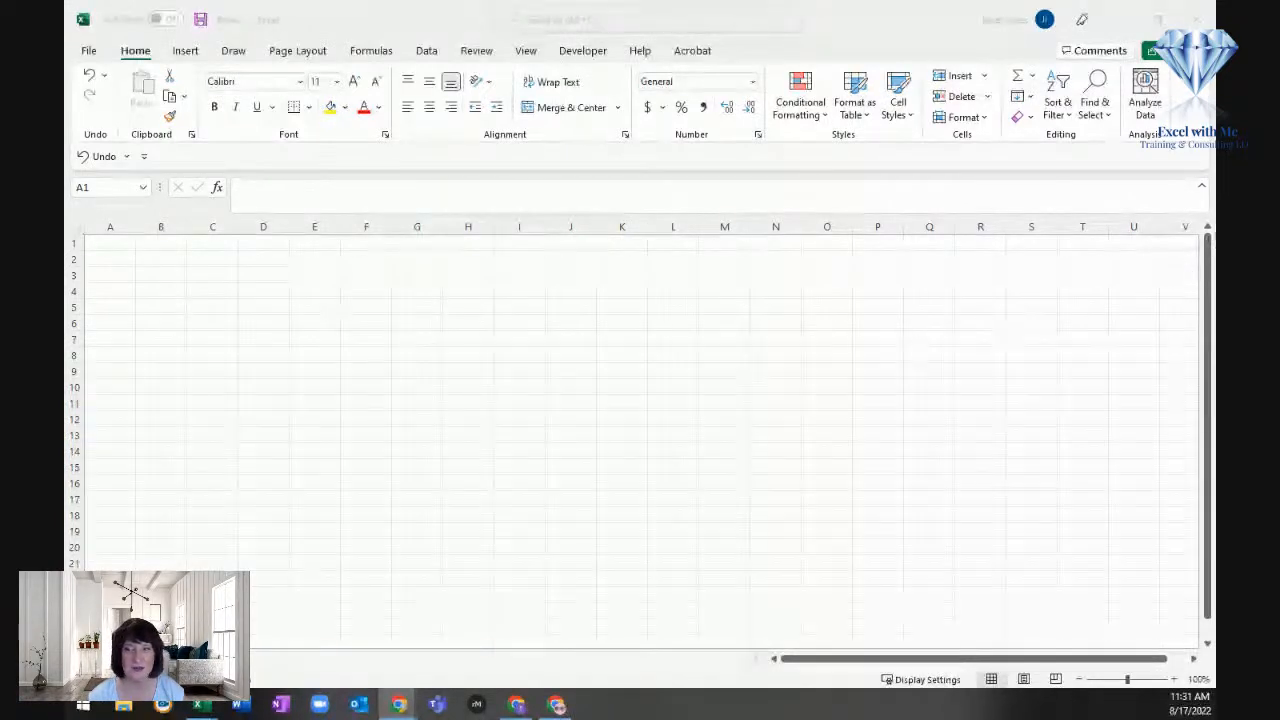
Step: Enter the title "Budget" in cell A1 and the section heading "Income" in cell A3
click(158, 328)
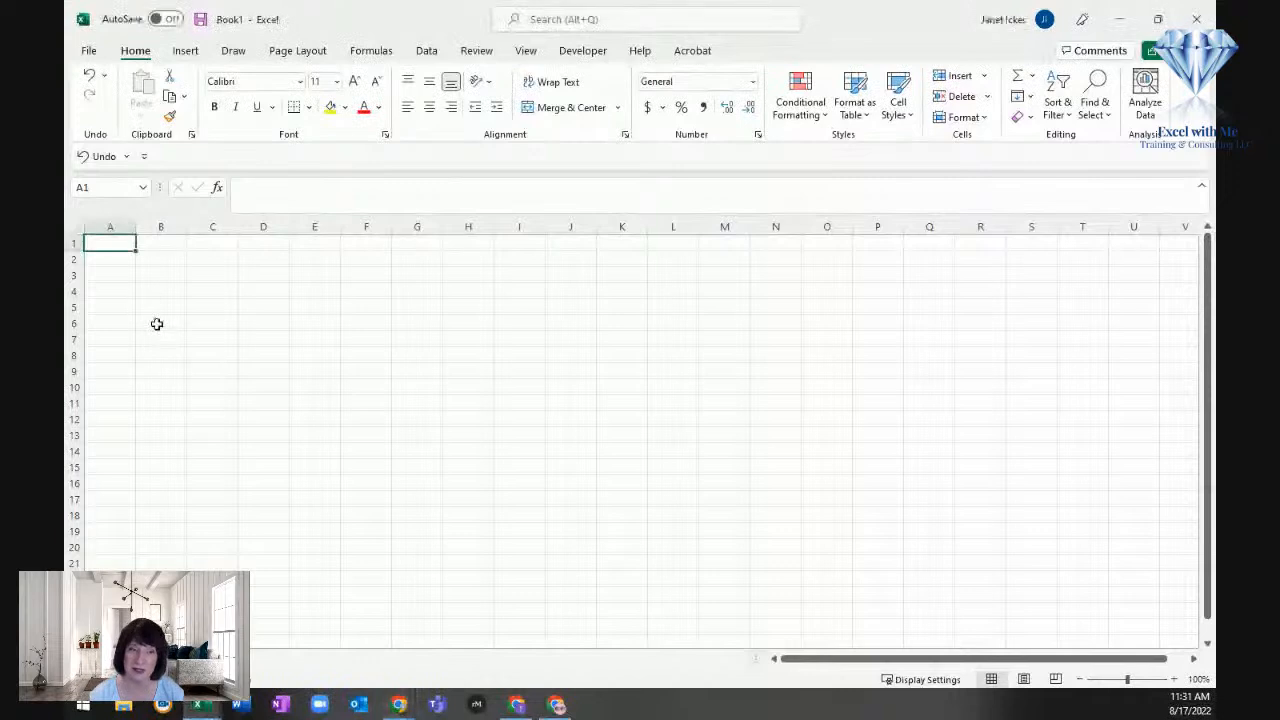
text(Budget)
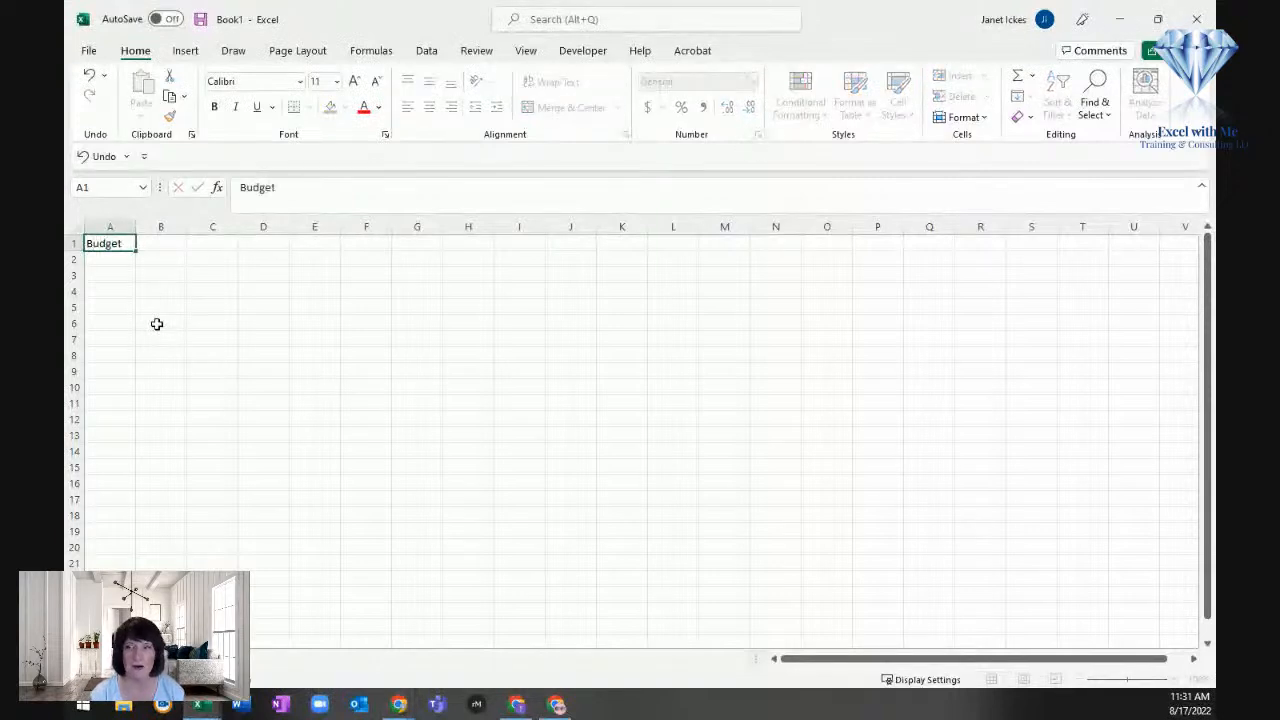
key(Return)
key(Return)
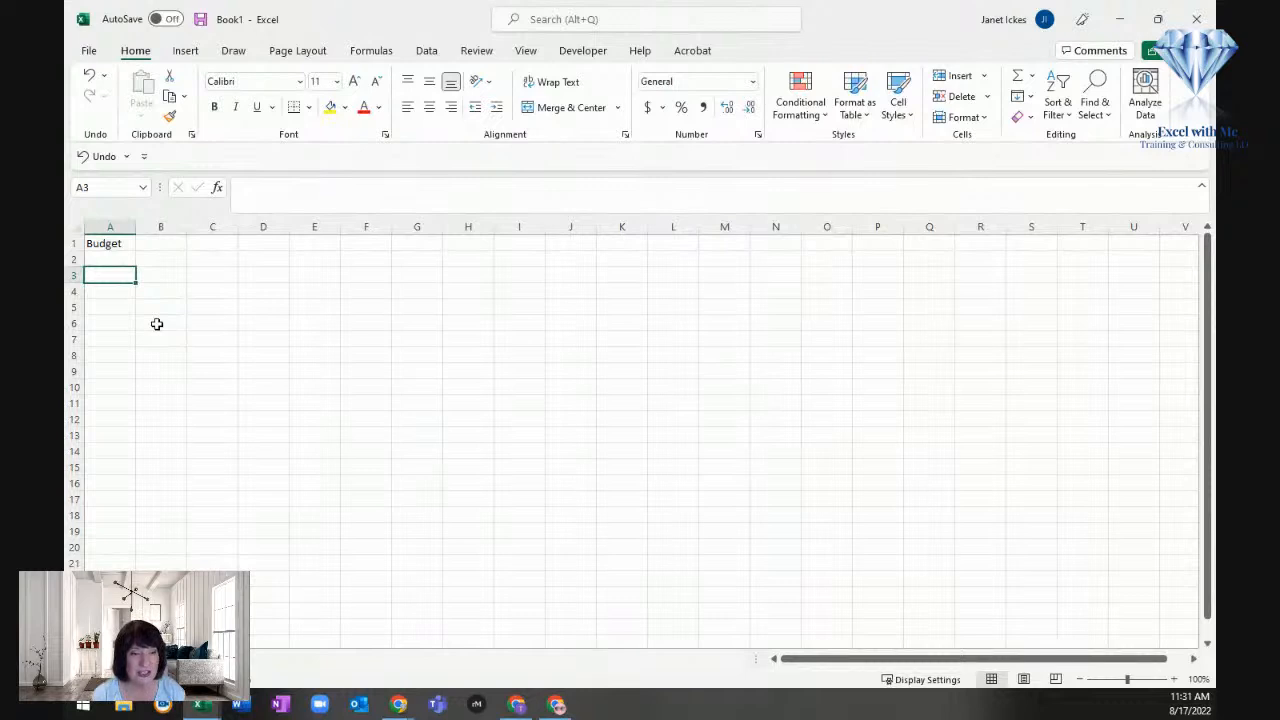
text(Income)
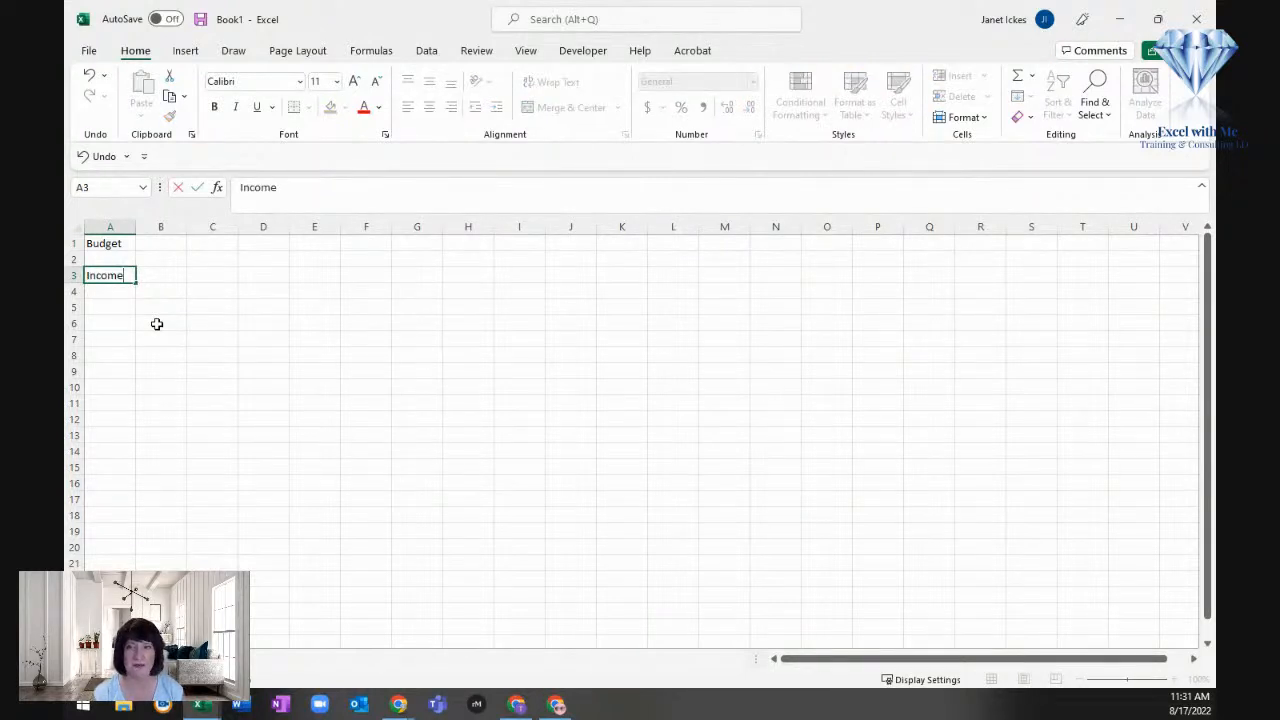
key(Return)
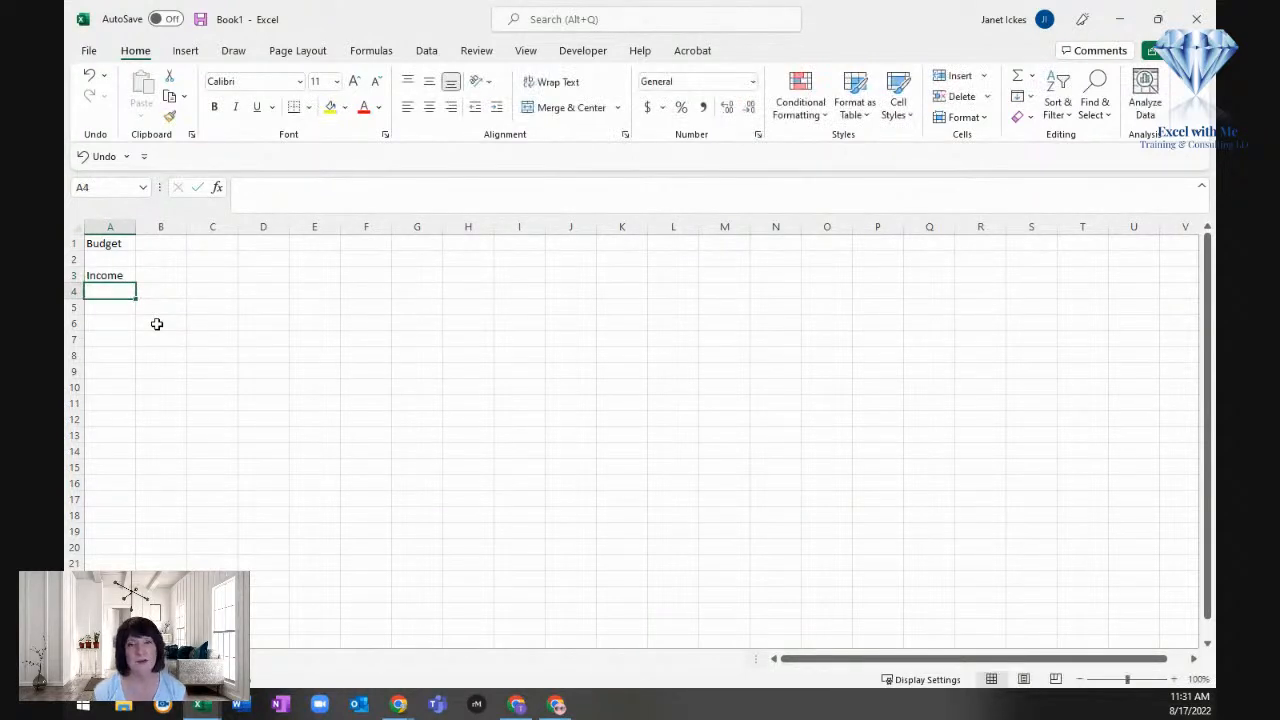
Step: List the income categories "Training" and "Consulting" in cells B4 and B5
key(Right)
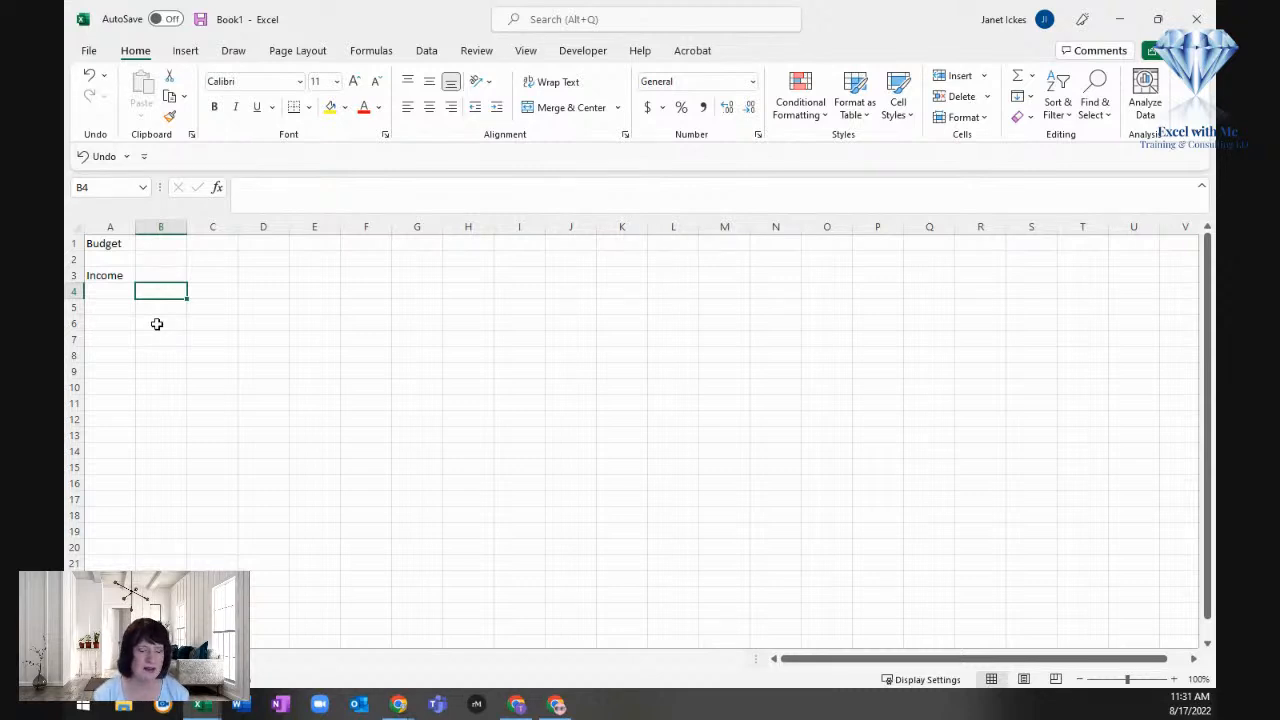
text(Training)
key(Return)
text(Consulting)
key(Return)
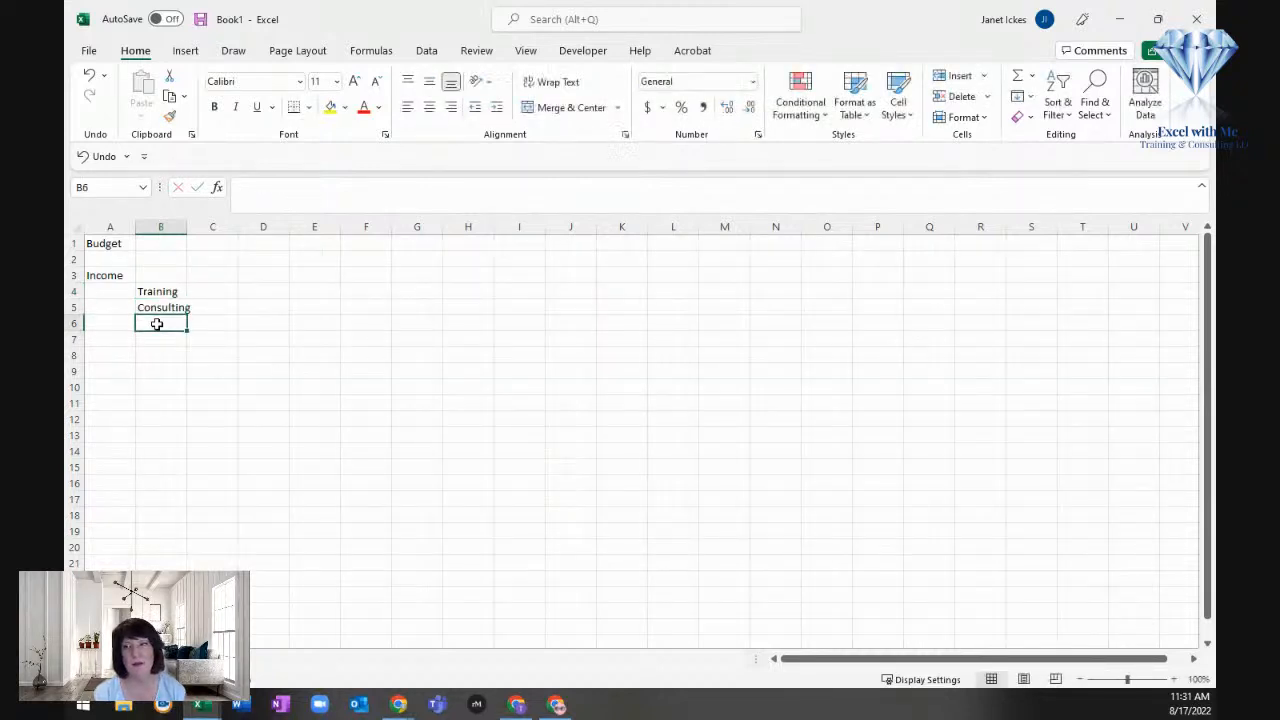
Step: Widen column B slightly so the income category names fit inside it
key(Up)
key(Up)
key(Up)
key(Left)
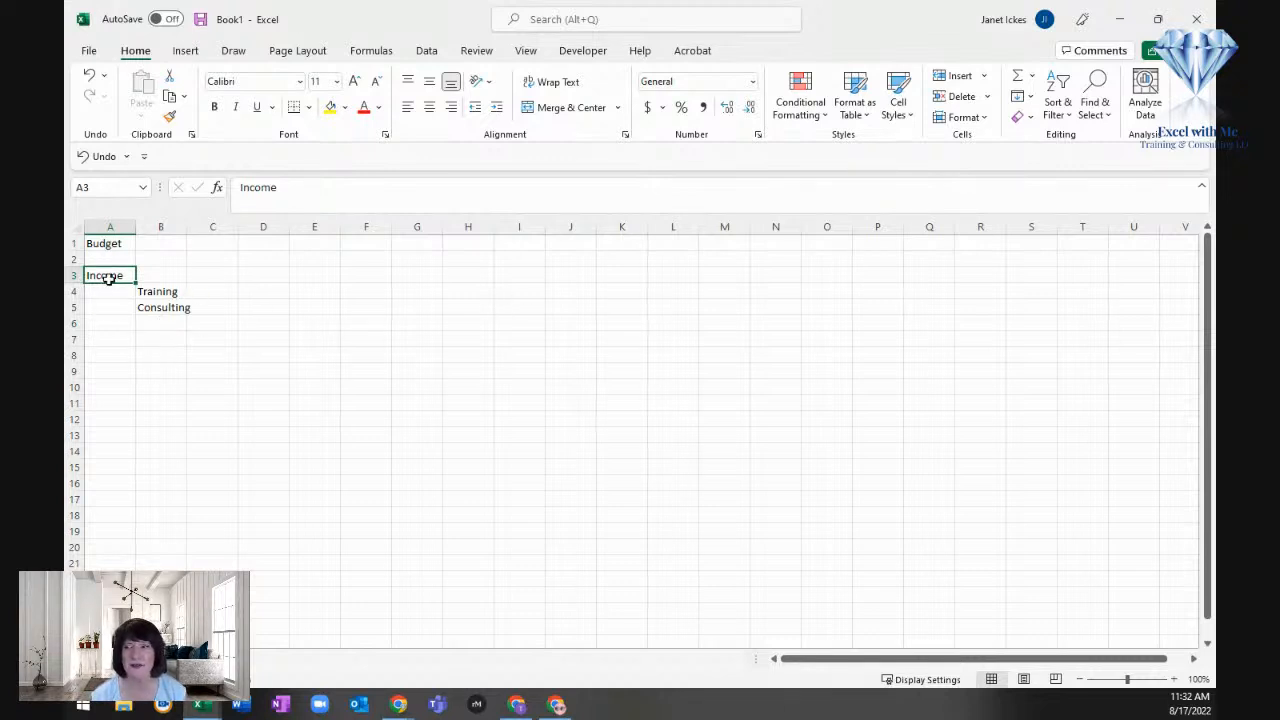
click(143, 270)
drag(186, 227, 212, 229)
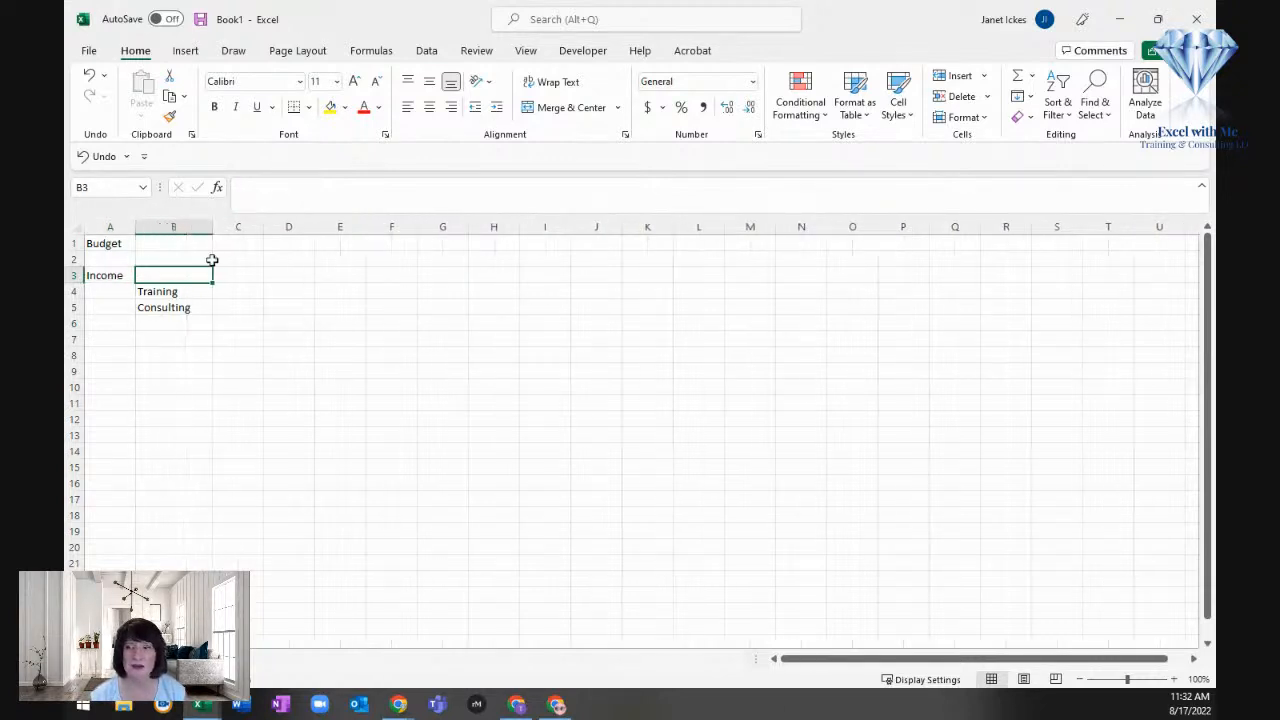
click(242, 292)
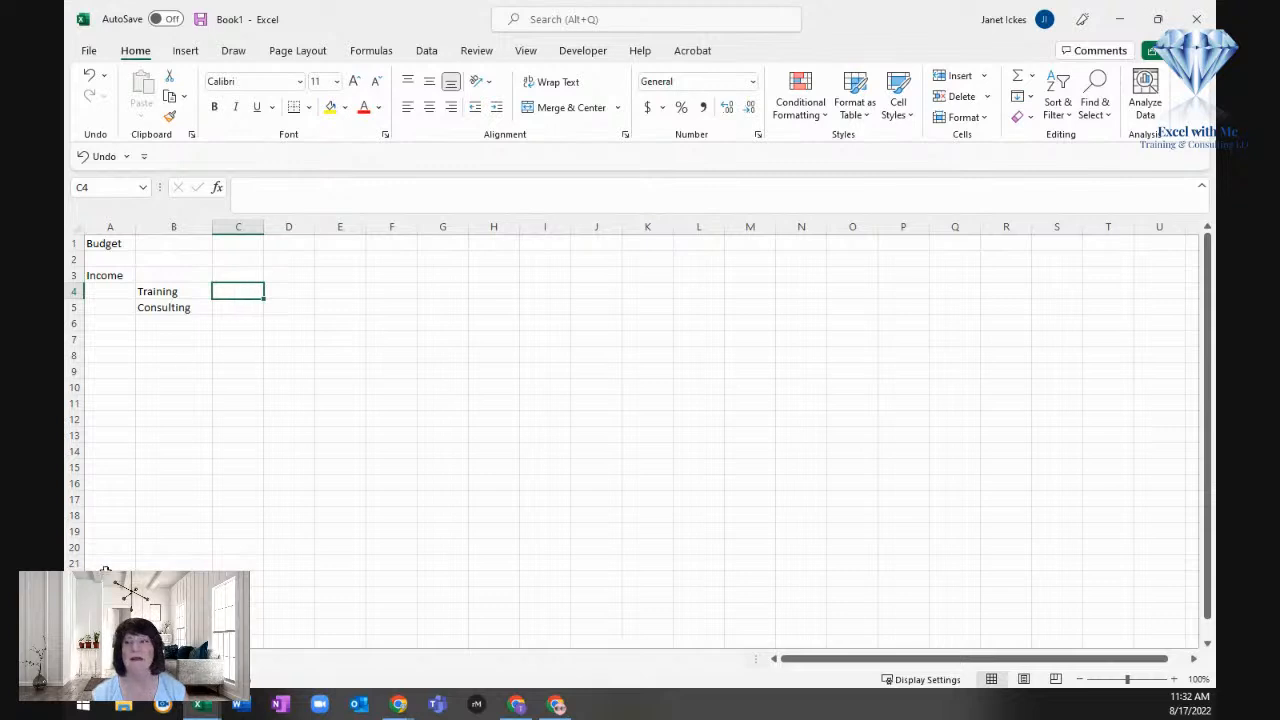
Step: Enter the section heading "Expenses" in cell A13 and its first category "Advertising/Marketing" in cell B14
click(115, 432)
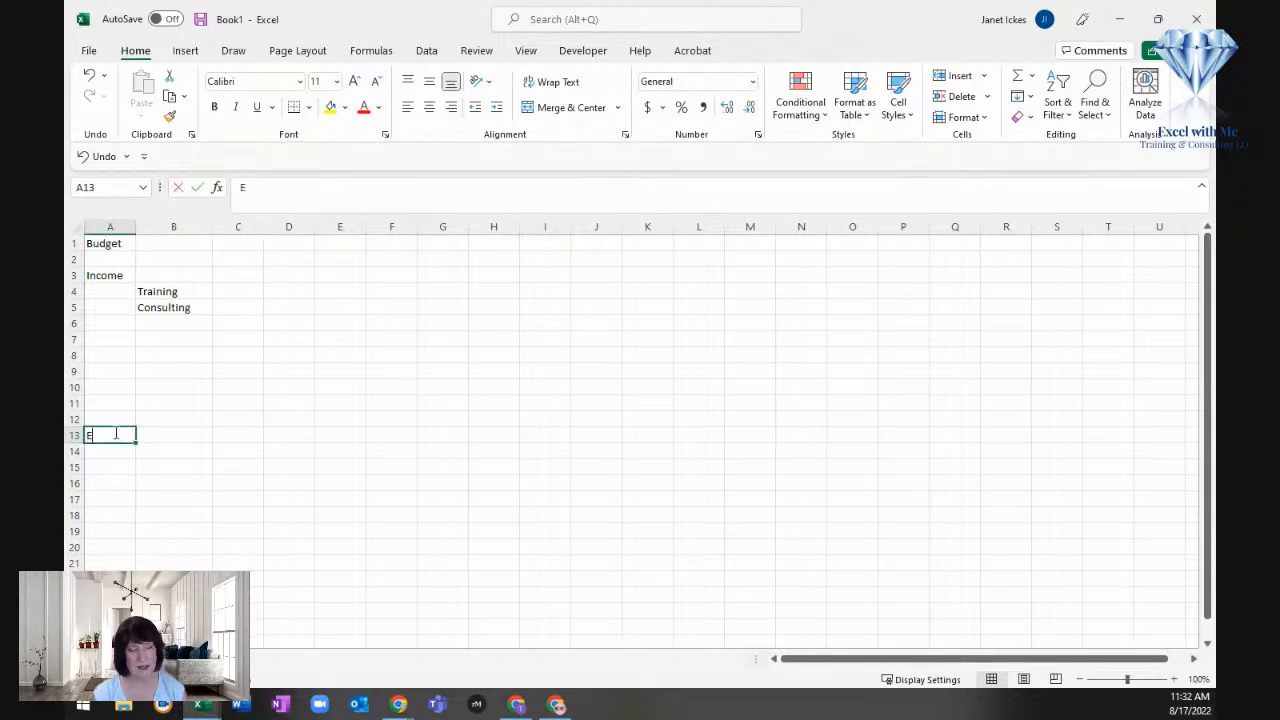
text(Expenses)
key(Return)
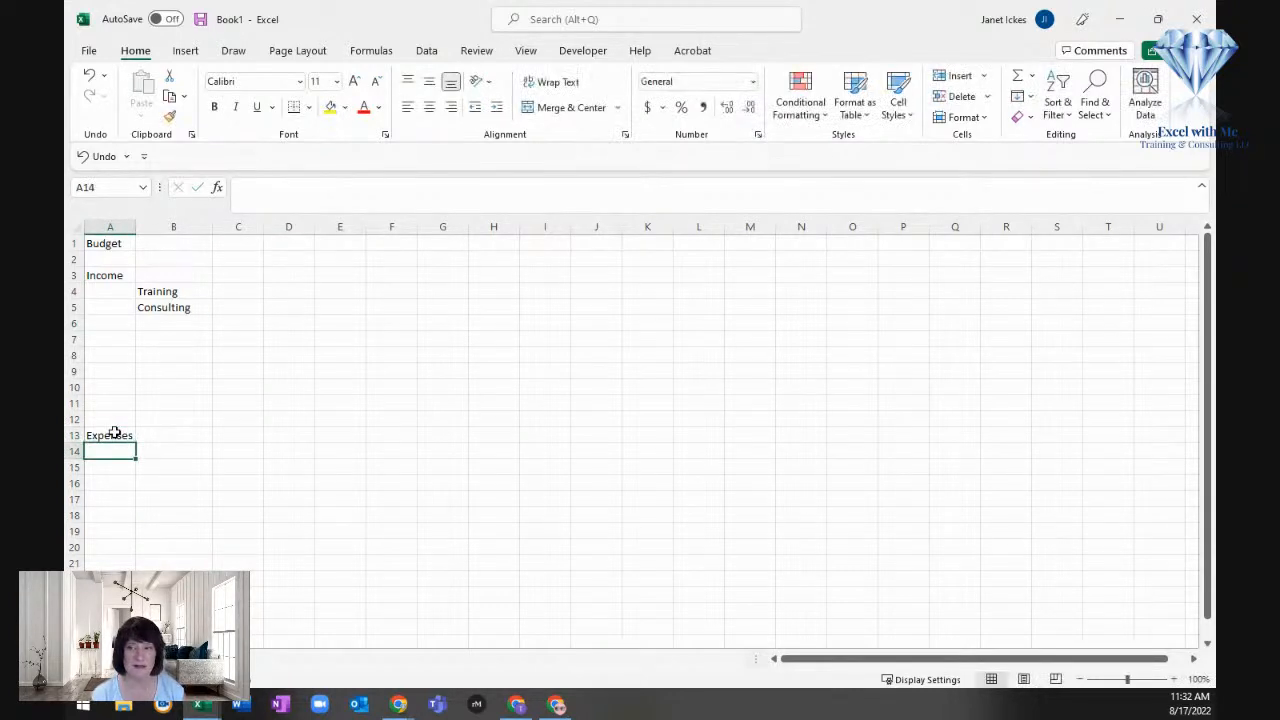
key(Right)
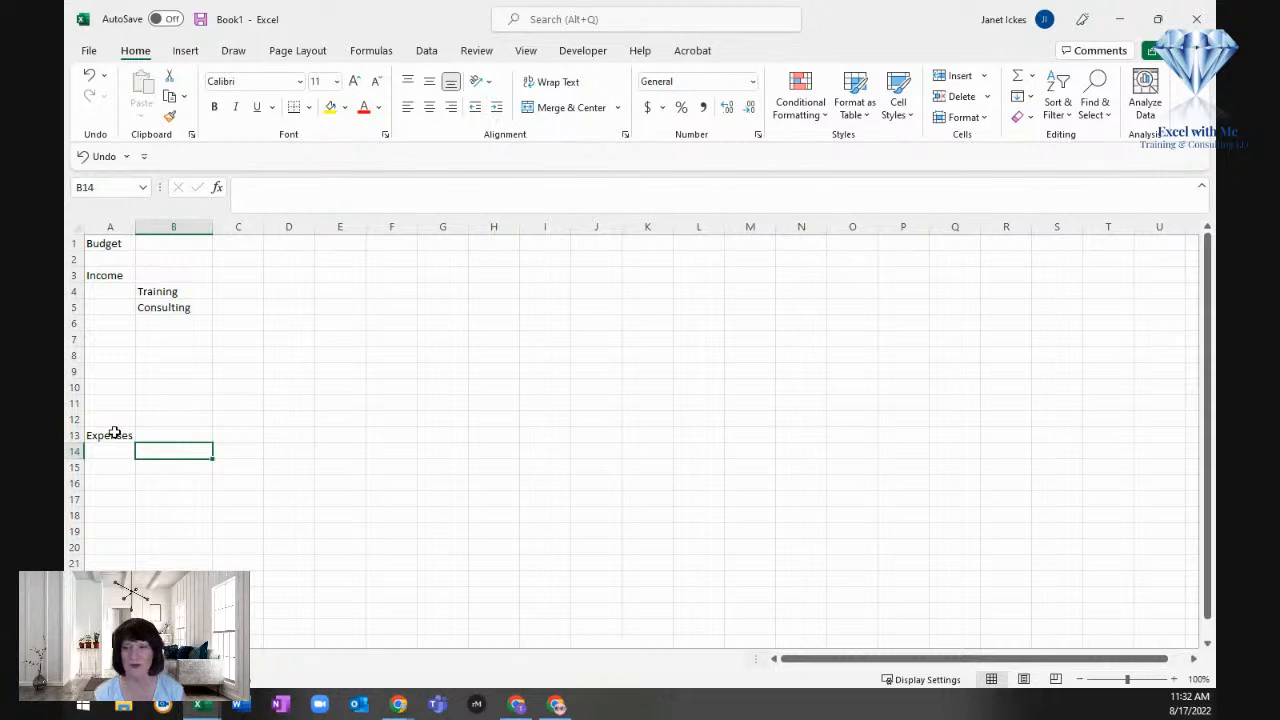
text(Advertising/Marketing)
key(Return)
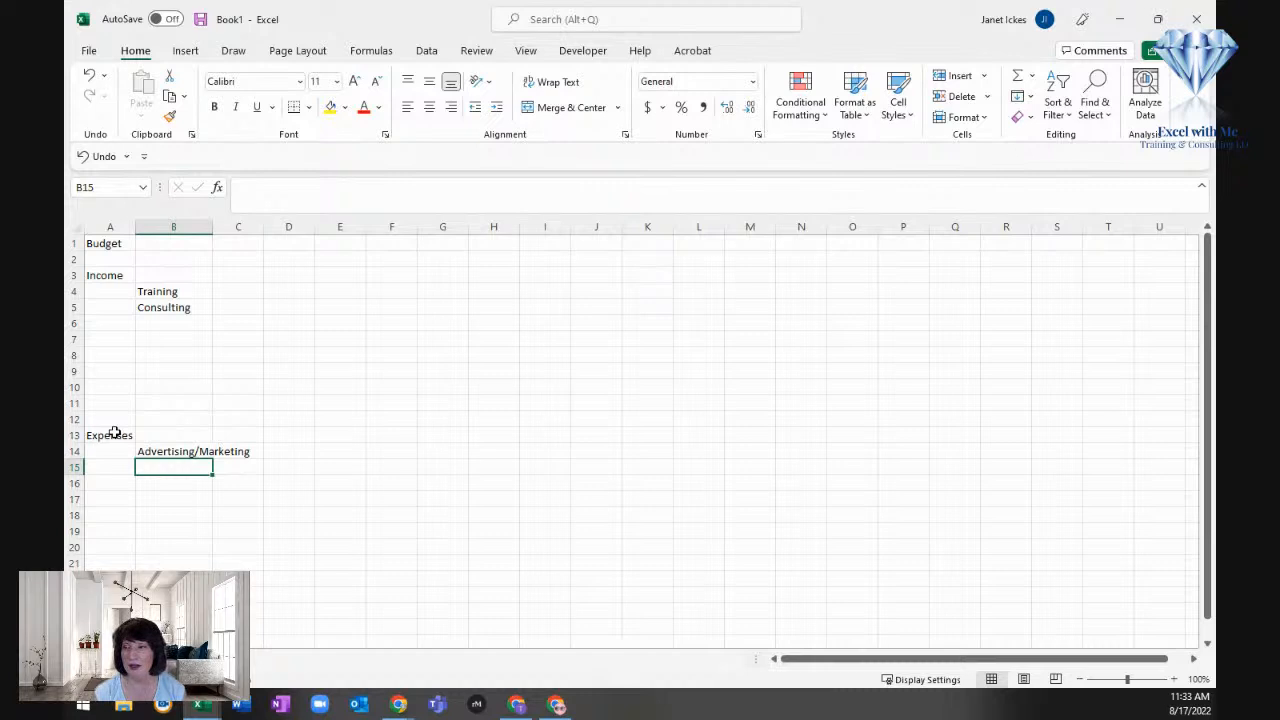
Step: Add the expense categories "Insurance" and "Taxes" in cells B15 and B16
text(S)
key(BackSpace)
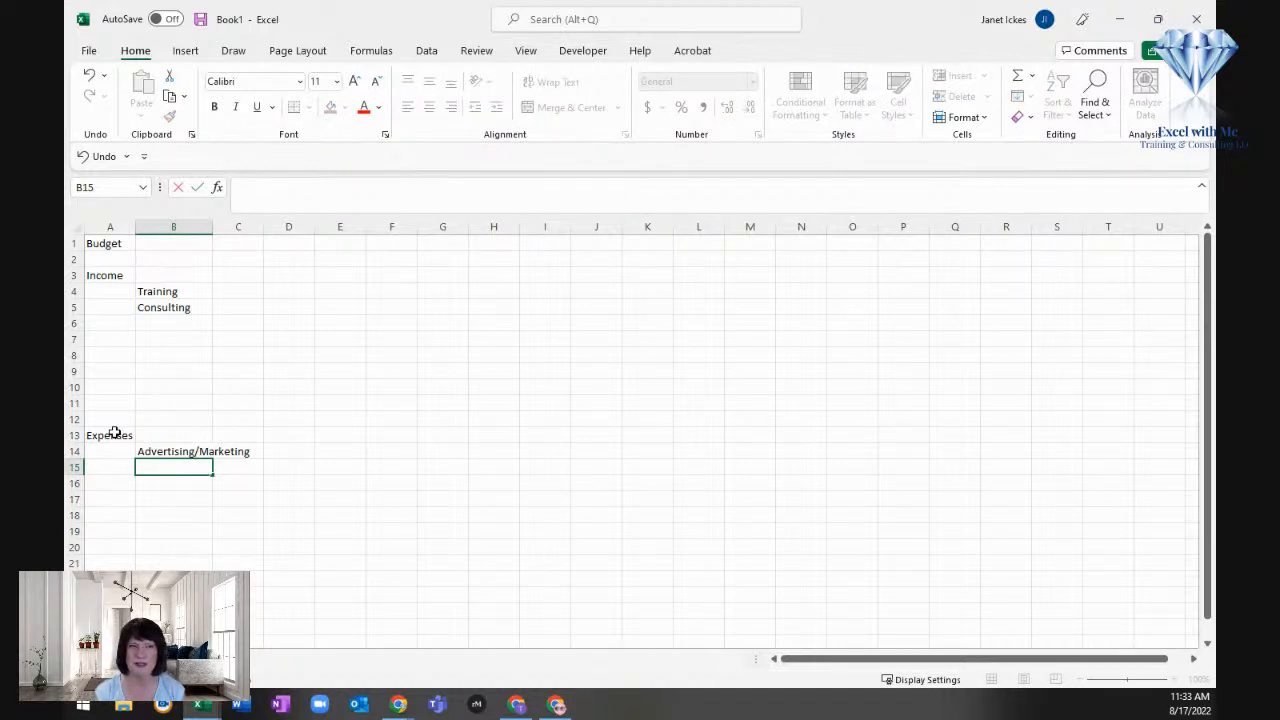
text(Insurance)
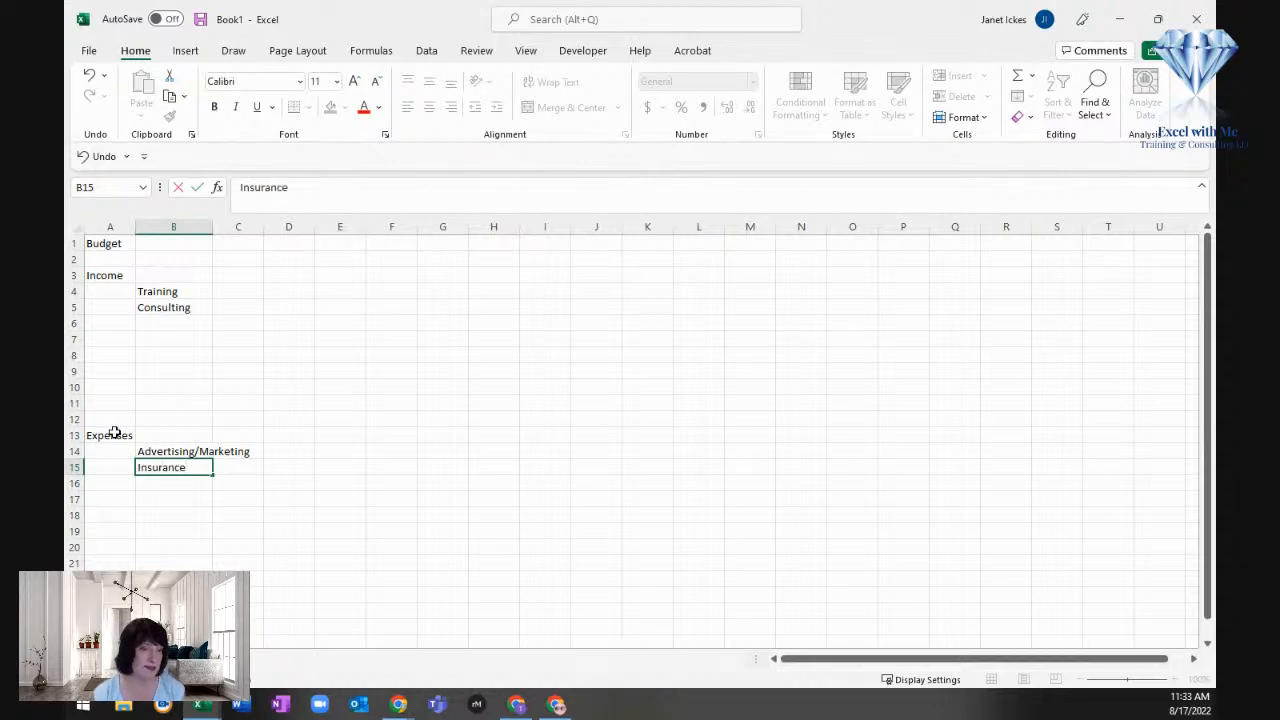
key(Return)
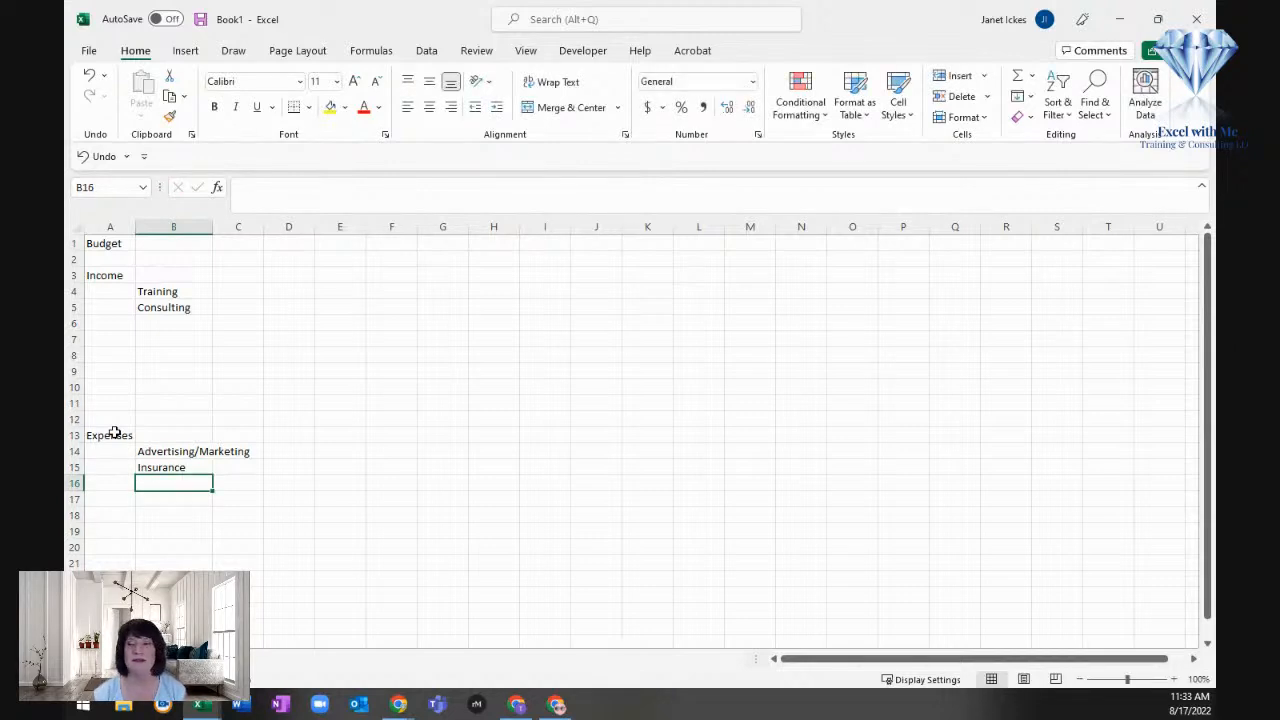
text(Taxes)
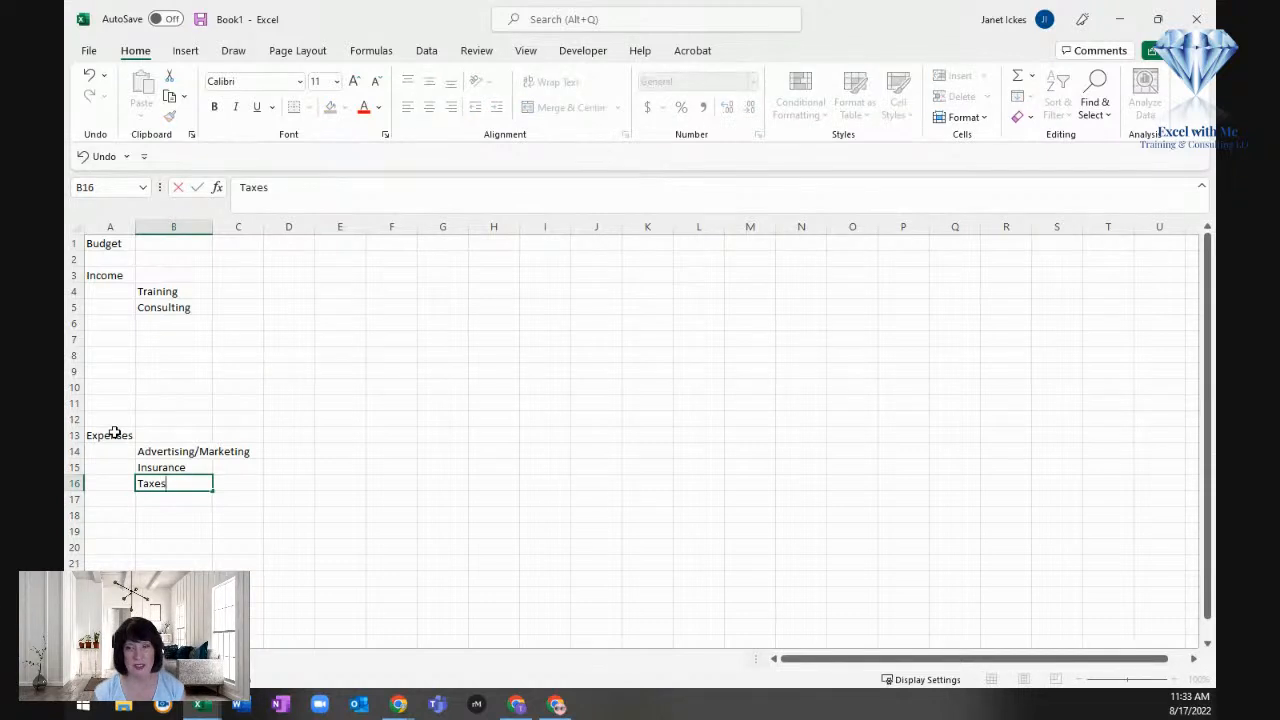
key(Return)
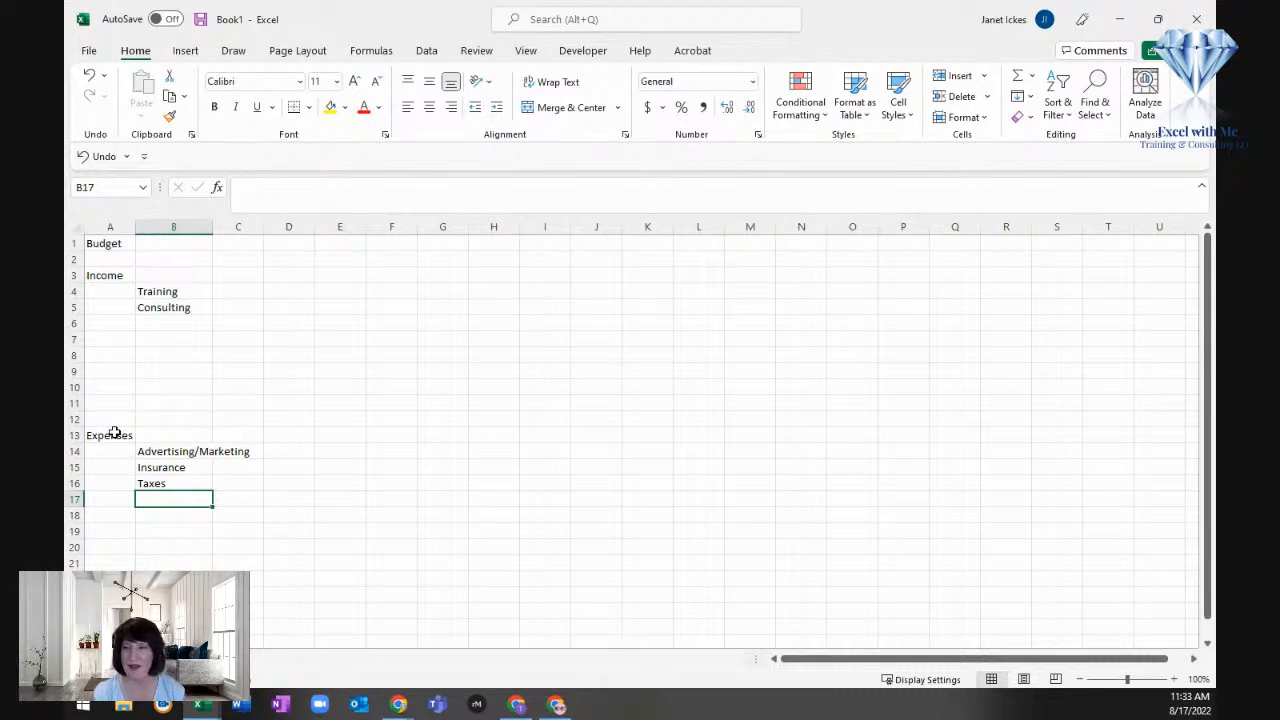
Step: Add the expense categories "Salary/Pay" and "Software" in cells B17 and B18
text(Salary/)
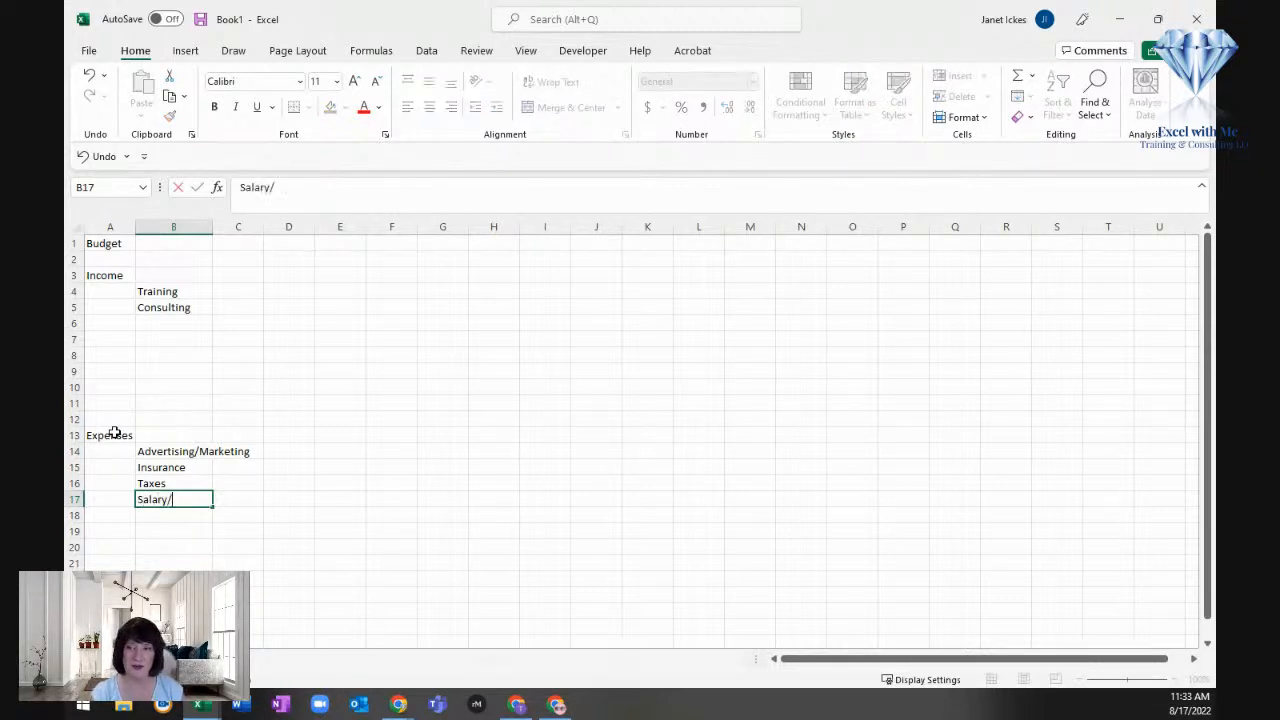
text(Pay)
key(Return)
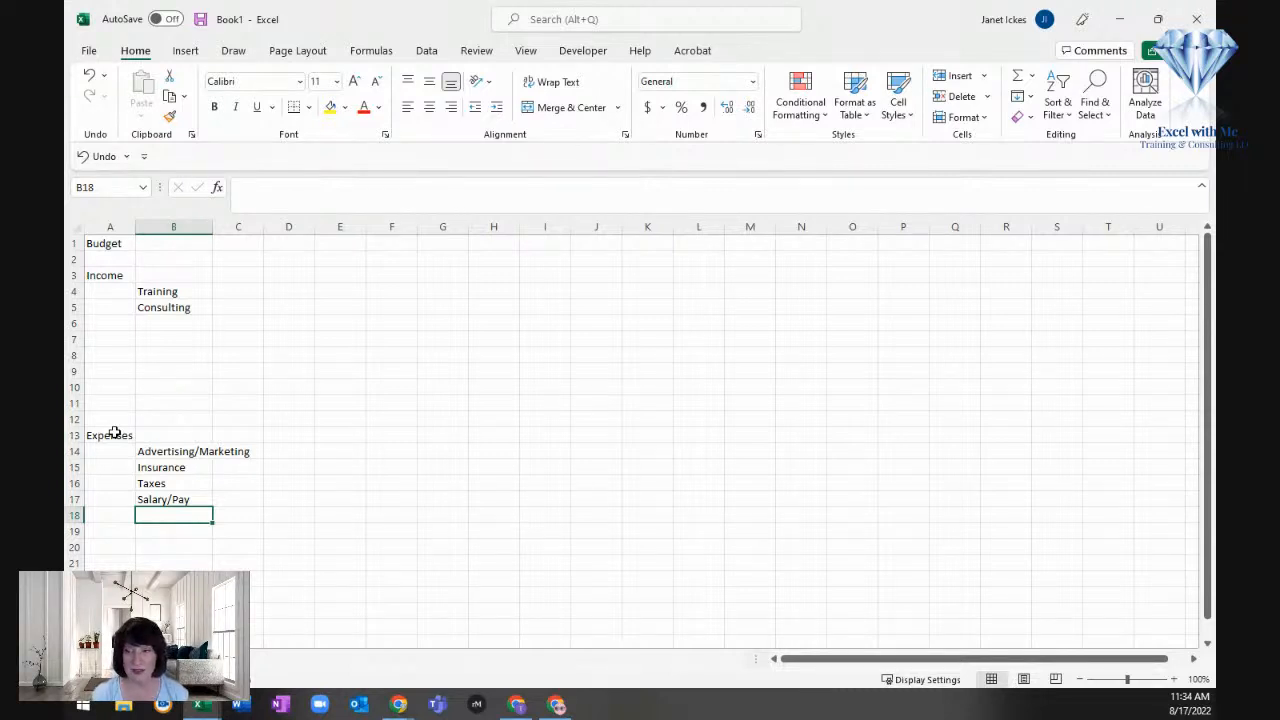
text(SOftw)
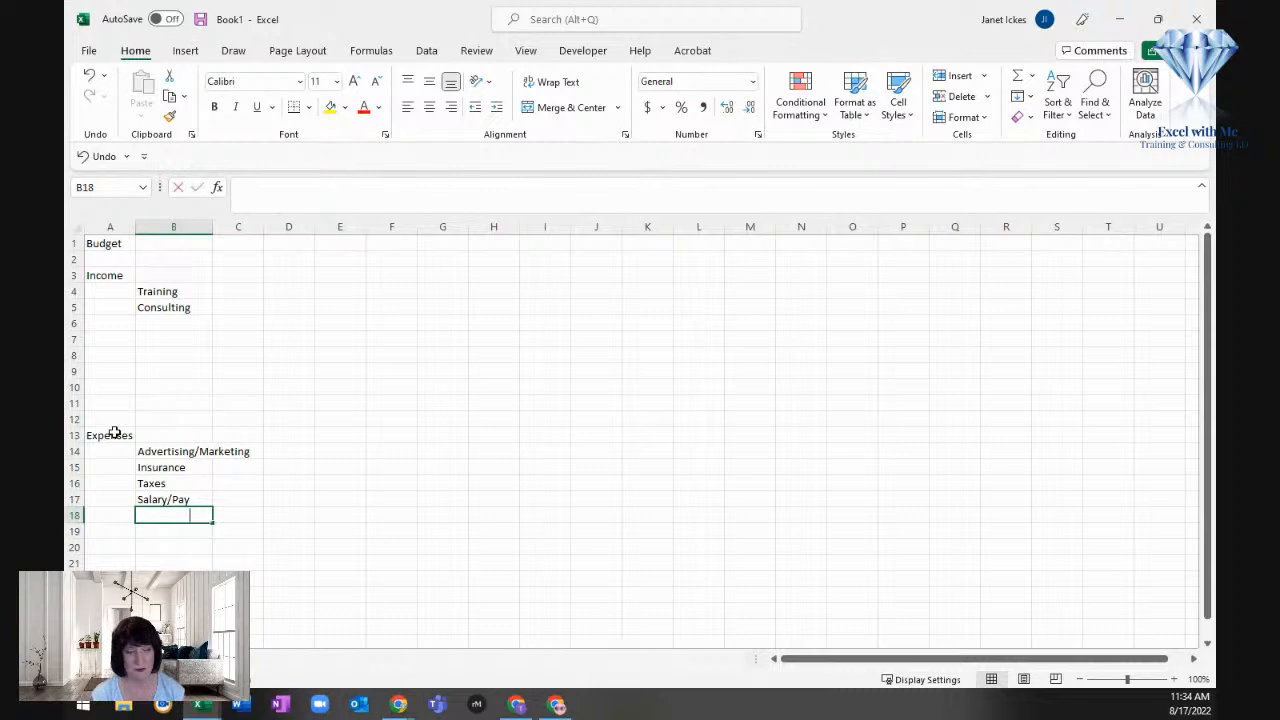
key(BackSpace)
key(BackSpace)
key(BackSpace)
key(BackSpace)
key(BackSpace)
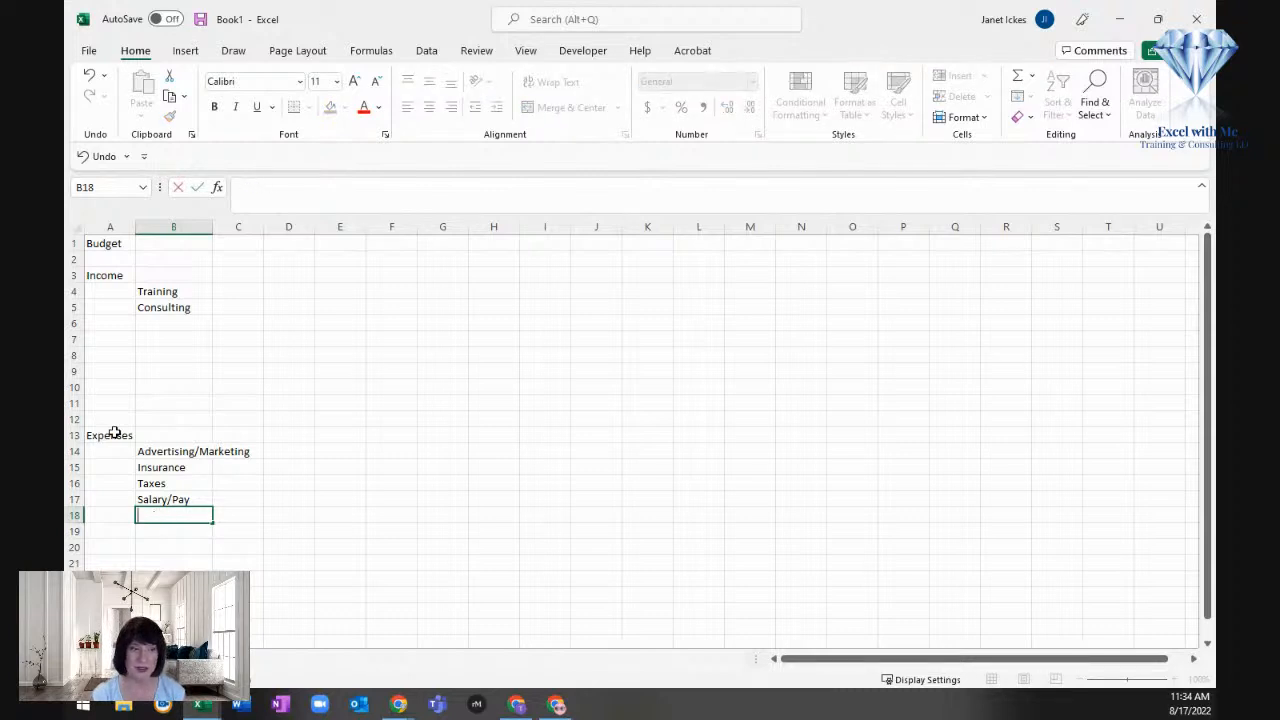
text(Software)
key(Return)
key(Return)
key(Return)
Step: Widen column B to fit "Advertising/Marketing" and widen column C to about the same width
drag(212, 229, 260, 229)
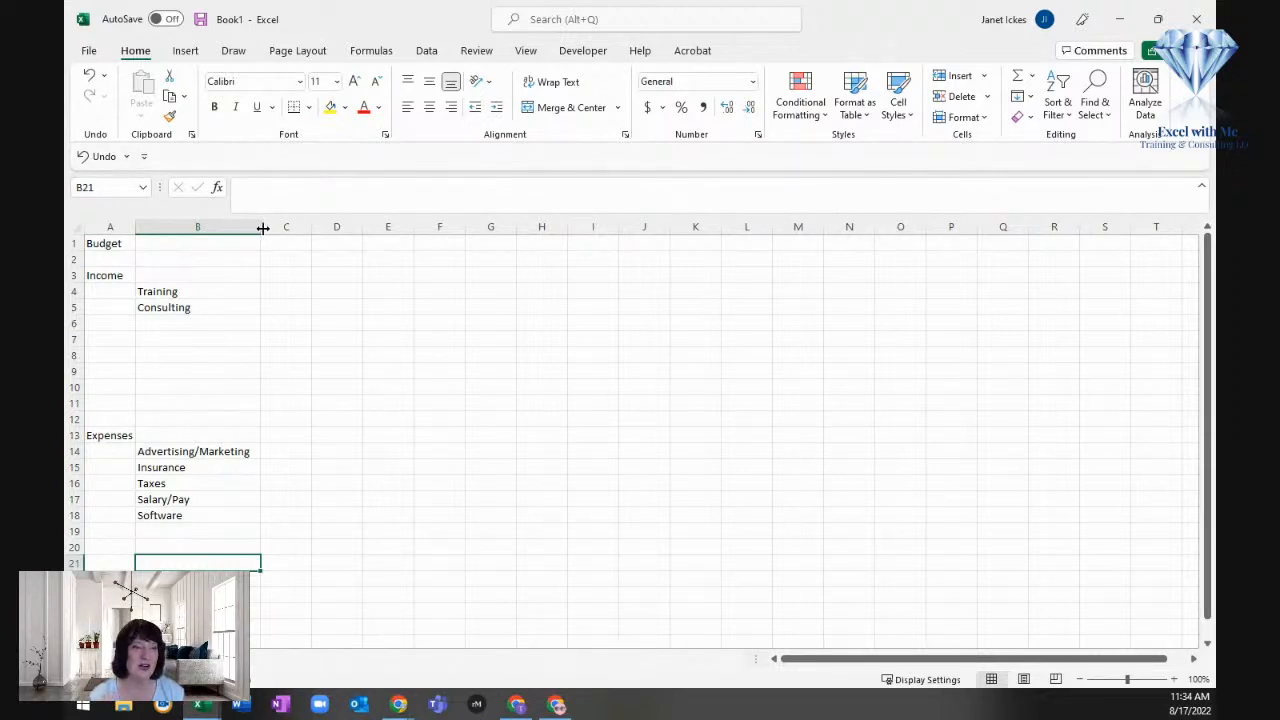
click(292, 296)
drag(311, 228, 381, 230)
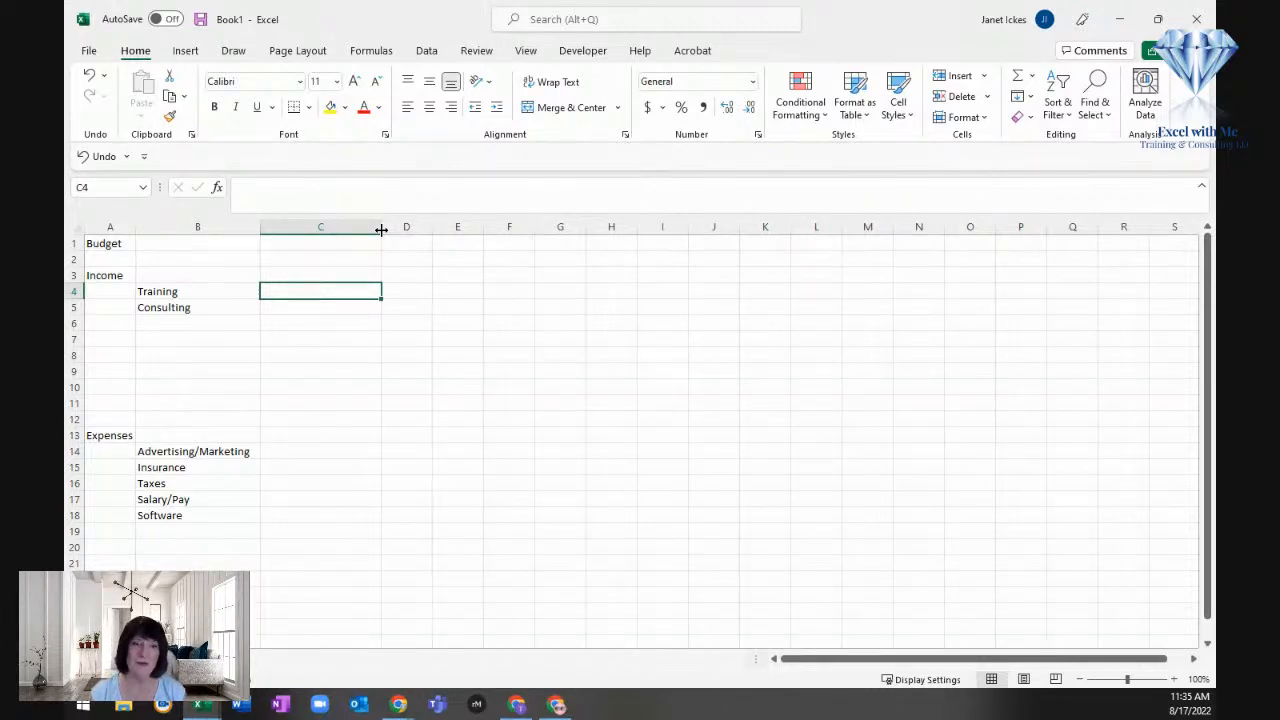
Step: Enter the column heading "PAST" in cell C2
key(Up)
key(Up)
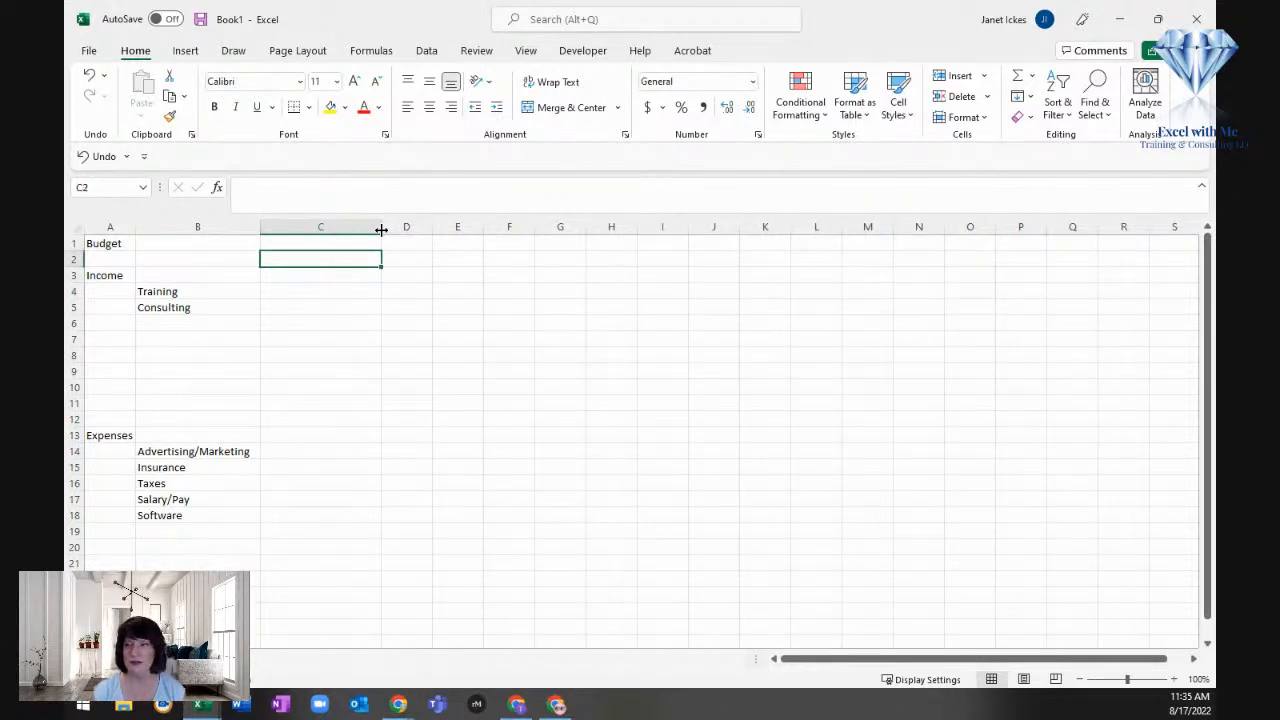
text(PAST)
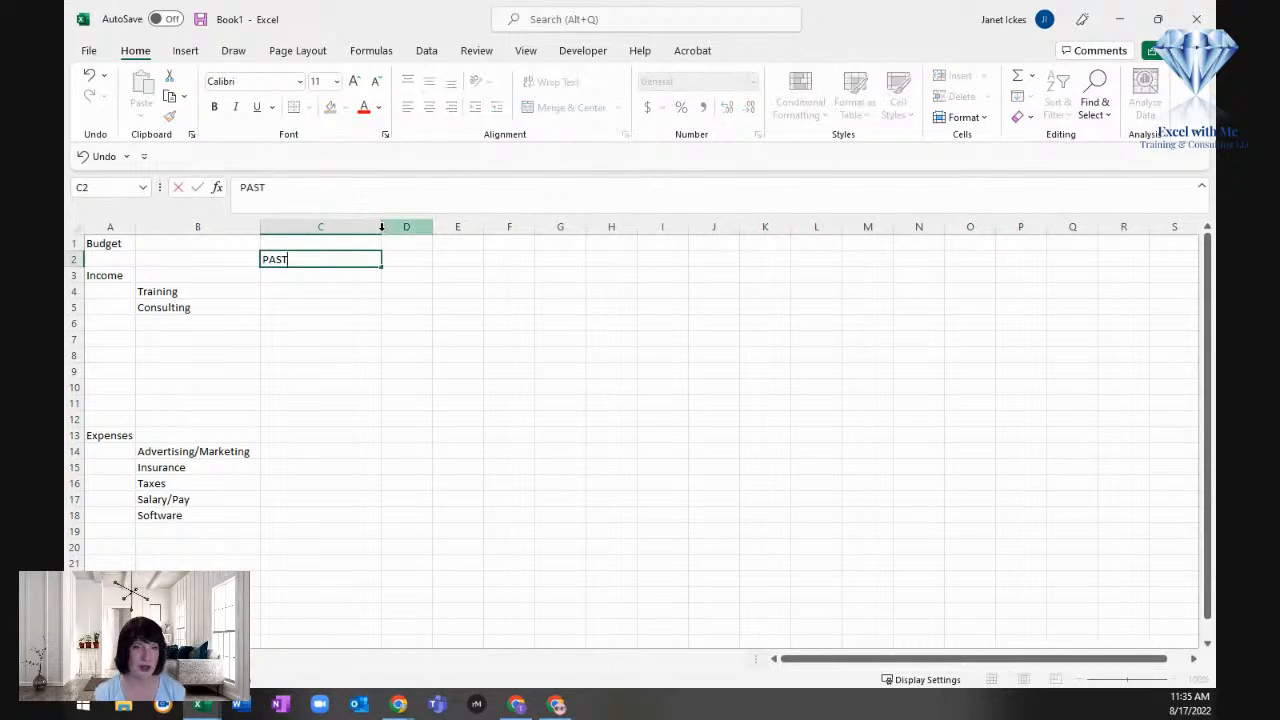
key(Return)
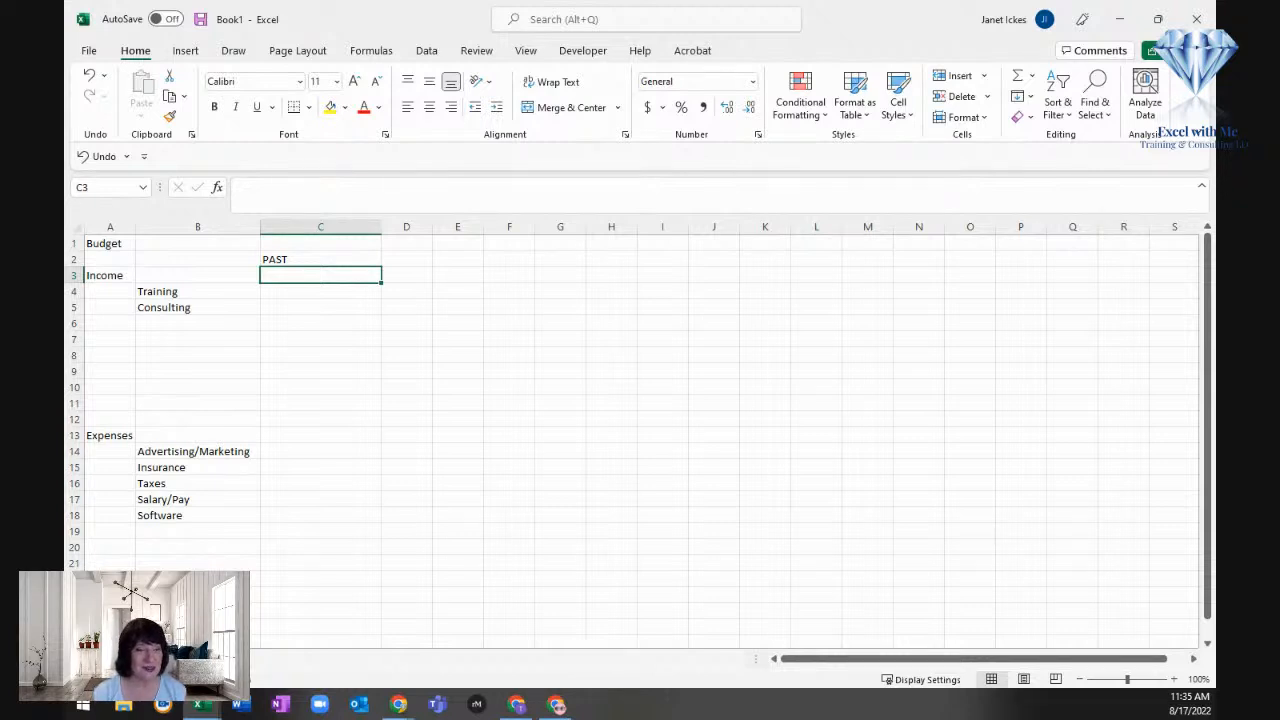
Step: Enter the past income amounts in column C: 1000 for Training and 2500 for Consulting
key(Down)
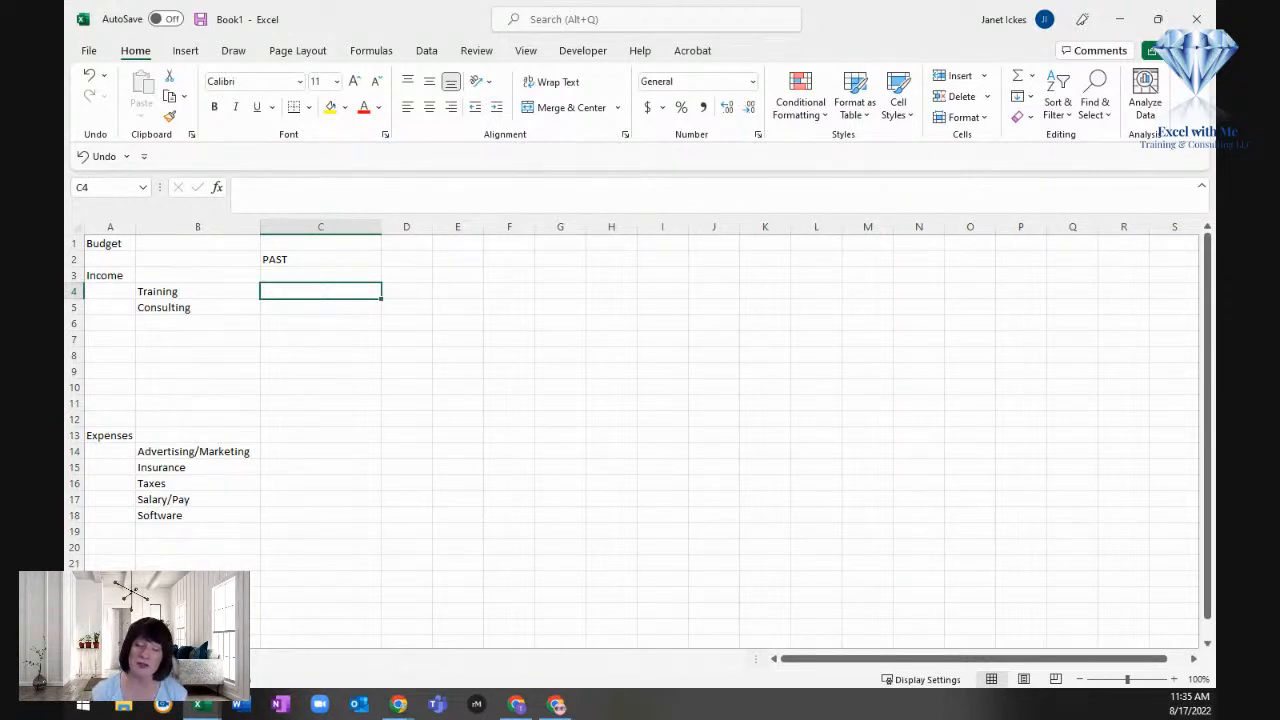
text(1000)
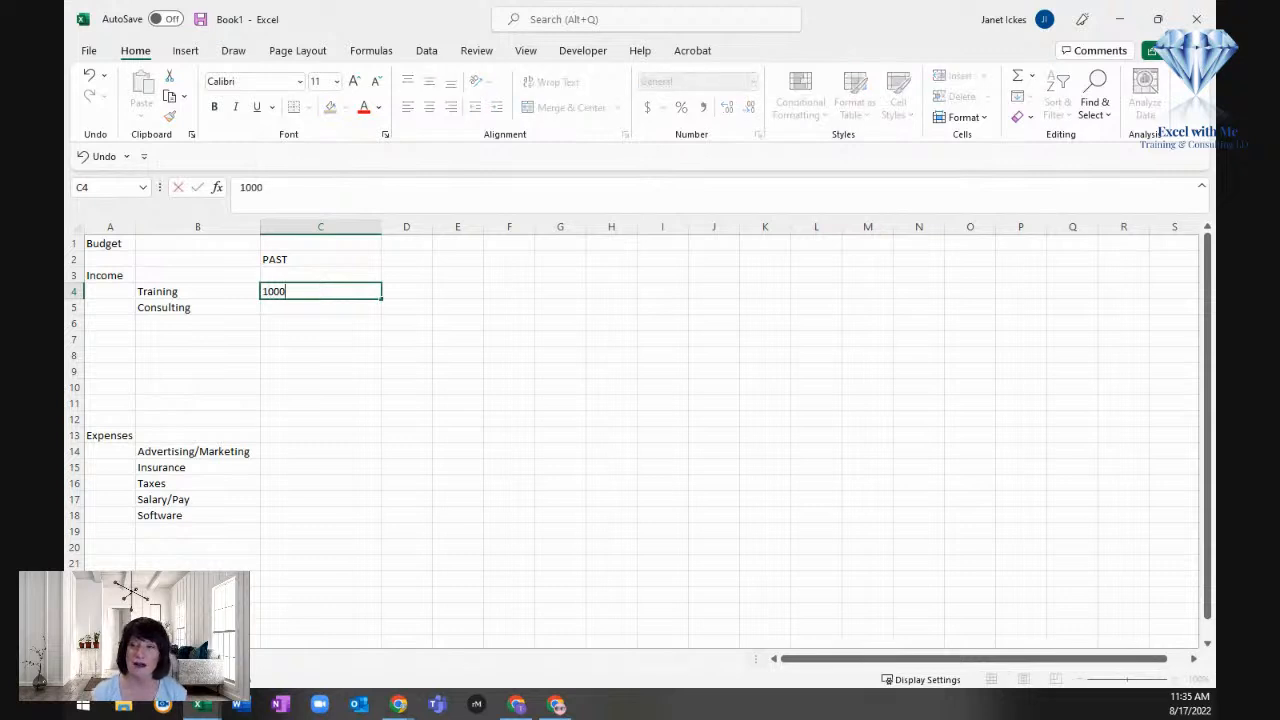
key(Return)
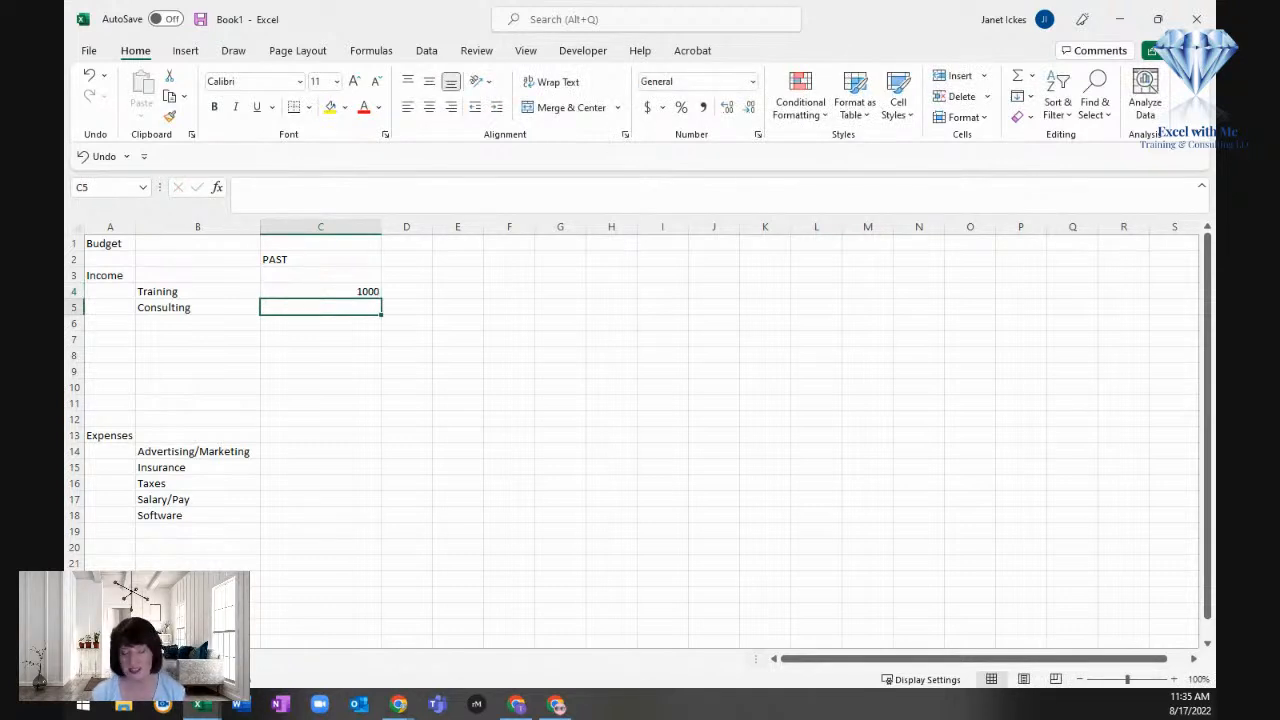
text(2500)
key(Return)
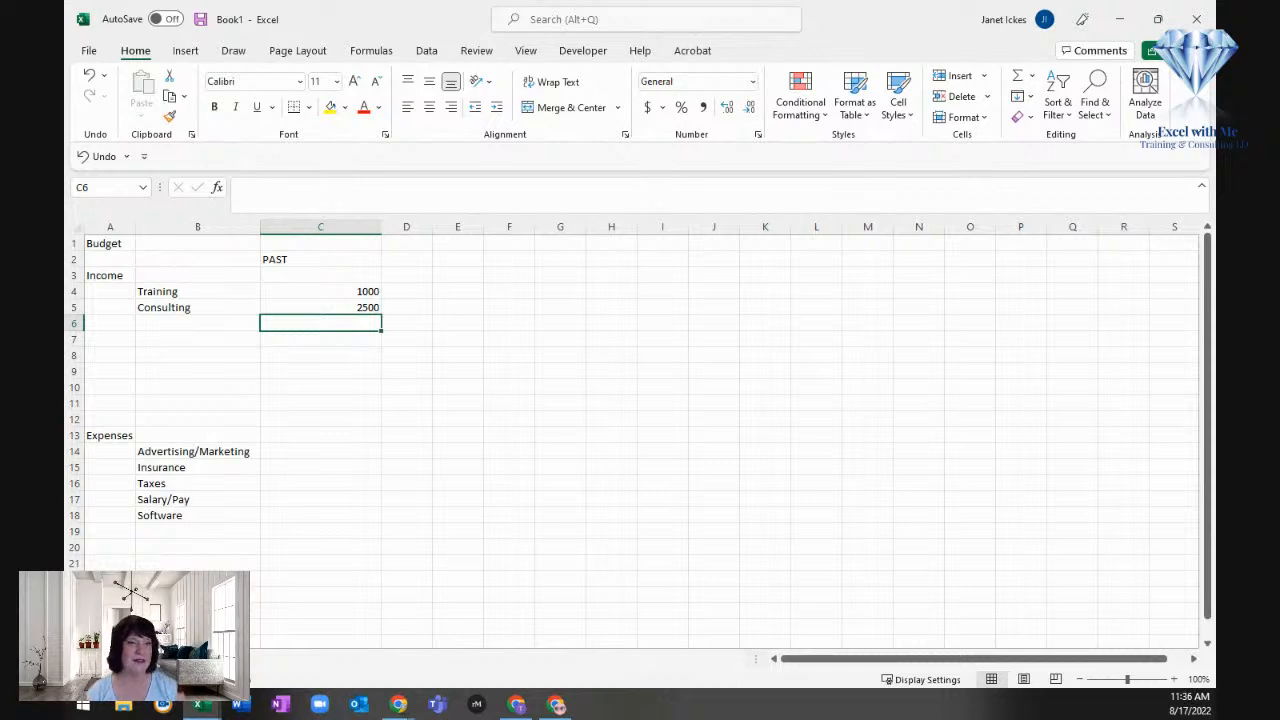
Step: Enter the heading "MONTH" in cell C1, above the "PAST" heading
key(Up)
key(Up)
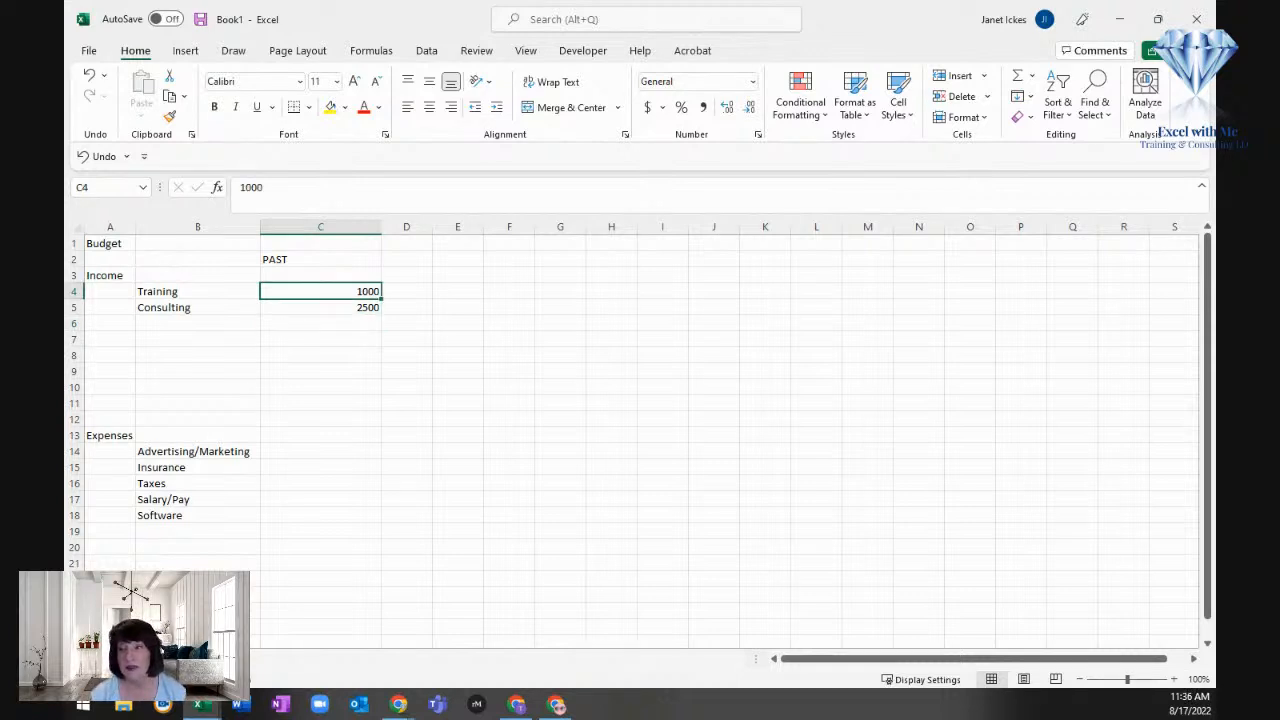
key(Right)
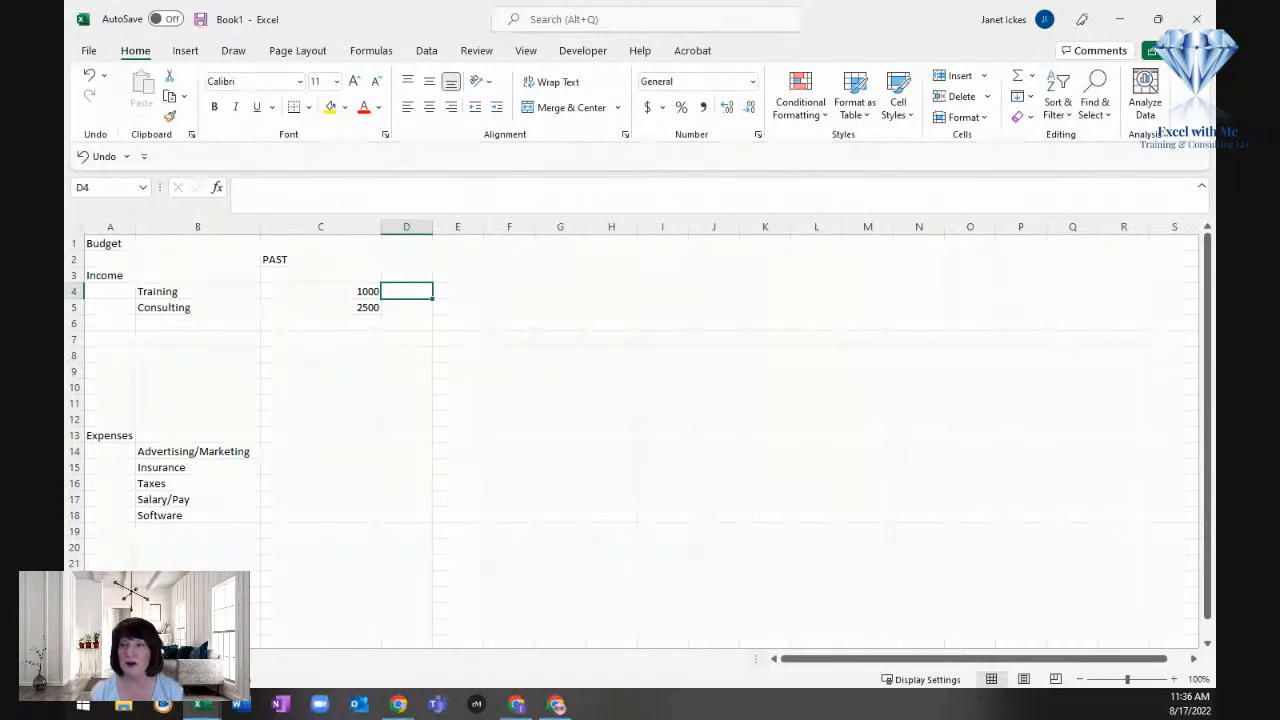
key(Up)
key(Up)
key(Up)
key(Left)
text(MONT)
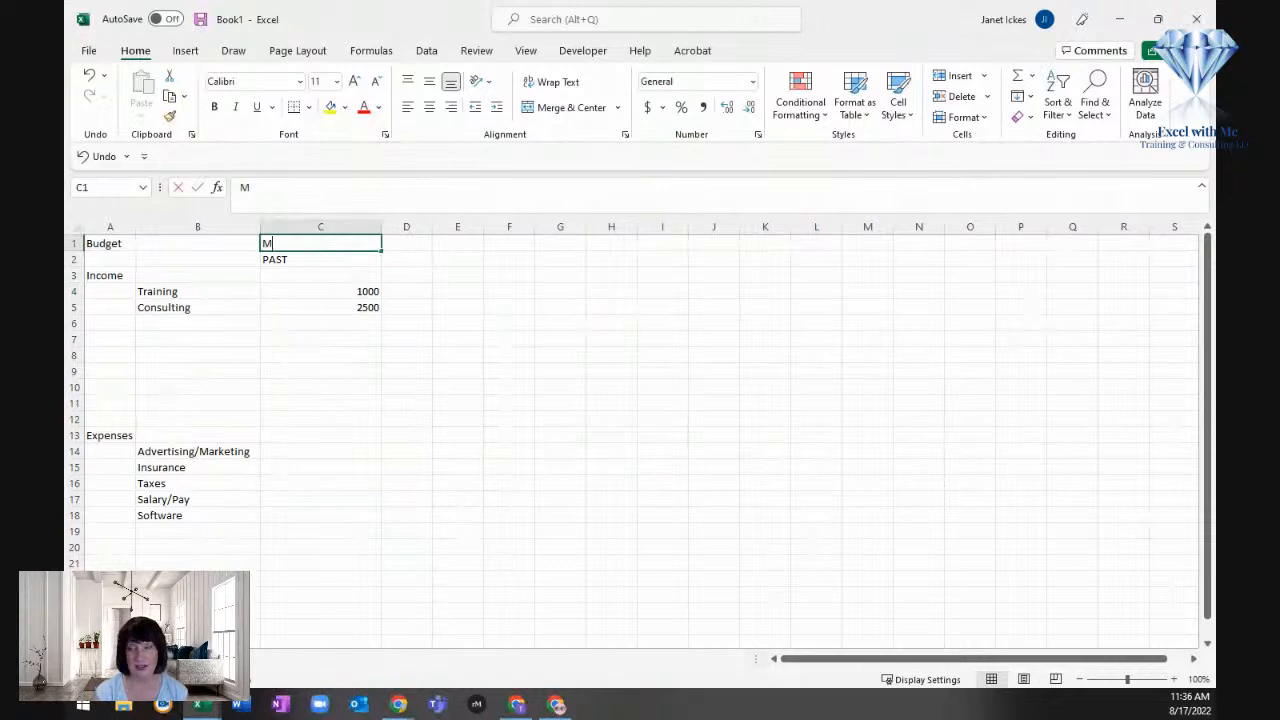
key(Return)
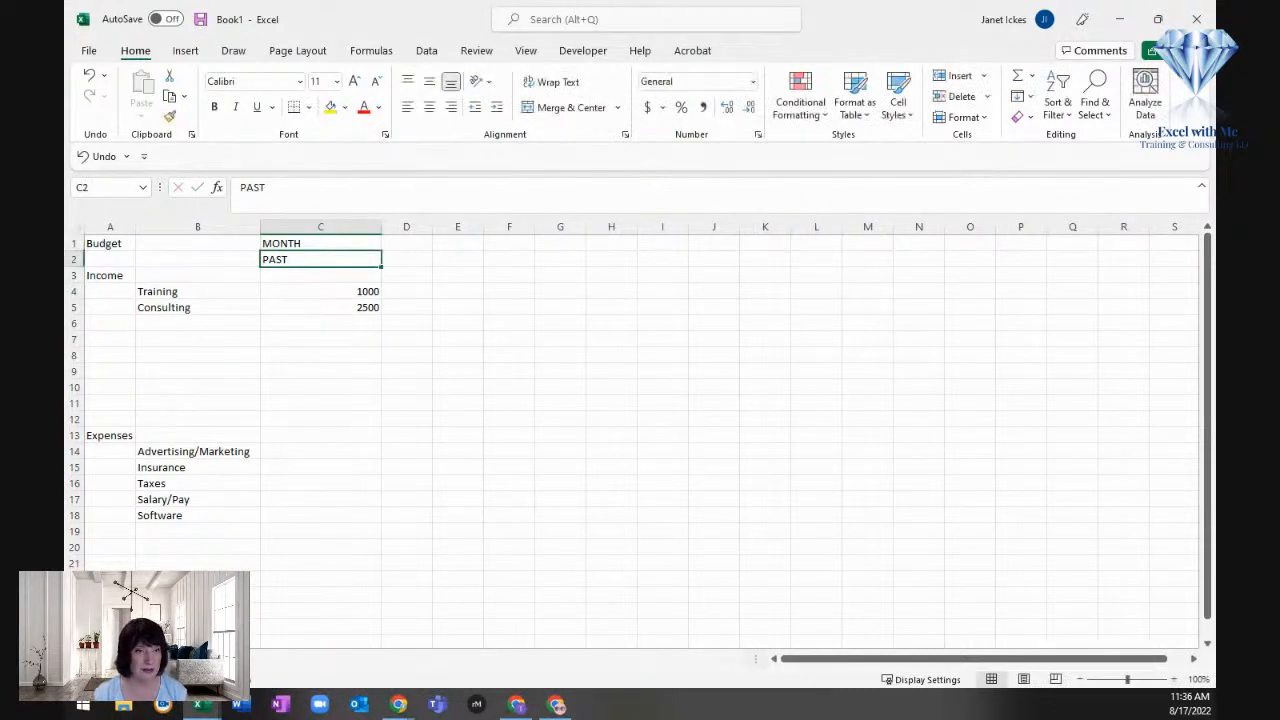
Step: Total the Training and Consulting amounts with a SUM of C4:C5 in cell C3 of the Income row
key(Down)
key(Down)
key(Down)
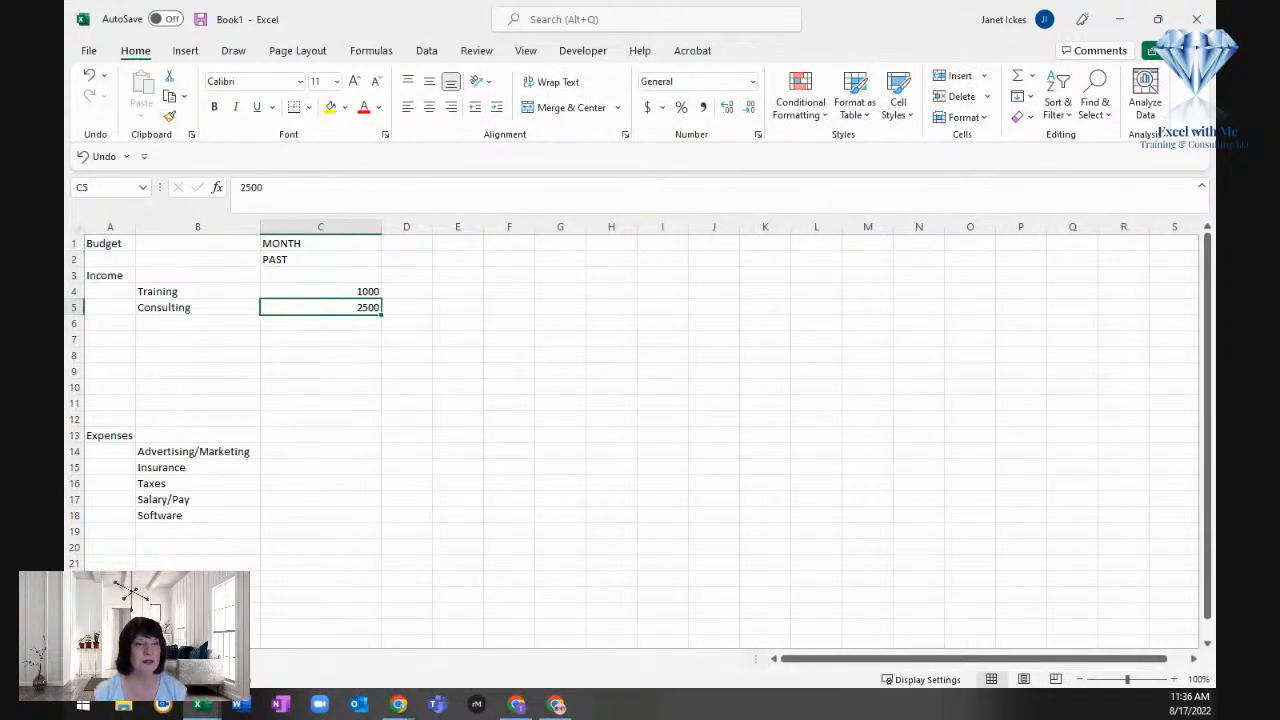
key(Up)
key(Up)
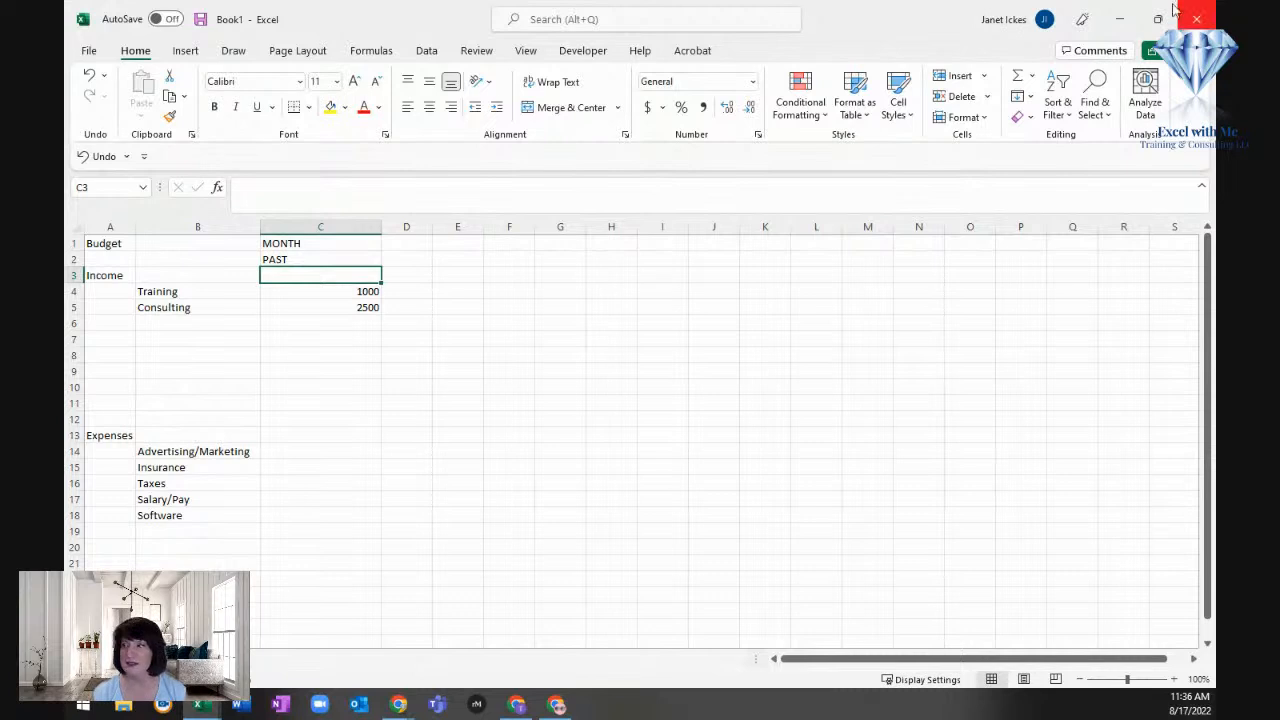
click(1017, 75)
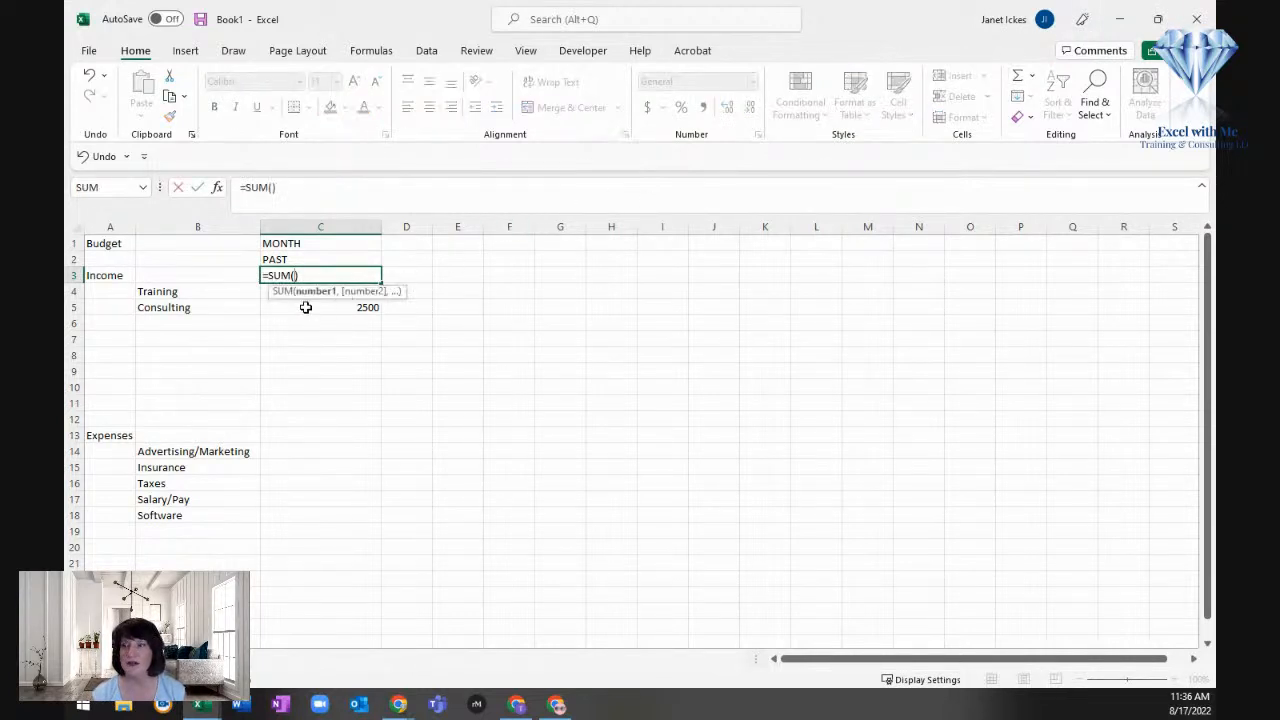
drag(306, 306, 306, 292)
key(Return)
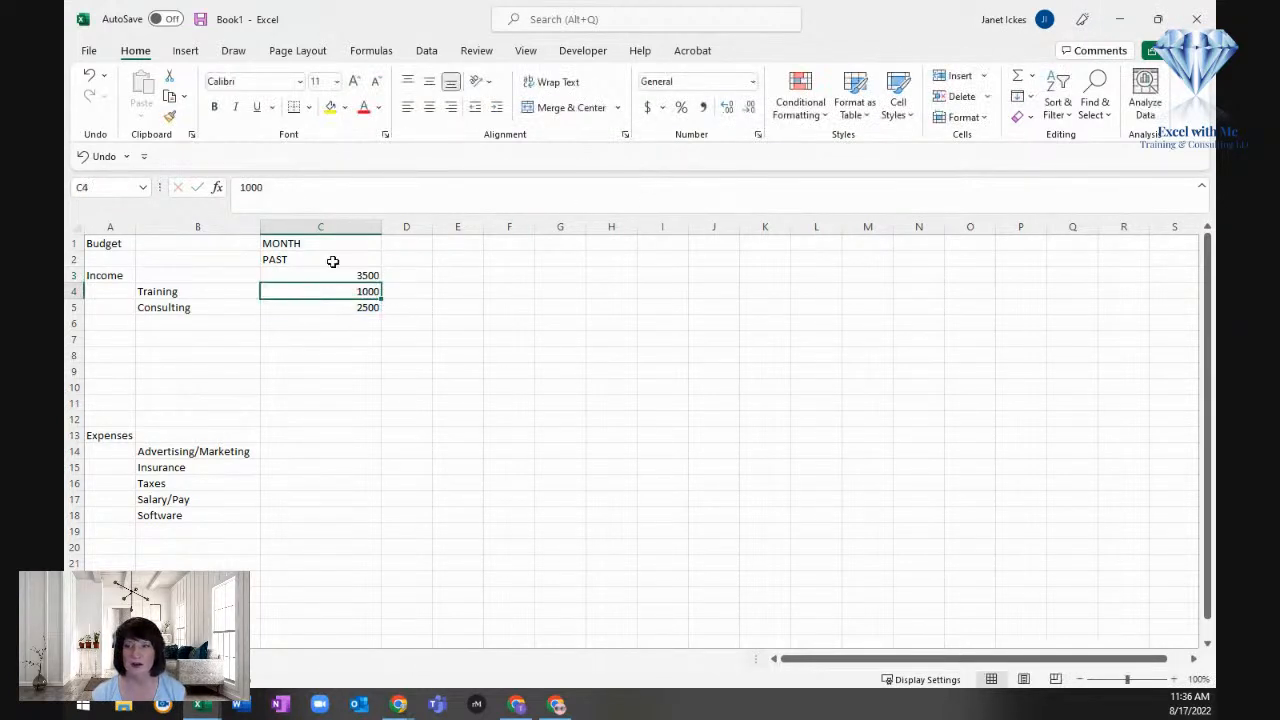
Step: Highlight the income total in cell C3 with a yellow fill
click(320, 275)
click(331, 106)
click(347, 335)
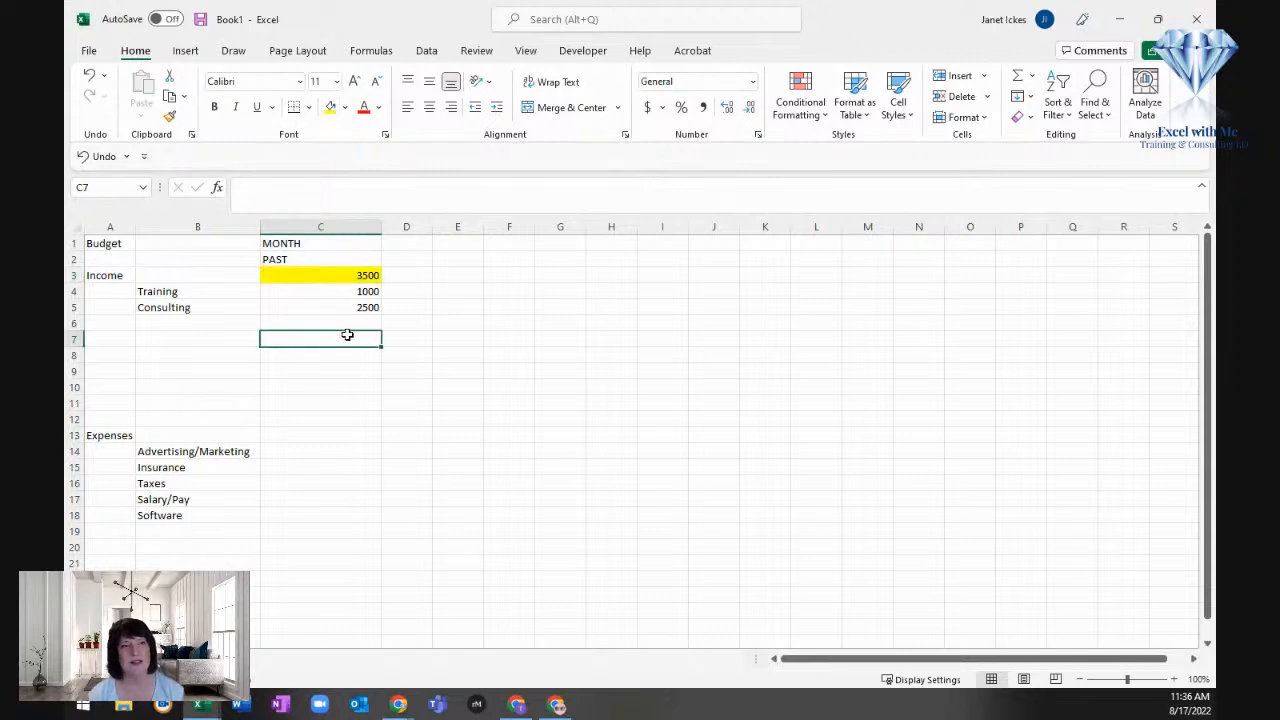
Step: Enter the past expense amount 200 for Advertising/Marketing in cell C14
key(Down)
key(Down)
key(Down)
key(Down)
key(Down)
key(Down)
key(Down)
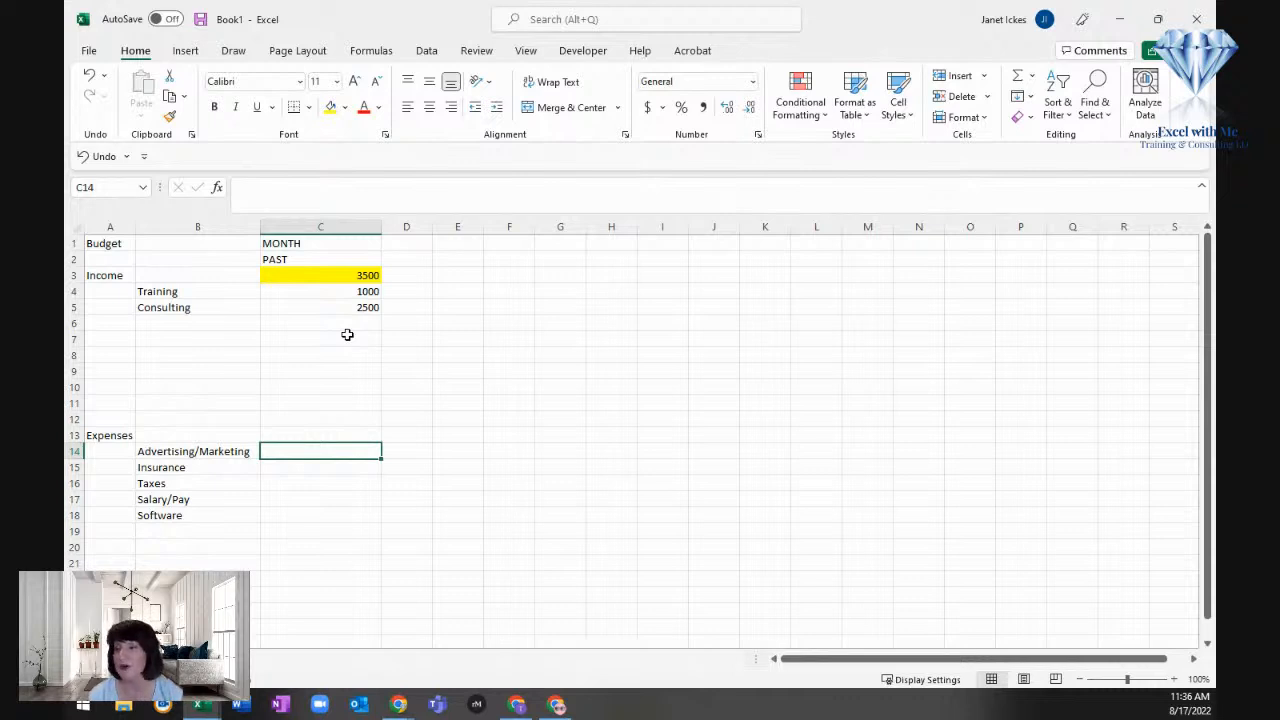
text(200)
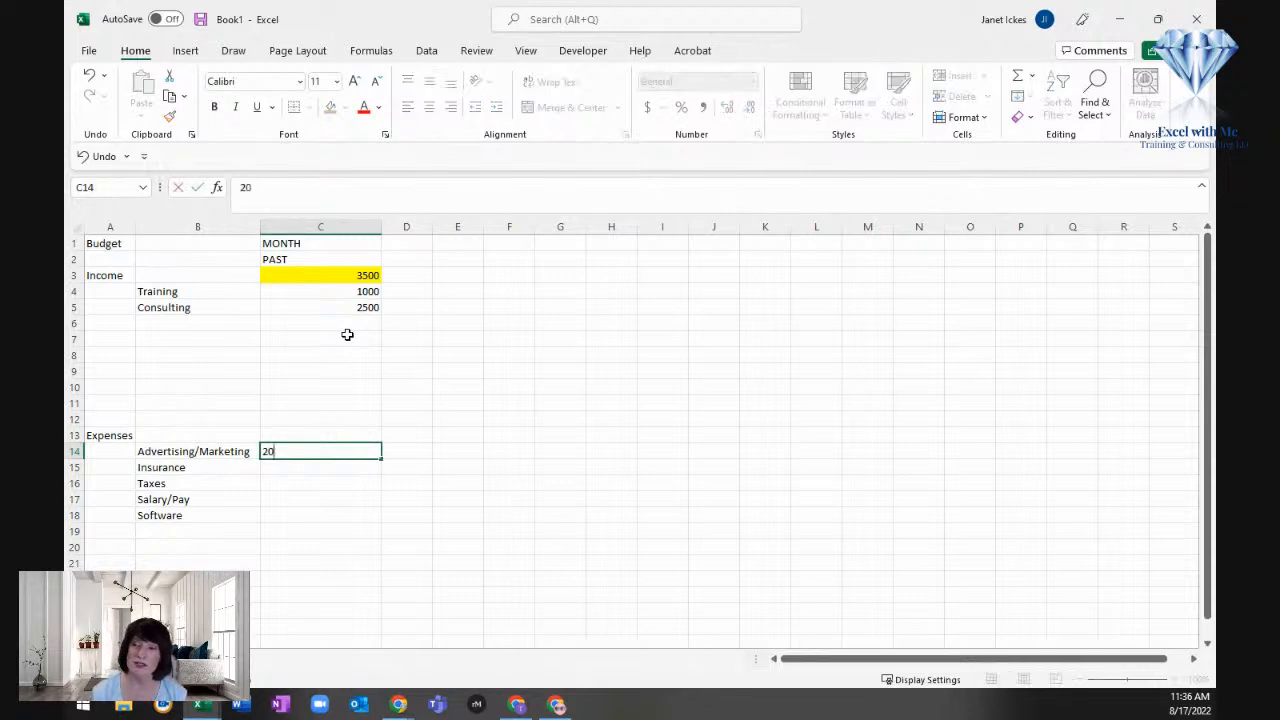
key(Return)
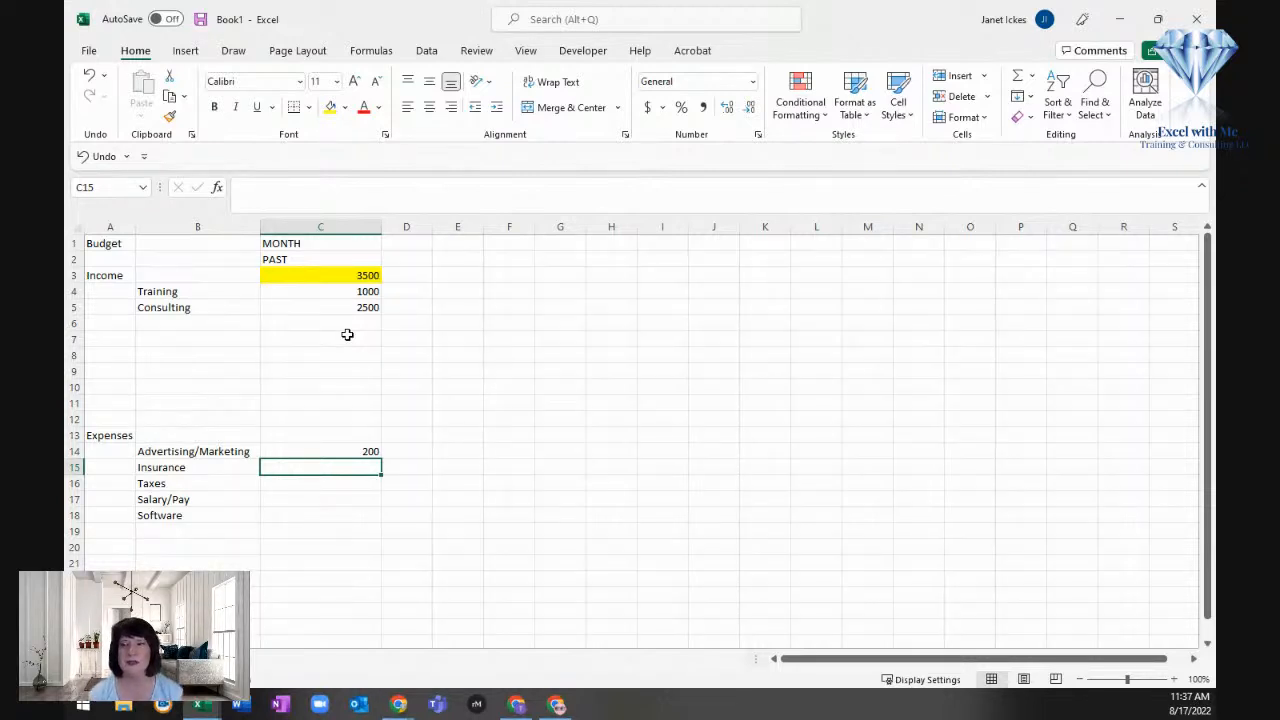
Step: Enter 1200 in cell A15 beside Insurance and 100 as its past expense amount in C15
key(Left)
key(Left)
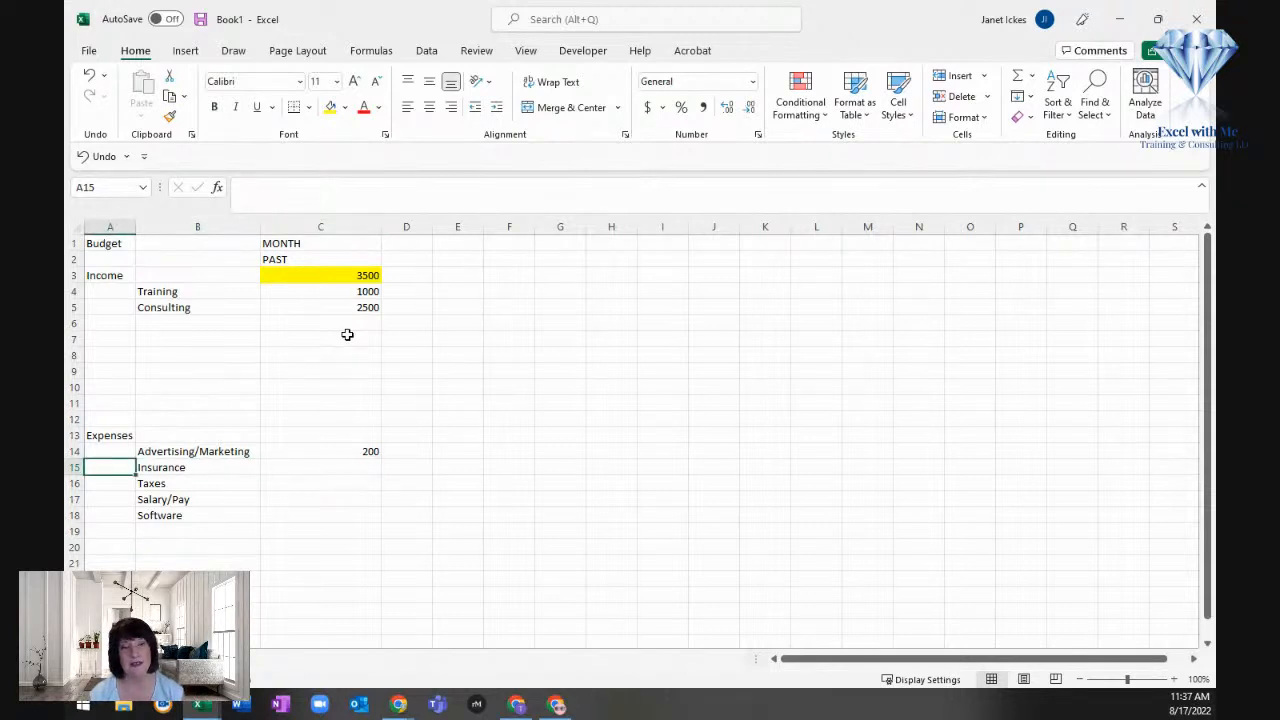
text(1200)
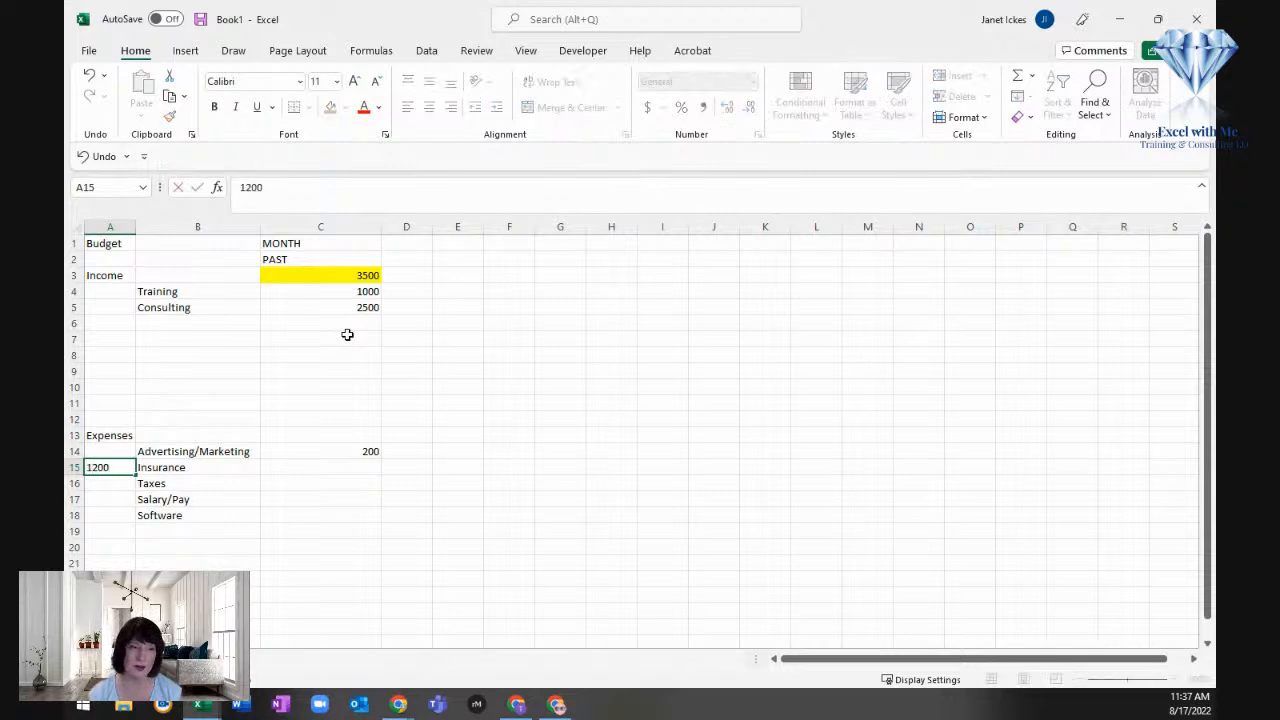
key(Return)
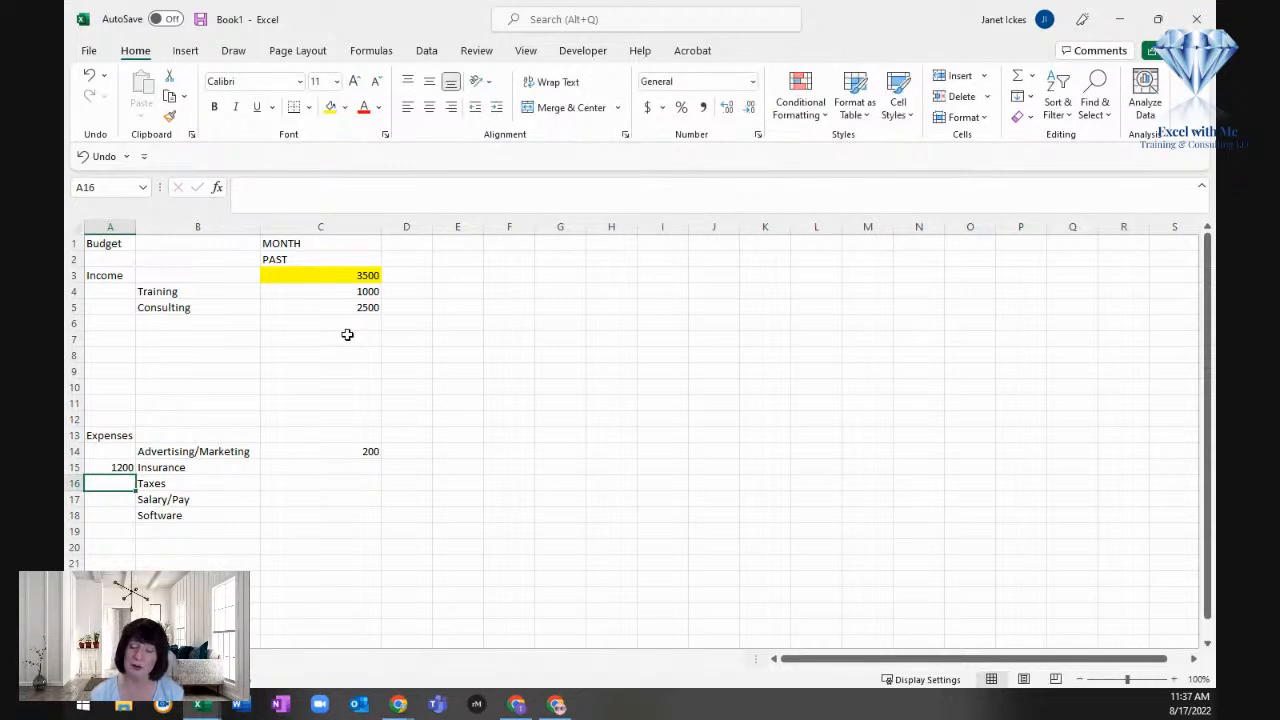
key(Up)
key(Right)
key(Right)
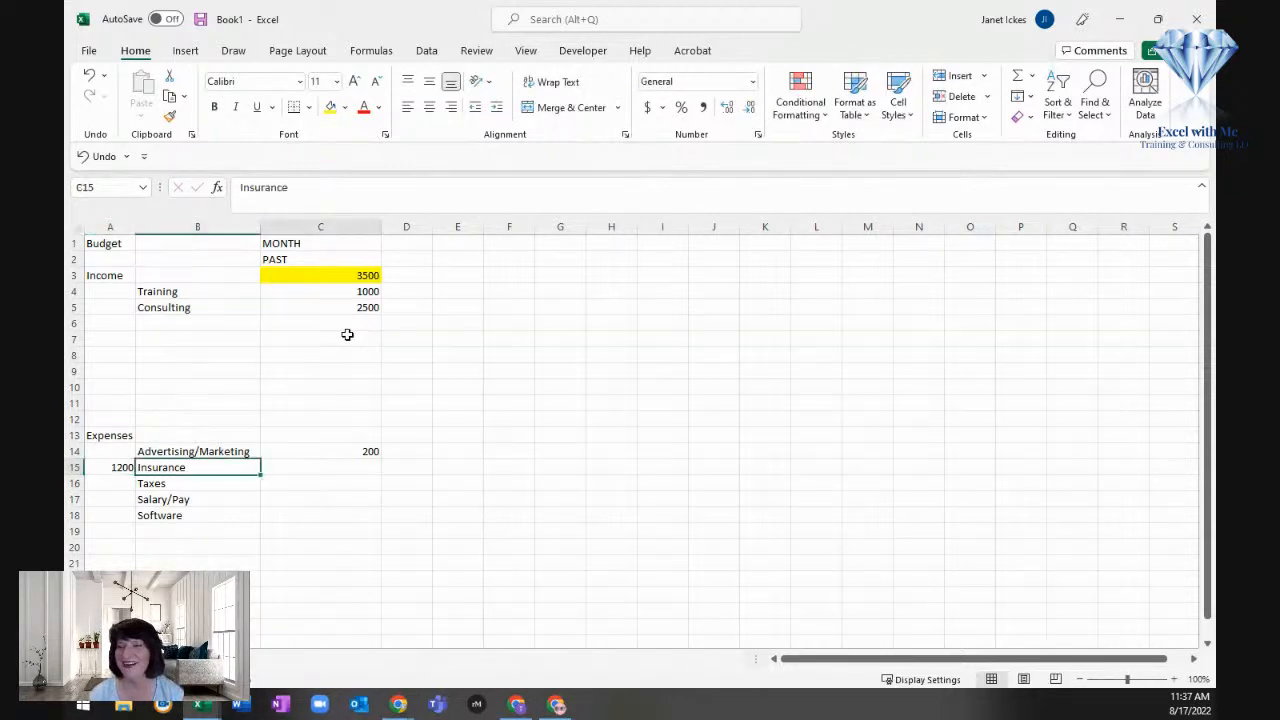
text(100)
key(Return)
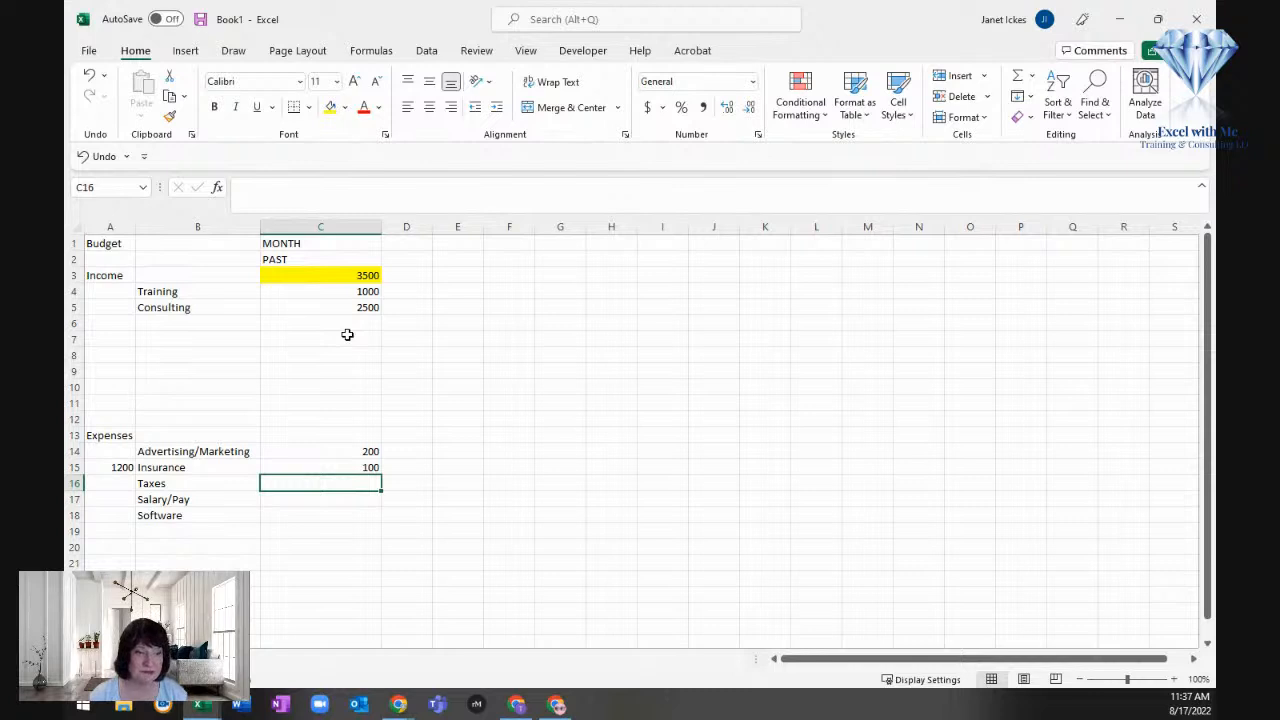
Step: Review the two Insurance amounts in cells A15 and C15
key(Up)
key(Left)
key(Left)
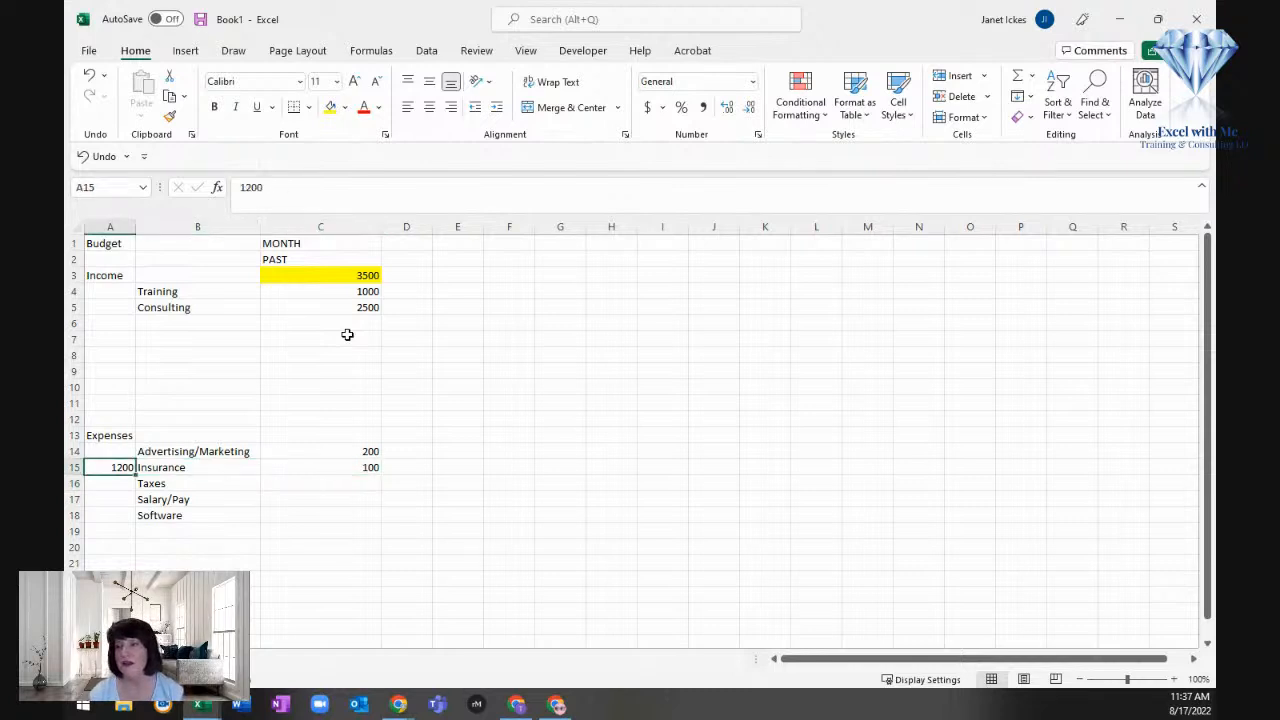
key(Right)
key(Right)
key(Right)
key(Left)
key(Left)
key(Right)
key(Right)
key(Left)
key(Down)
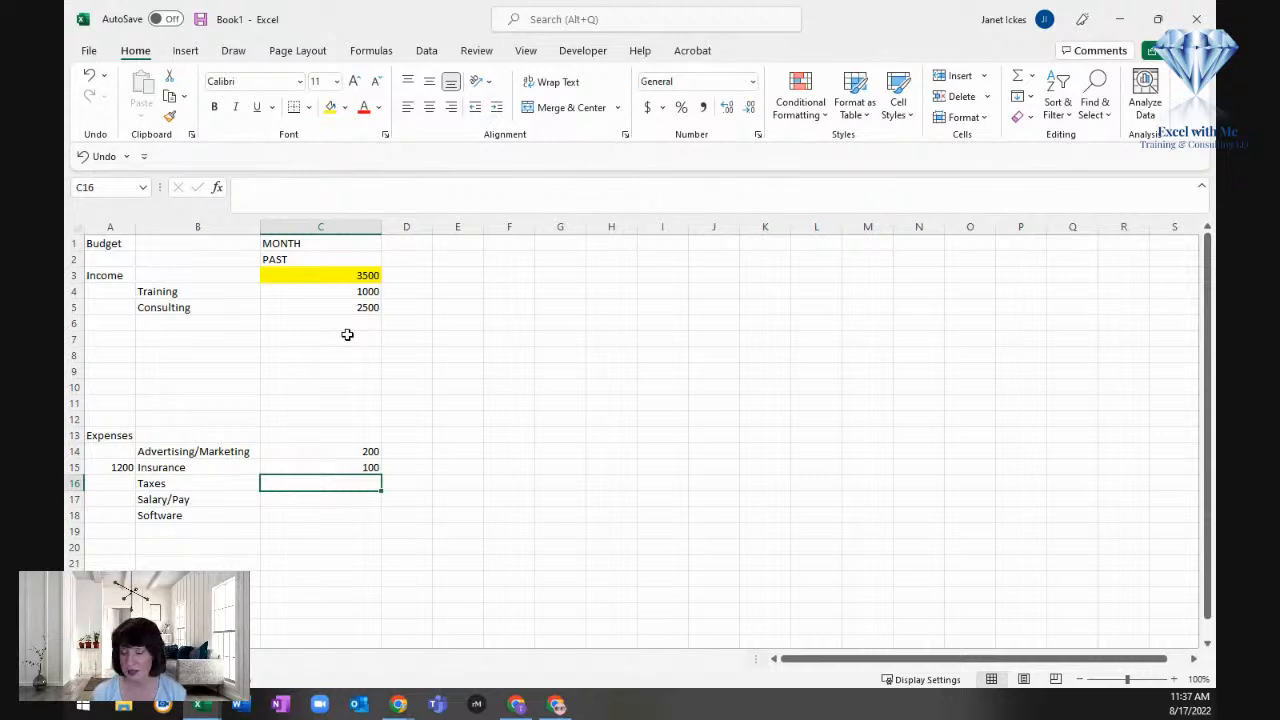
Step: Move the "Taxes" expense category from cell B16 down to cell B24
click(172, 487)
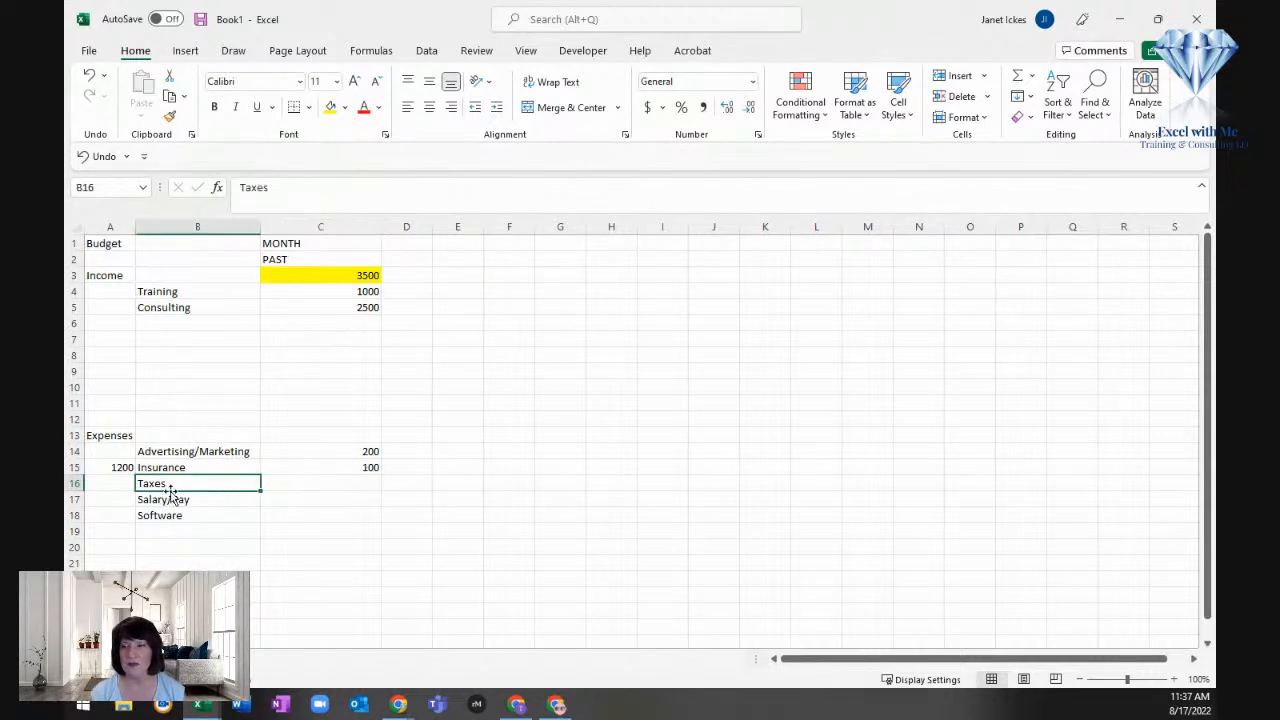
key(Delete)
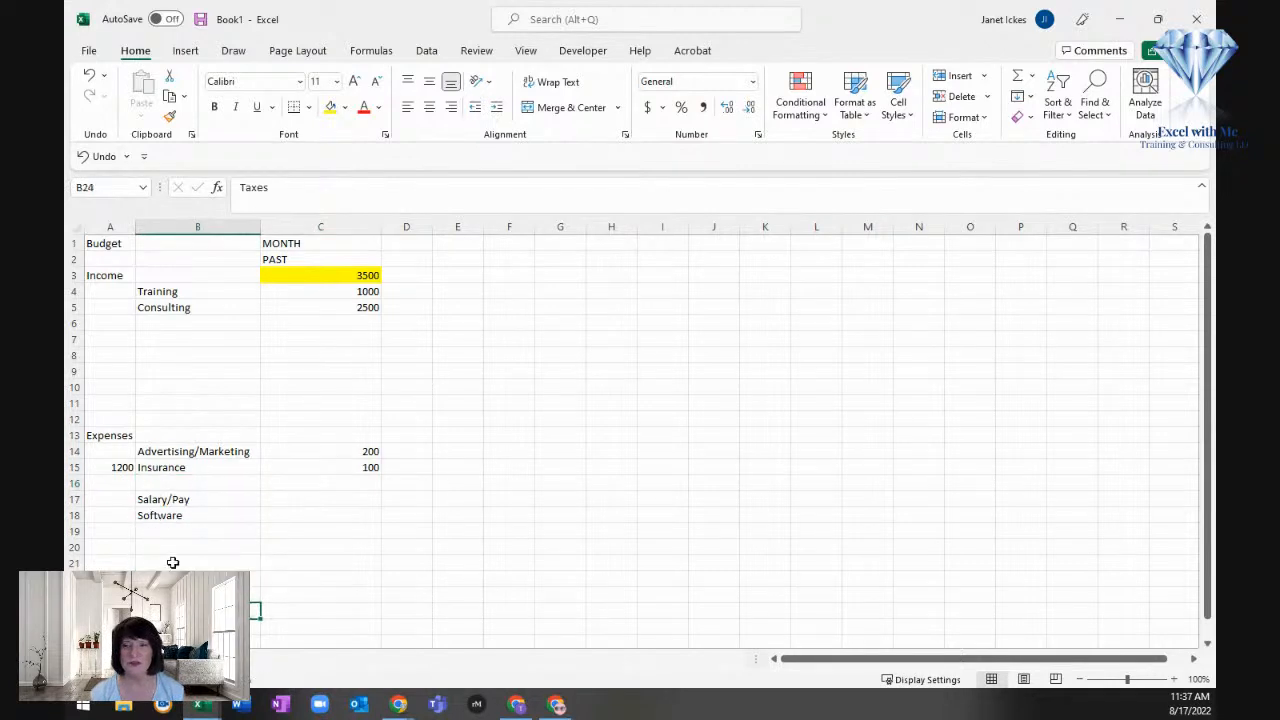
drag(177, 498, 178, 516)
Step: Enter the past expense amounts in column C: 500 for Salary/Pay and 100 for Software
click(310, 508)
click(317, 495)
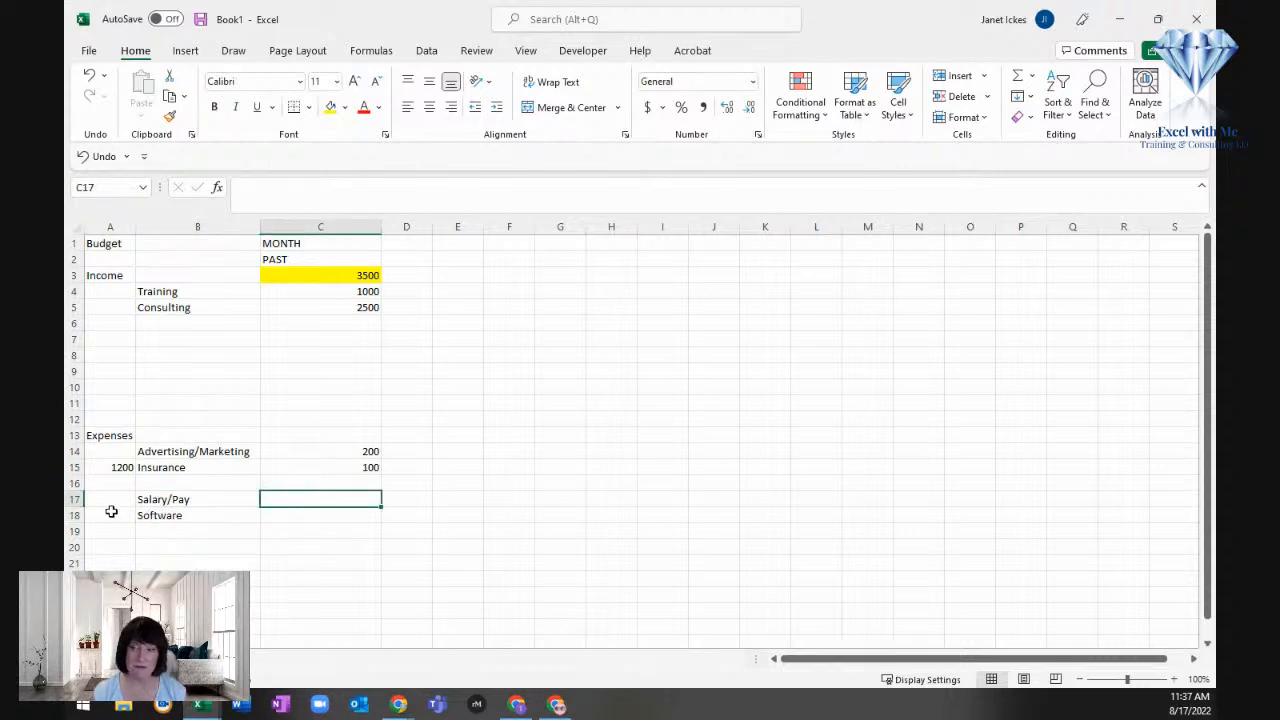
text(50)
key(Return)
key(Up)
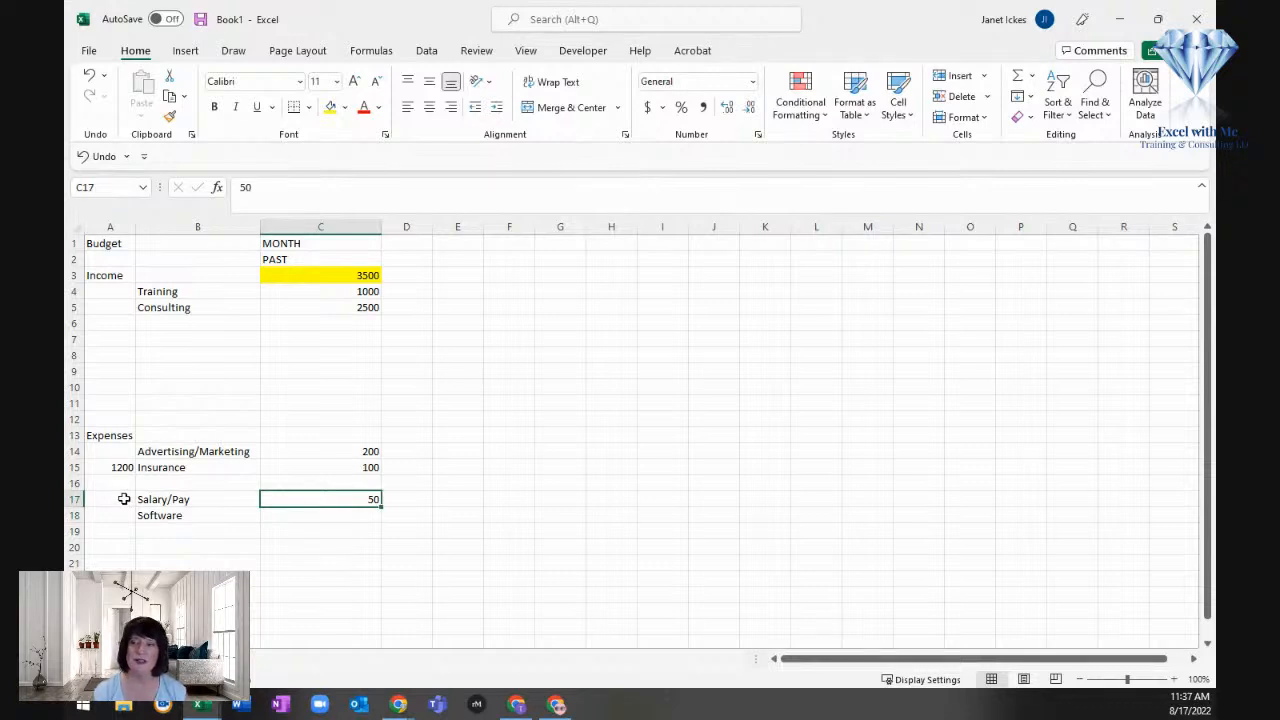
key(F2)
text(0)
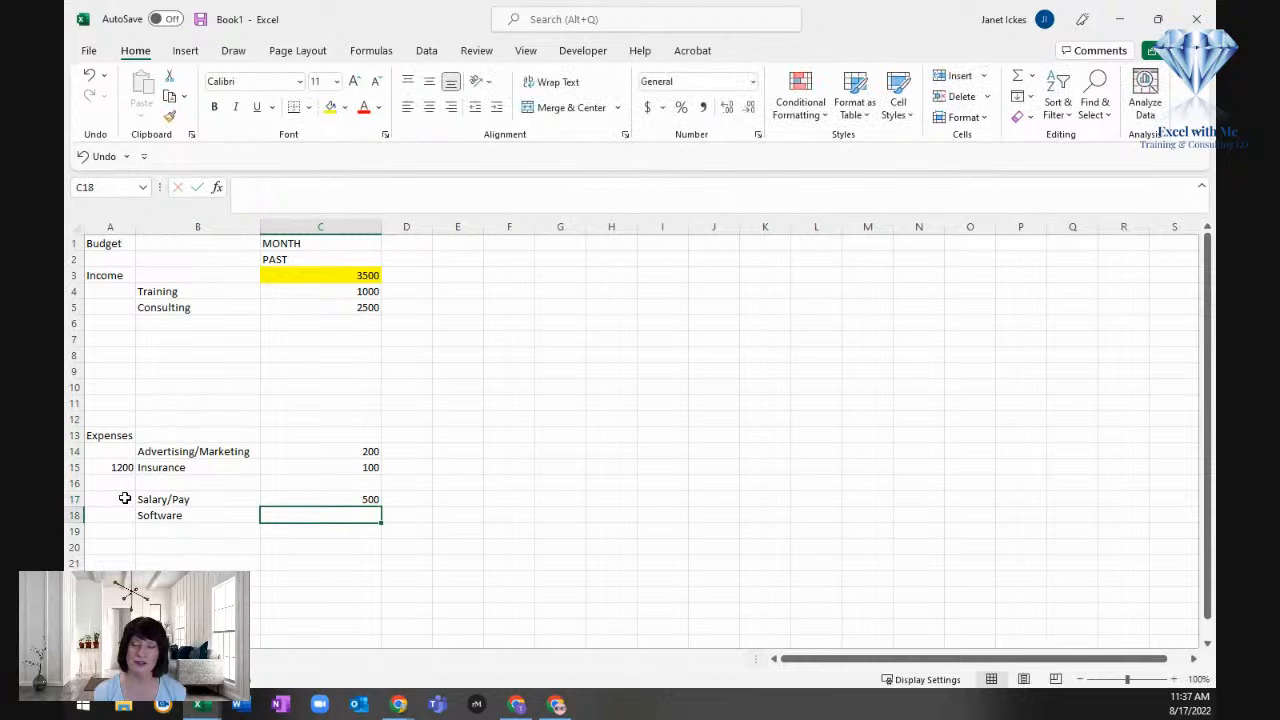
text(100)
key(Return)
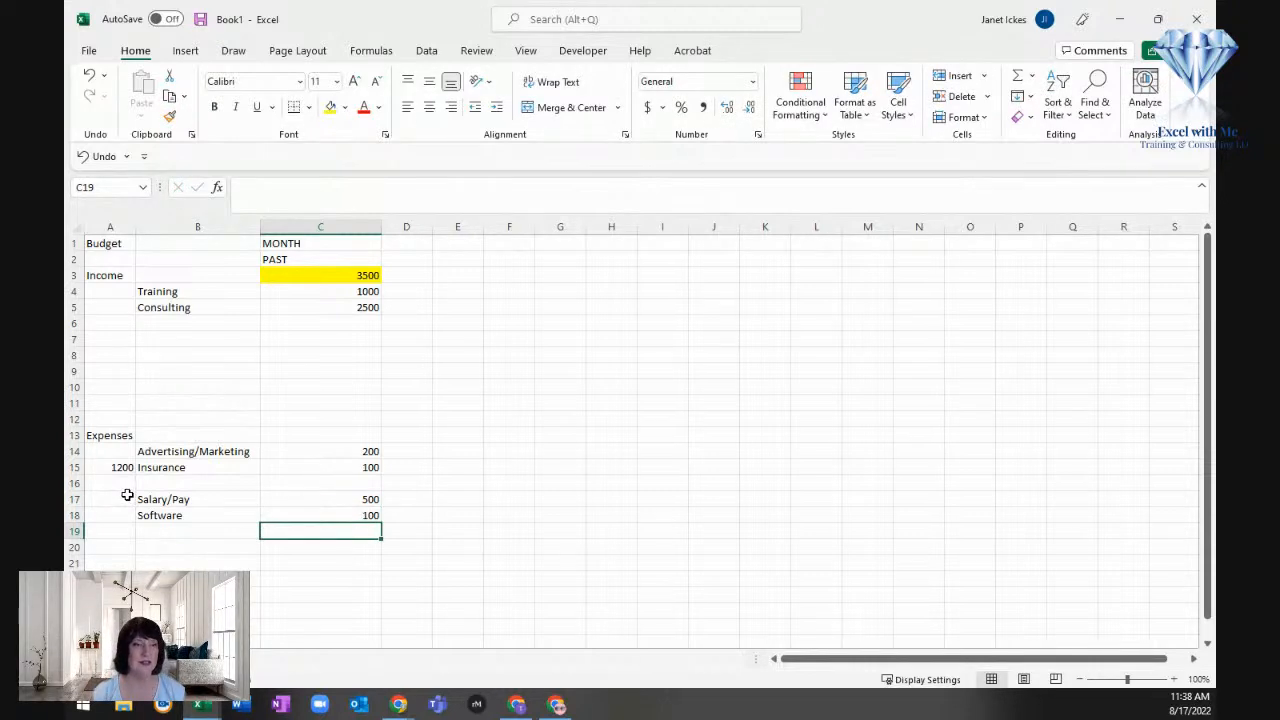
Step: Move Salary/Pay and its amount down to B23:C23, and move Software and its amount up to B16:C16
drag(206, 497, 324, 594)
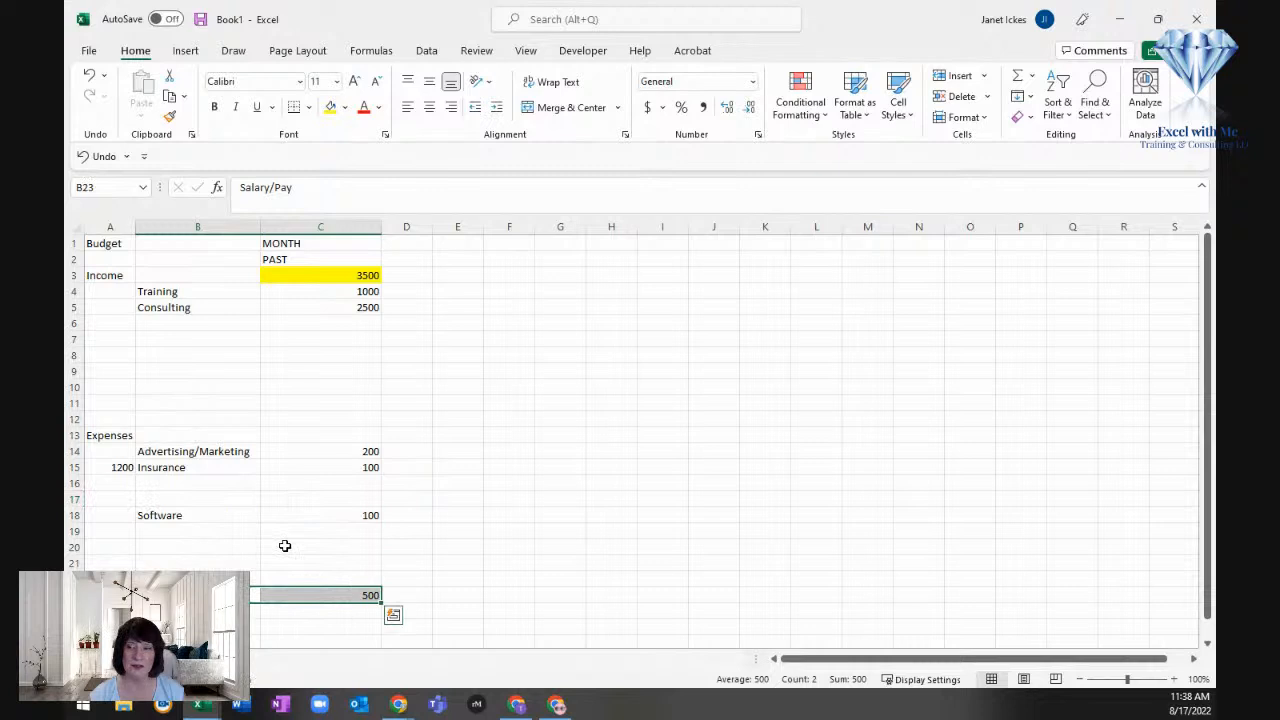
drag(223, 517, 289, 481)
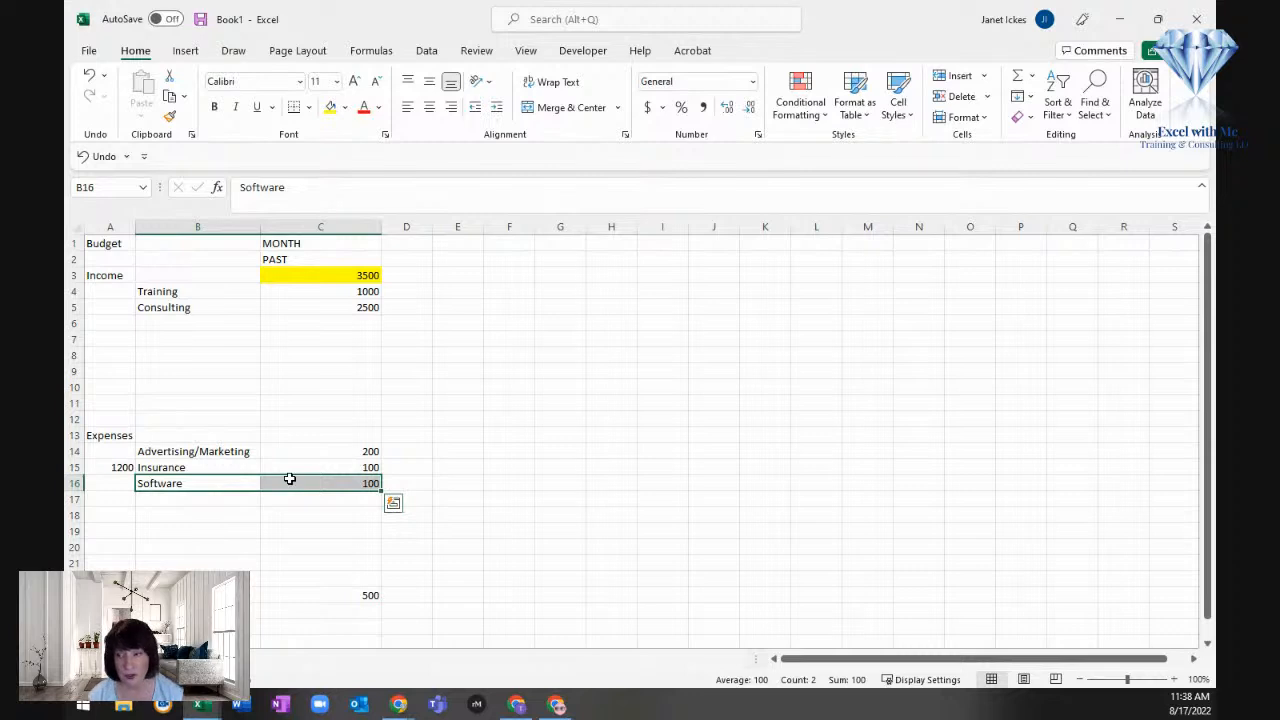
click(331, 435)
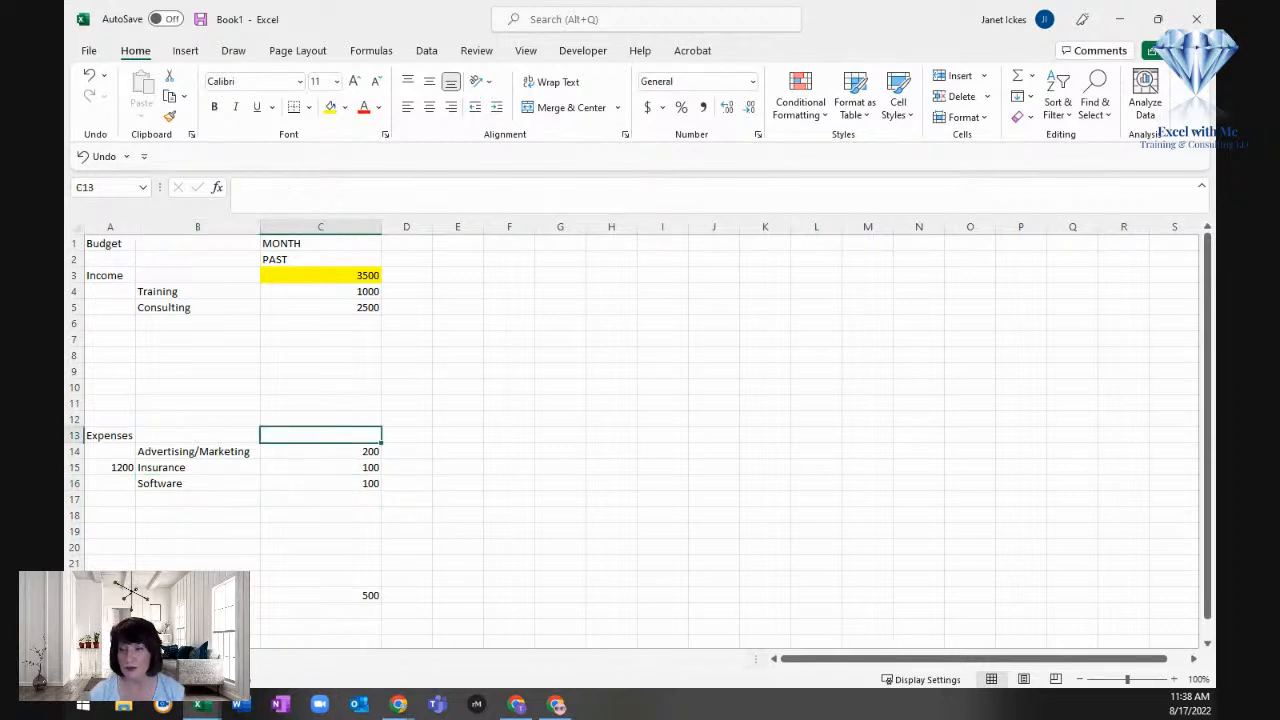
Step: Enter 100 in cell C24 as the past Taxes amount and 1200 in cell A24 of the same row
click(315, 612)
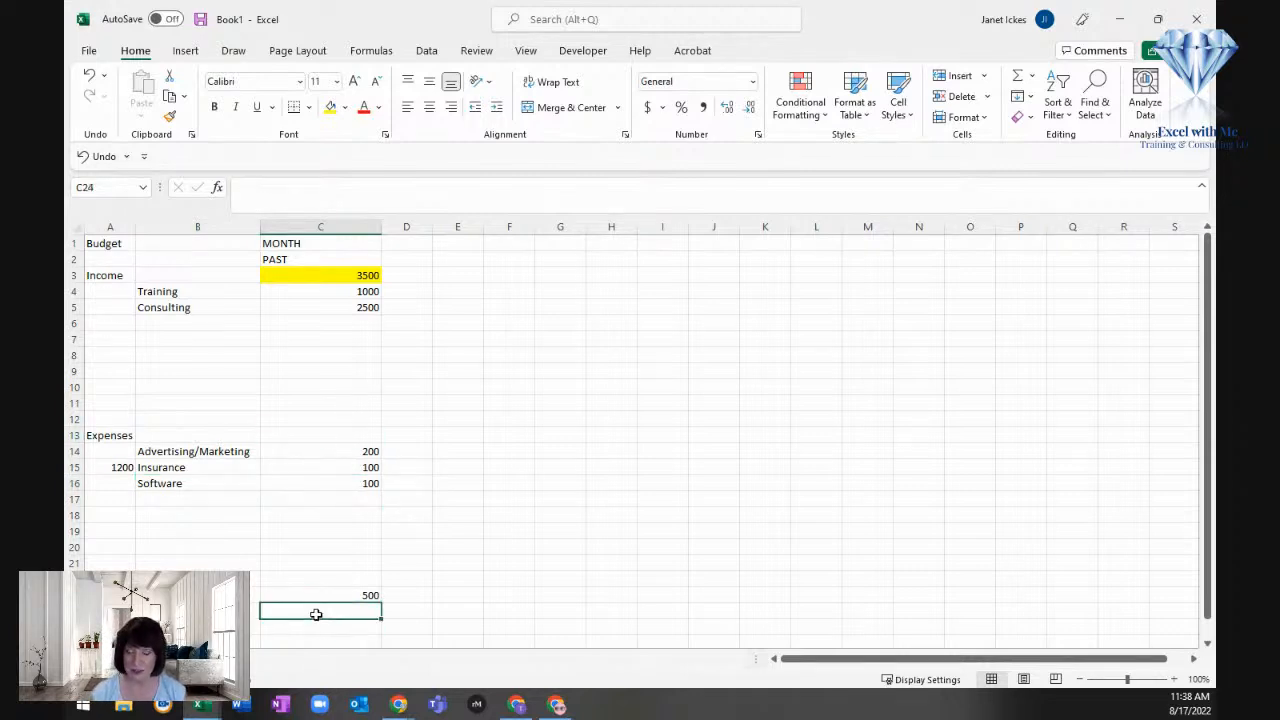
text(100)
key(Return)
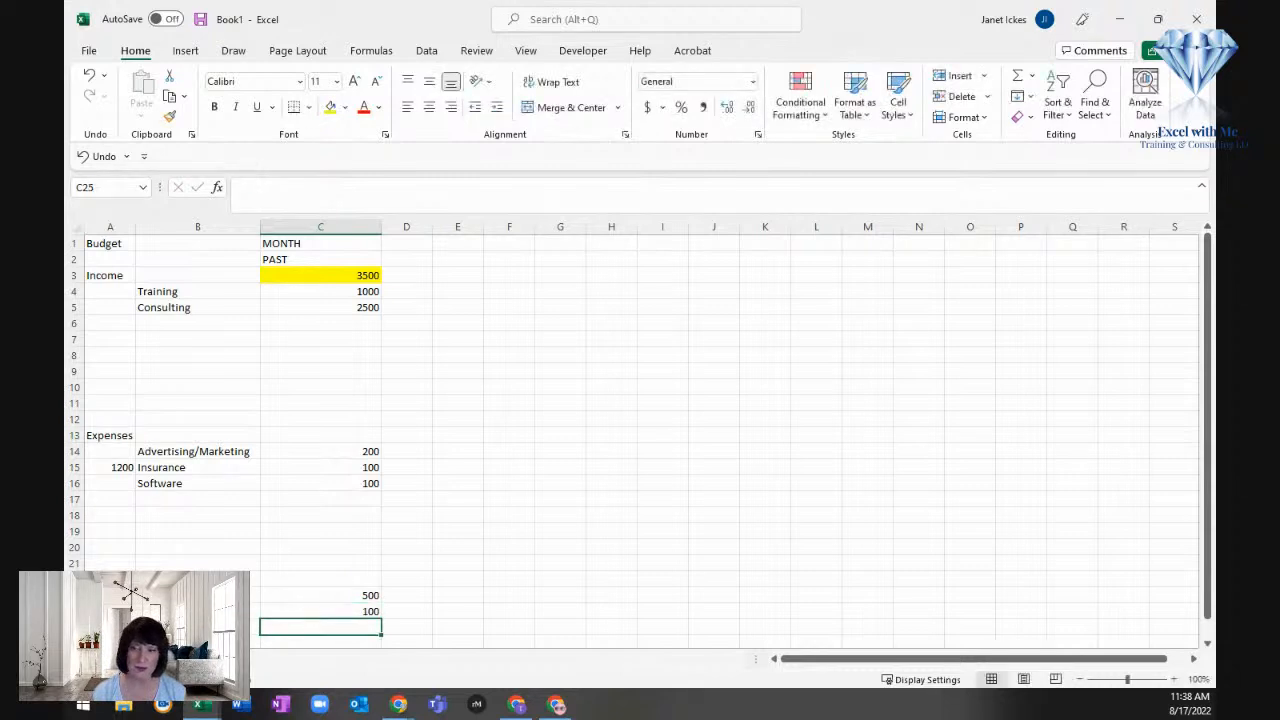
click(110, 611)
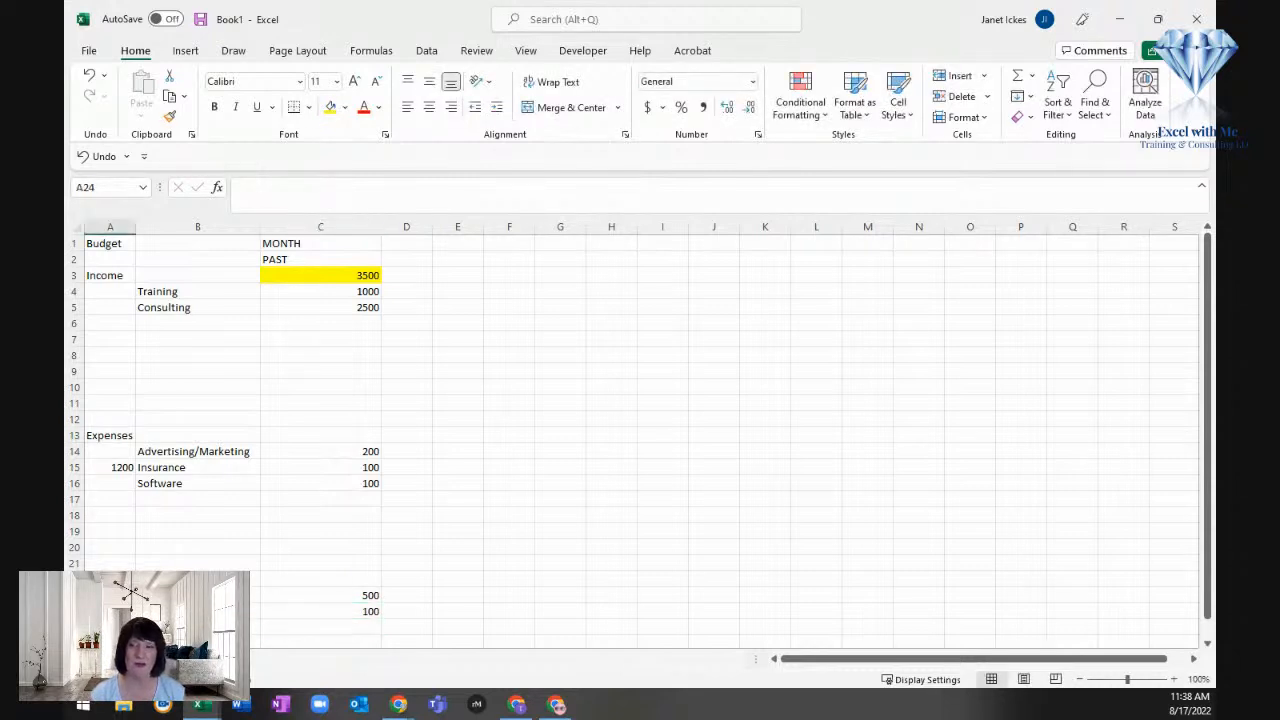
text(1200)
key(Return)
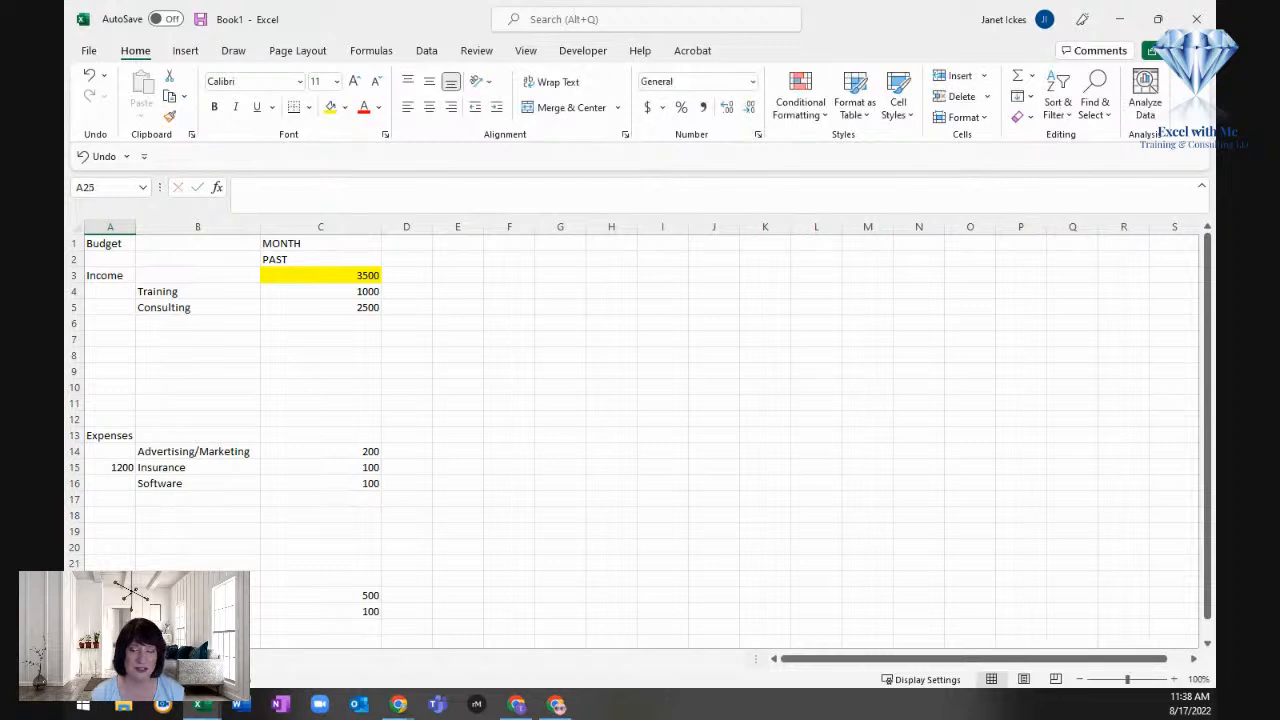
Step: Enter 10000 in cell A23 beside the Salary/Pay expense
key(Right)
key(Right)
key(Right)
key(Up)
key(Left)
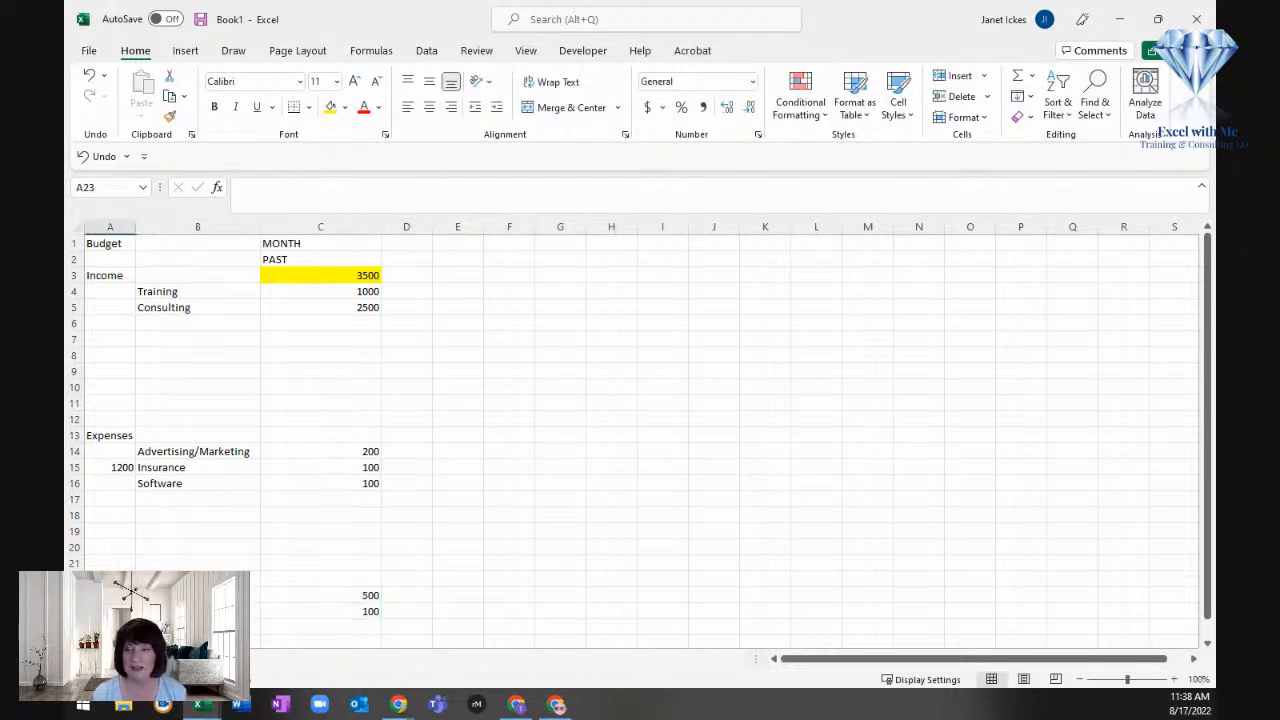
click(283, 597)
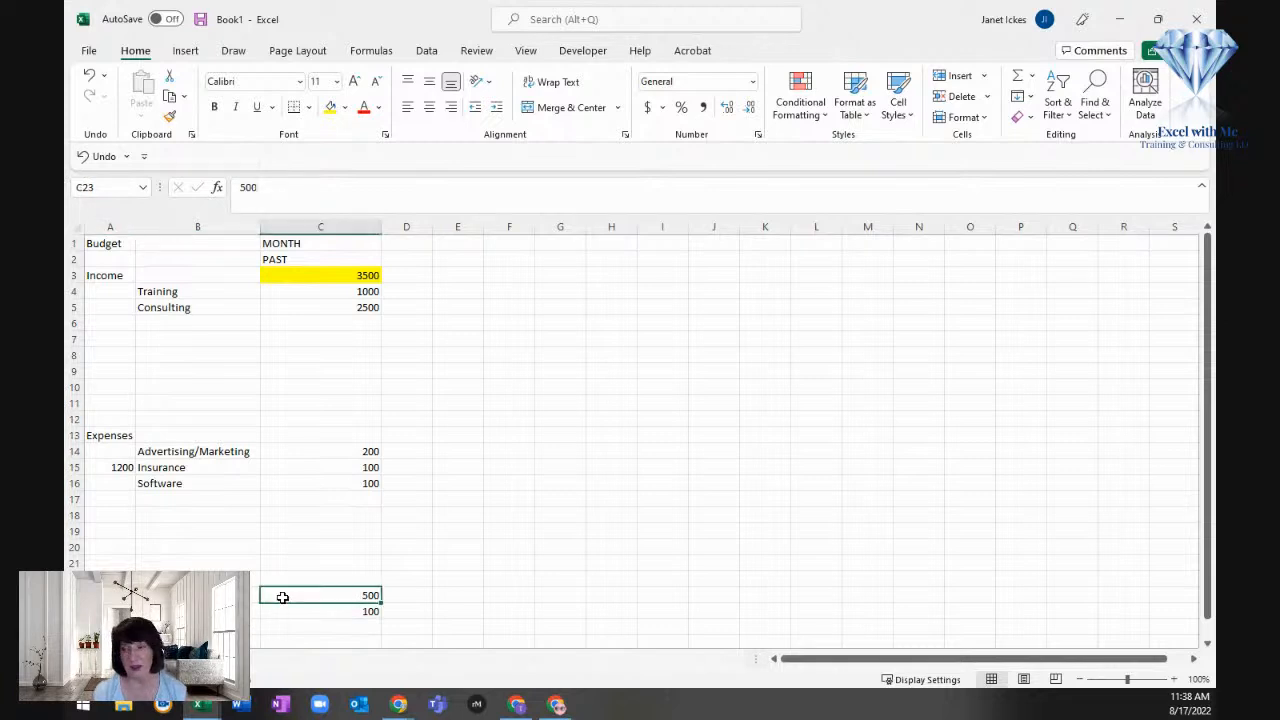
key(Home)
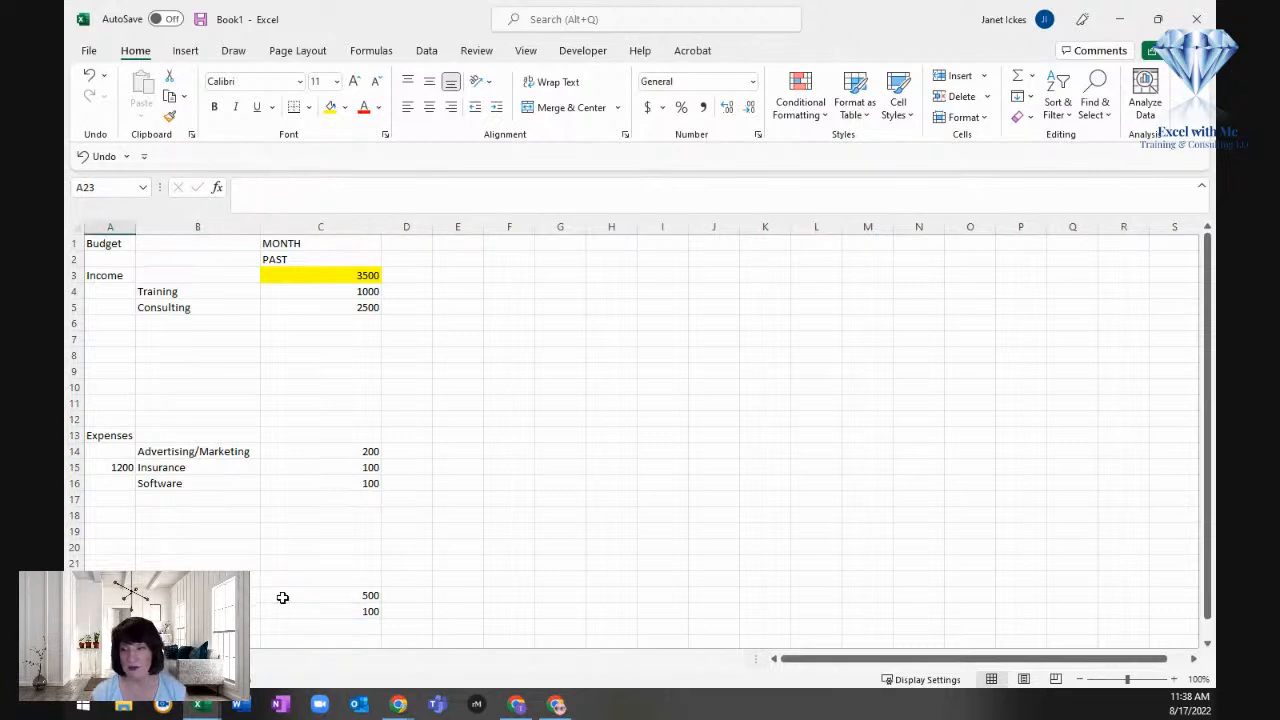
text(1000)
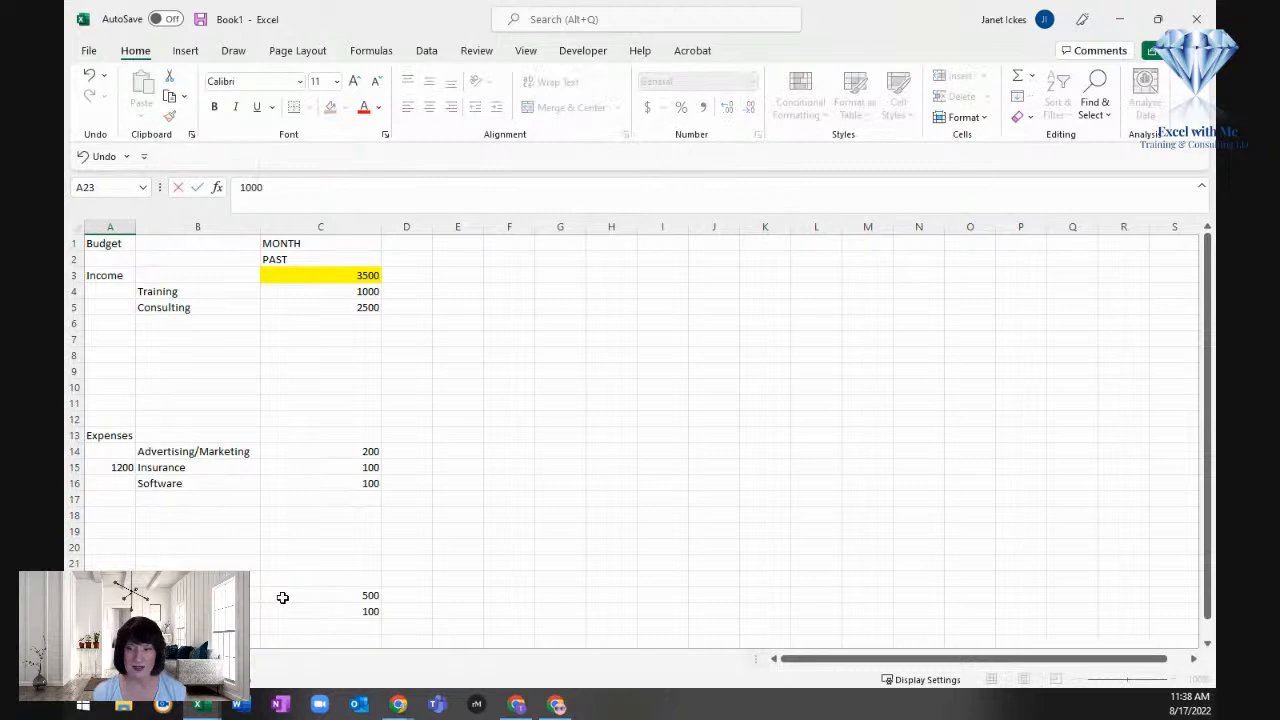
text(0)
key(Return)
Step: Calculate the monthly Salary/Pay amount in cell C23 as 10000 divided by 12
key(Up)
key(Right)
key(Right)
text(+10000/12)
key(Return)
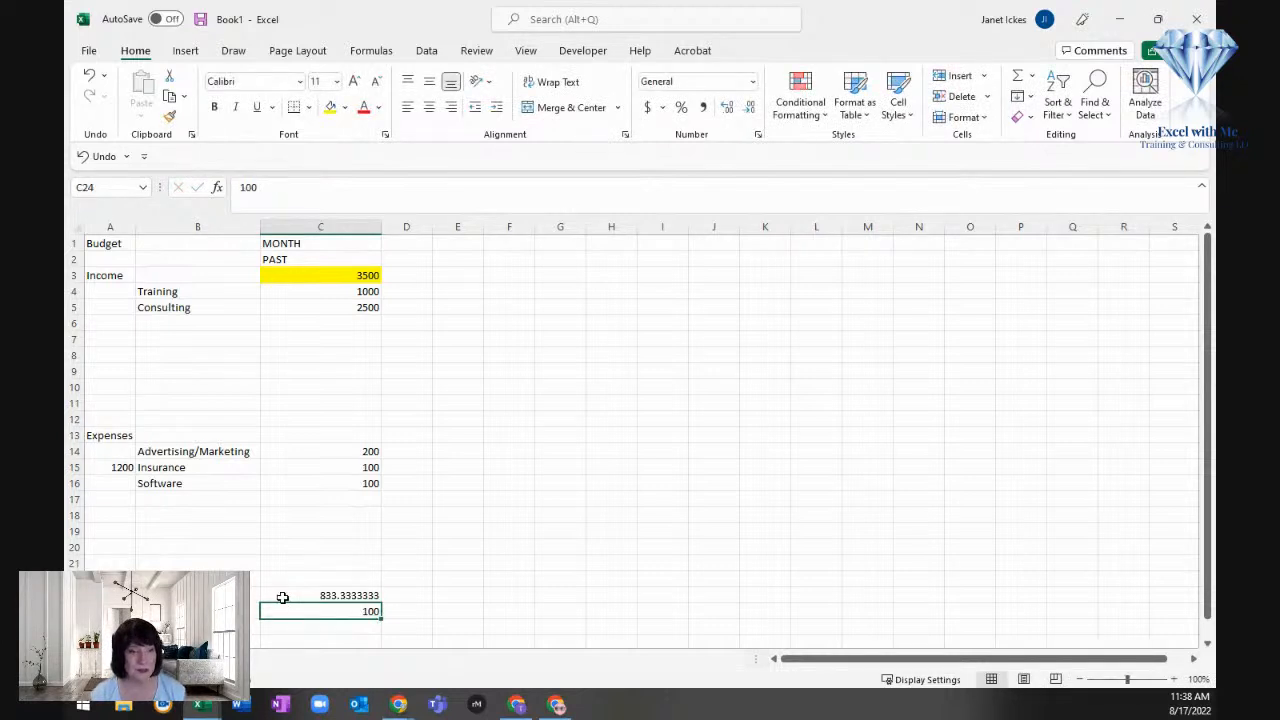
Step: Set the past Salary/Pay amount in cell C23 to 800
click(283, 597)
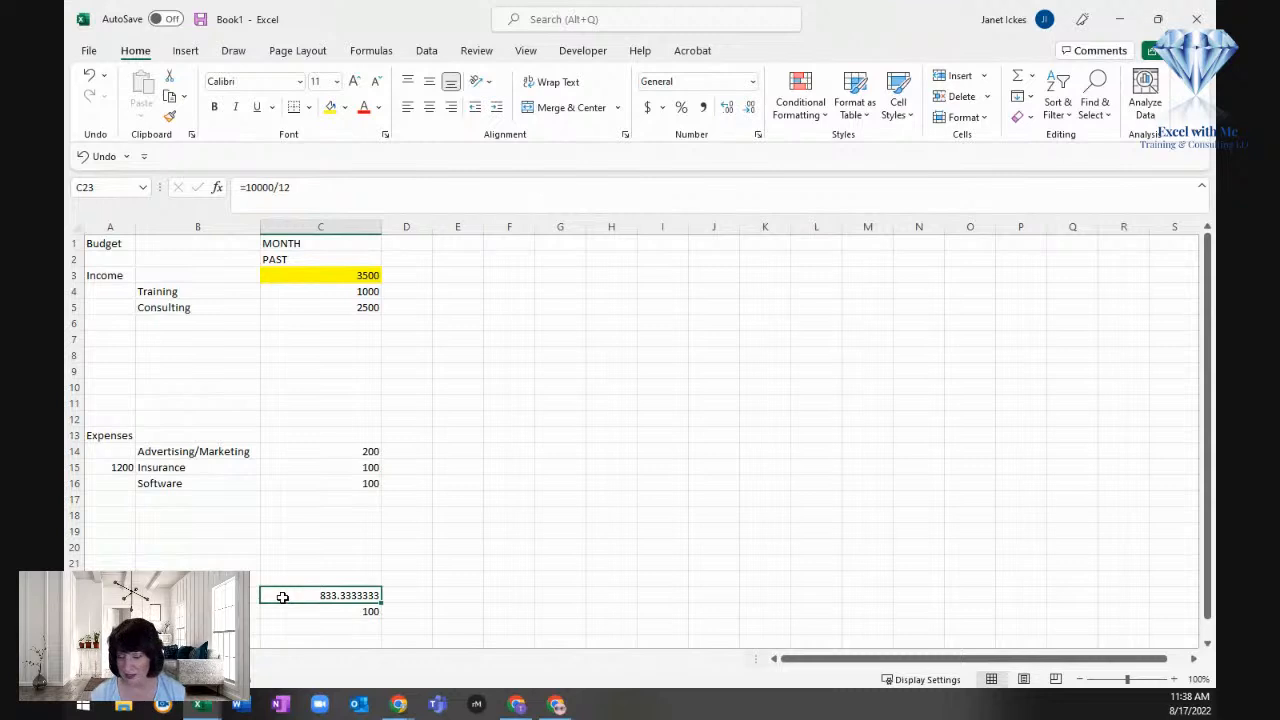
text(800)
key(Return)
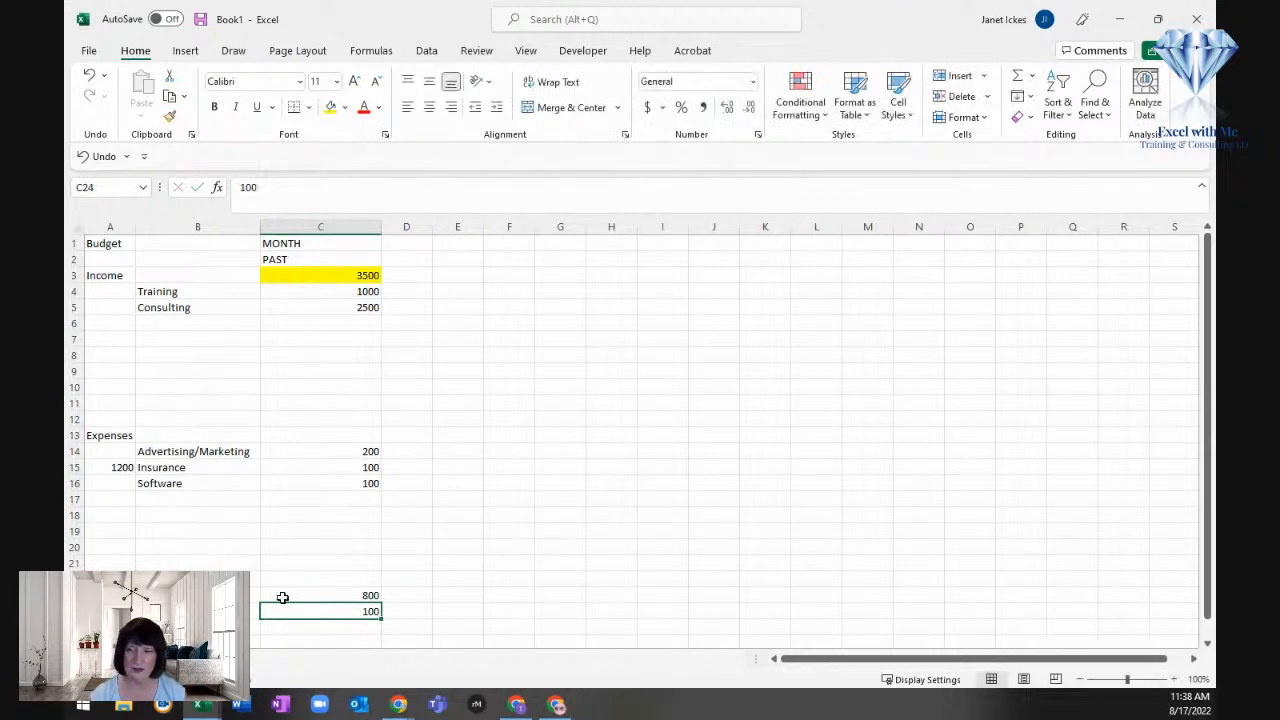
scroll(333, 590, down, 1)
click(325, 389)
drag(112, 548, 329, 555)
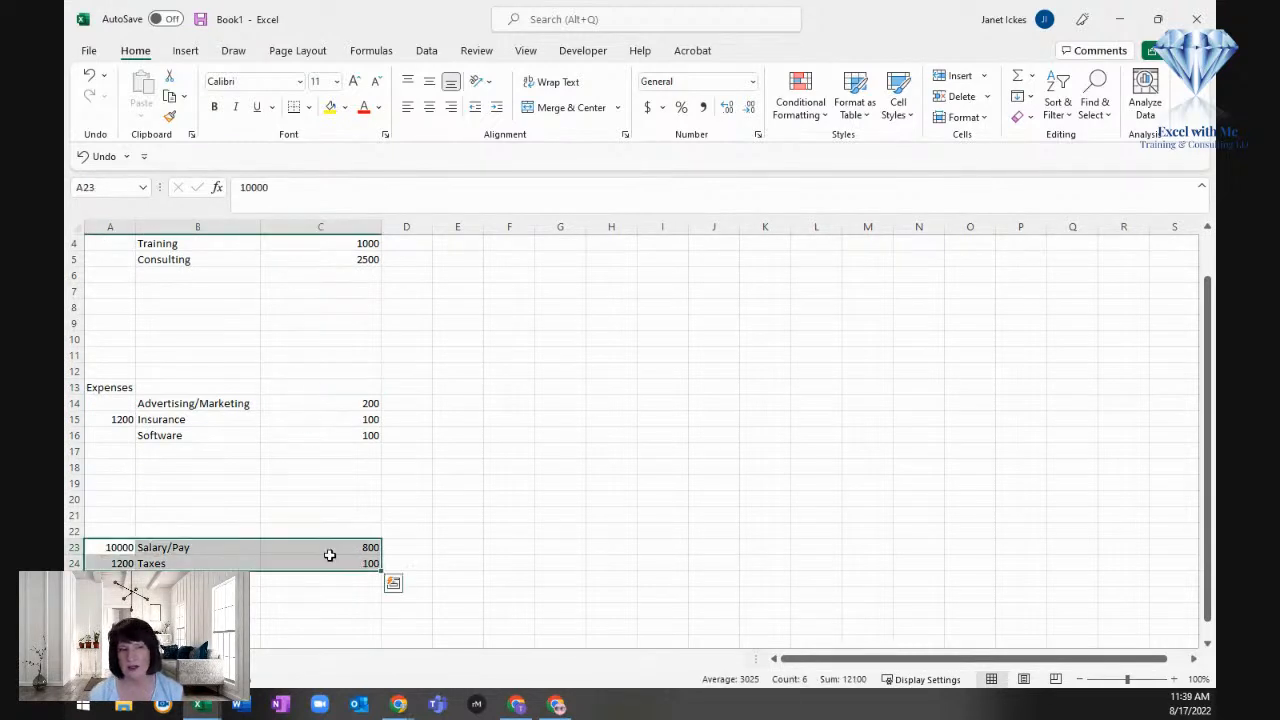
click(316, 512)
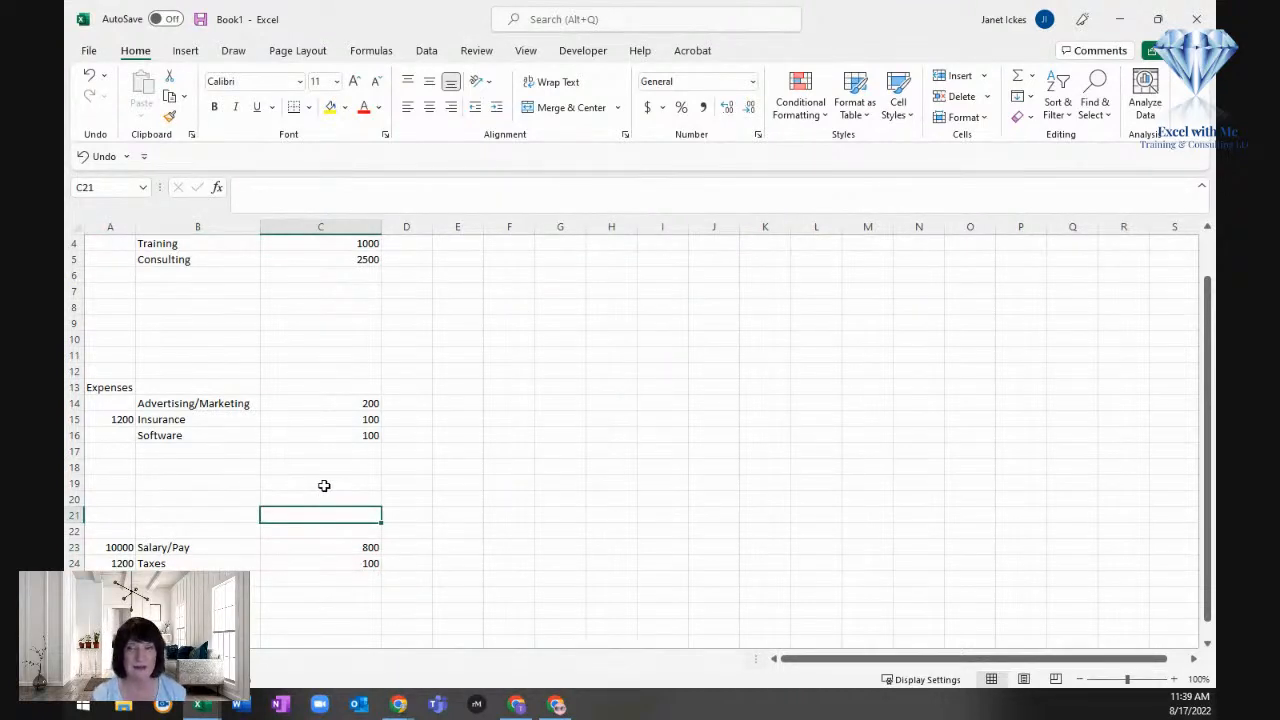
Step: Sum the expense amounts C14:C16 in cell C13 on the Expenses row and fill that cell yellow
click(320, 393)
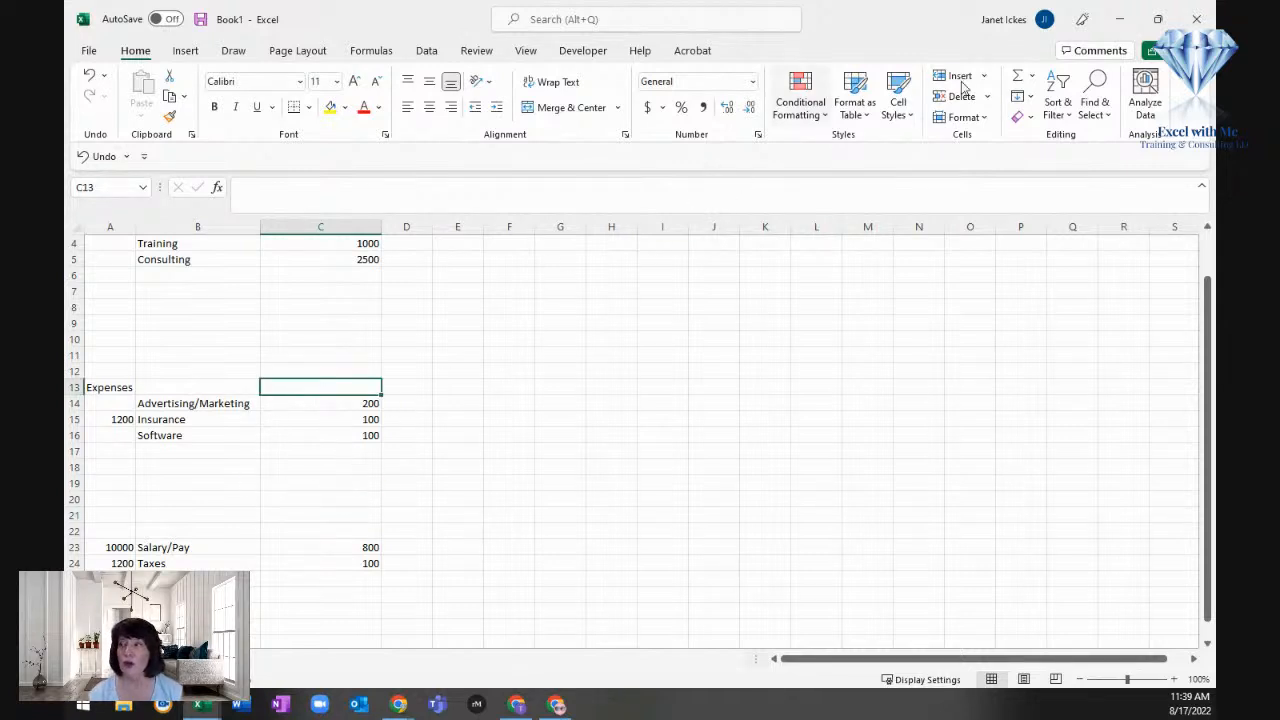
click(1015, 80)
drag(323, 432, 309, 407)
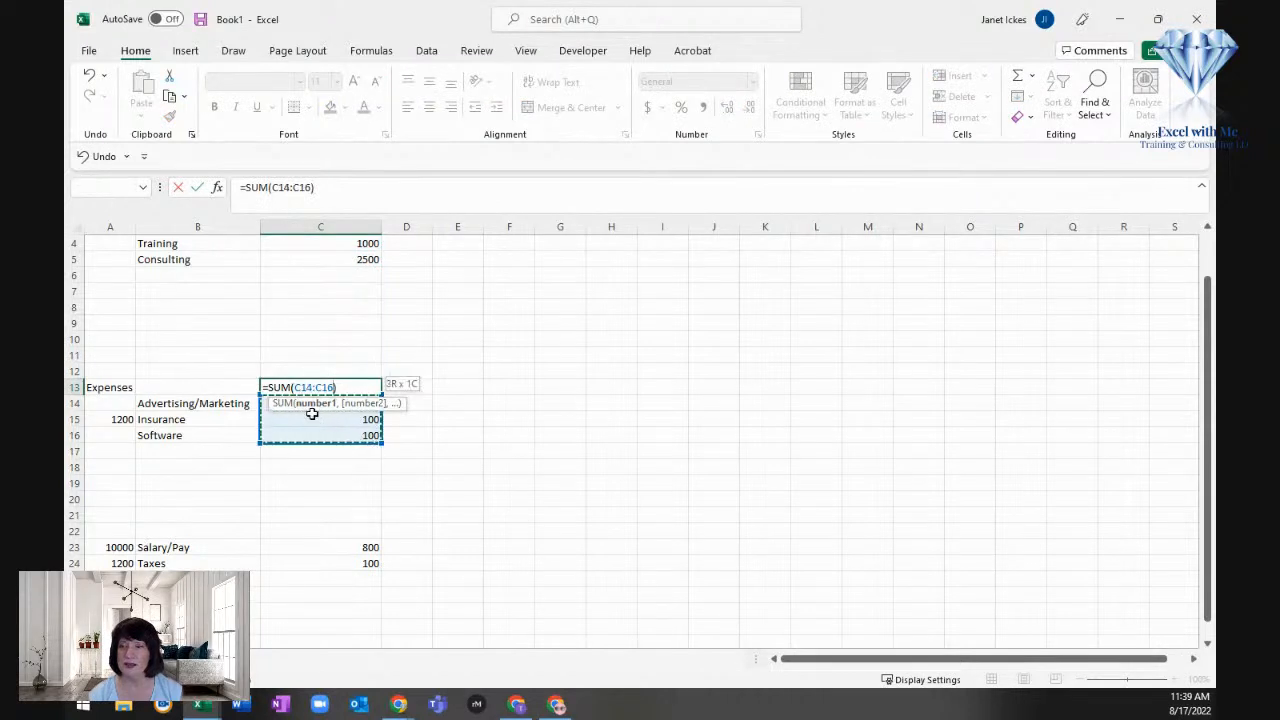
key(Return)
click(306, 385)
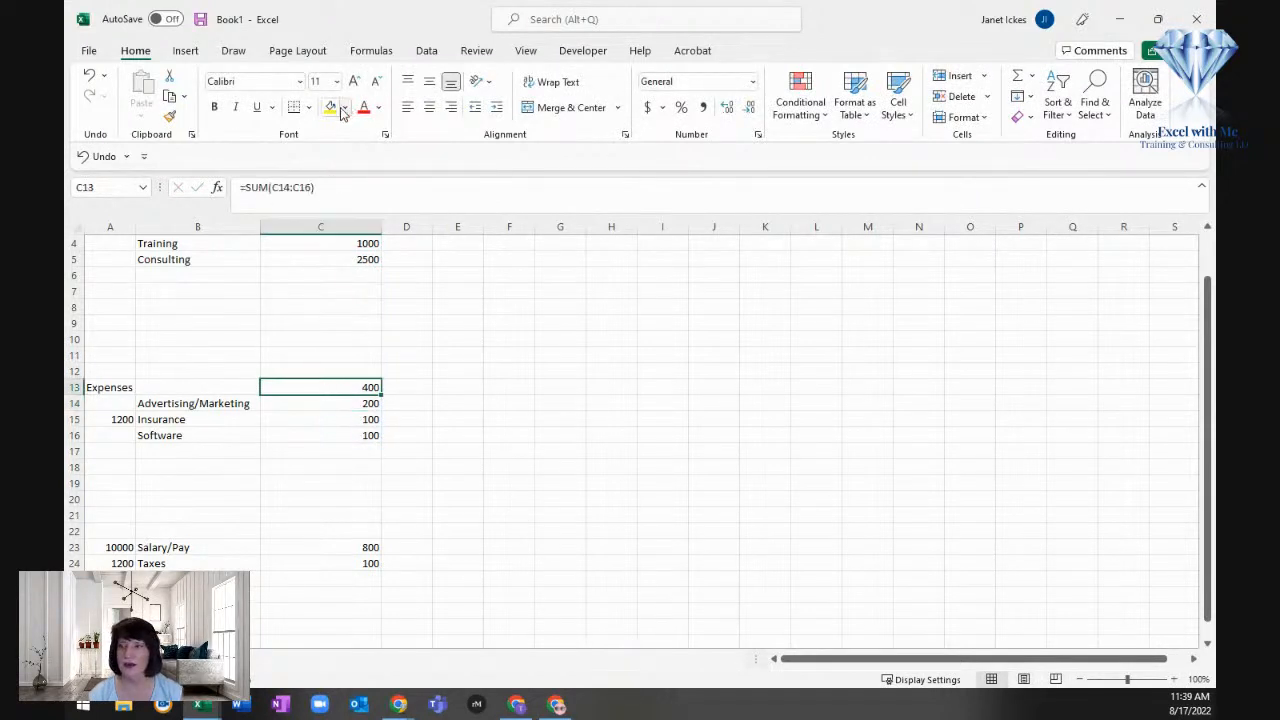
click(331, 108)
Step: Fill cell C22 light blue and sum the Salary/Pay and Taxes amounts C23:C24 in it
click(303, 529)
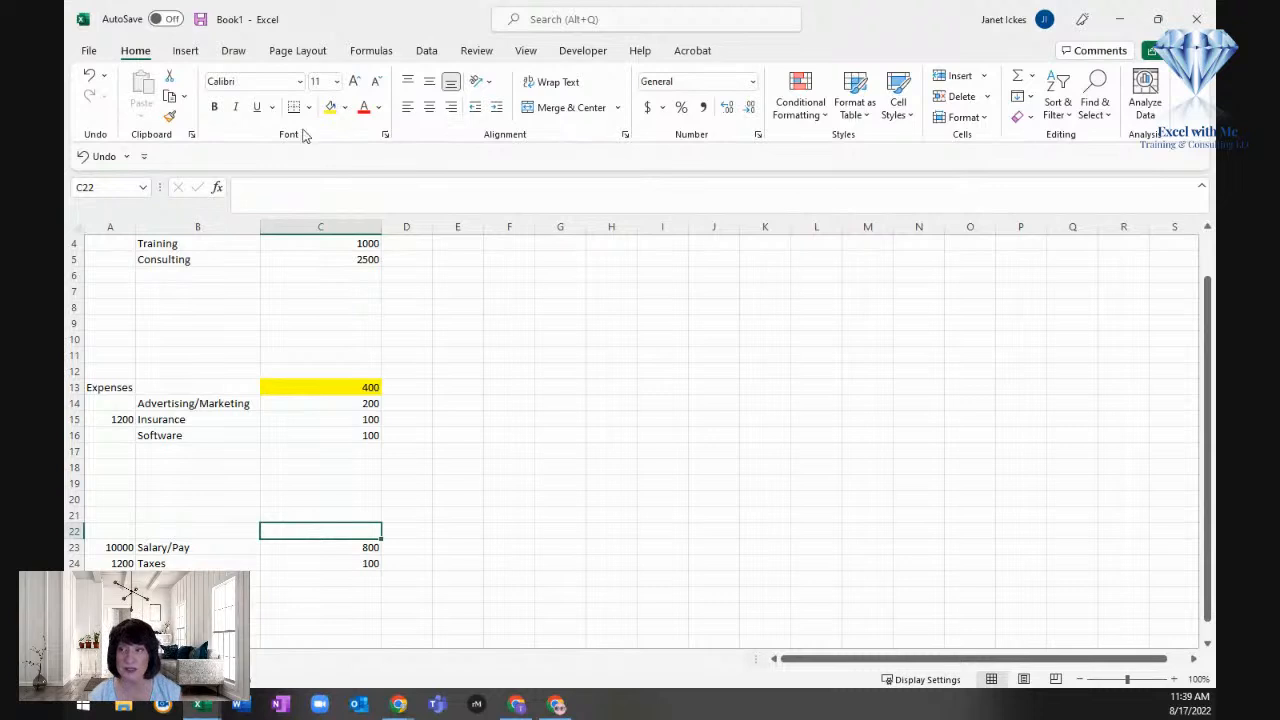
click(346, 108)
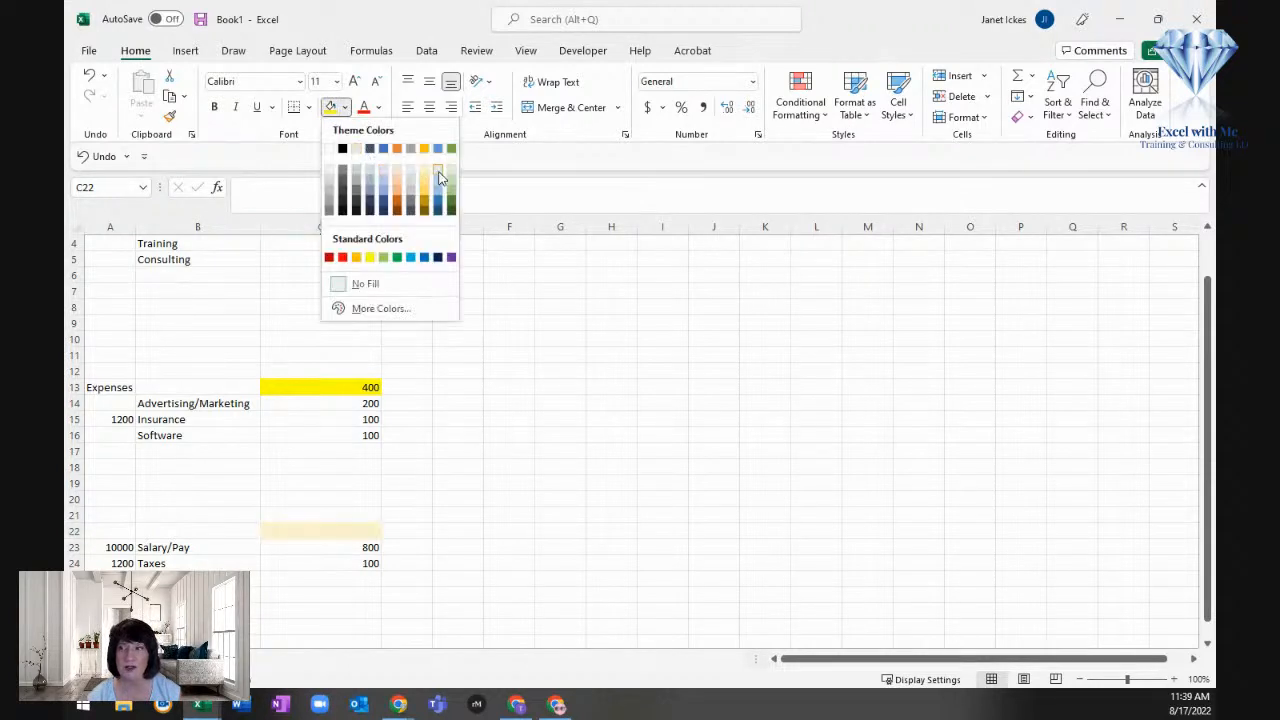
click(437, 175)
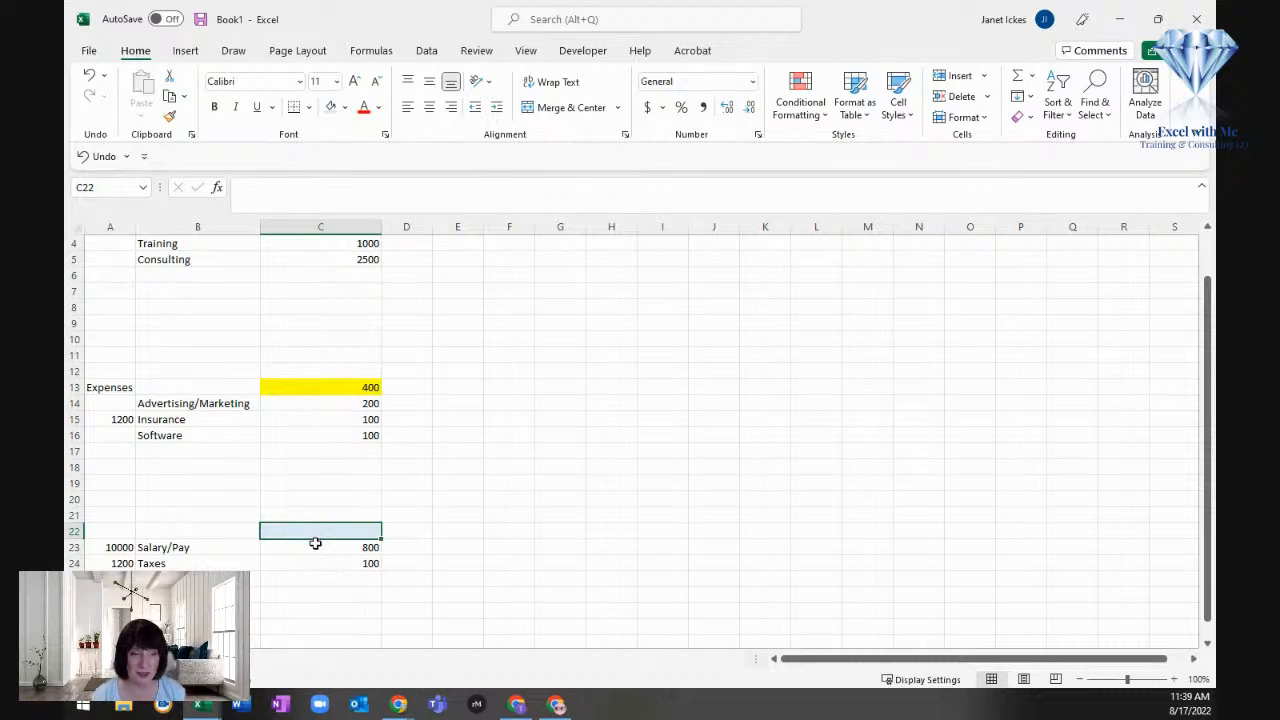
click(1015, 78)
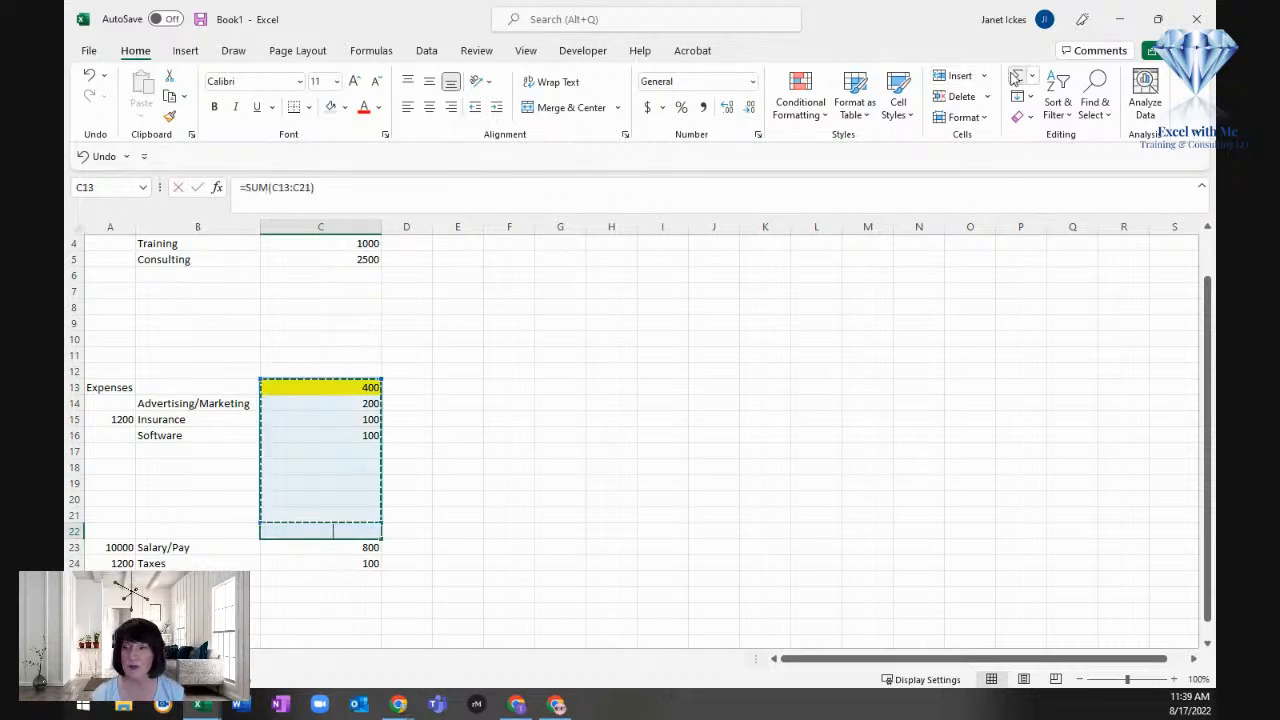
click(291, 563)
drag(291, 556, 286, 546)
key(Return)
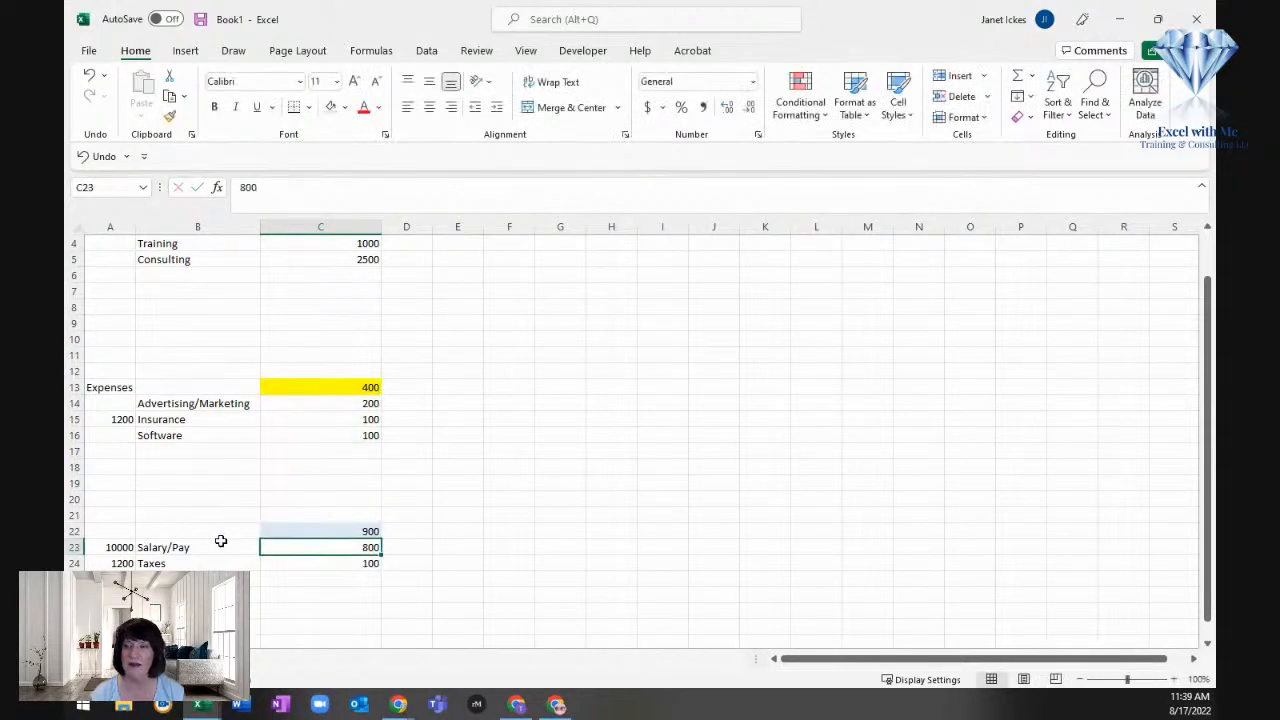
double_click(266, 531)
scroll(263, 555, up, 1)
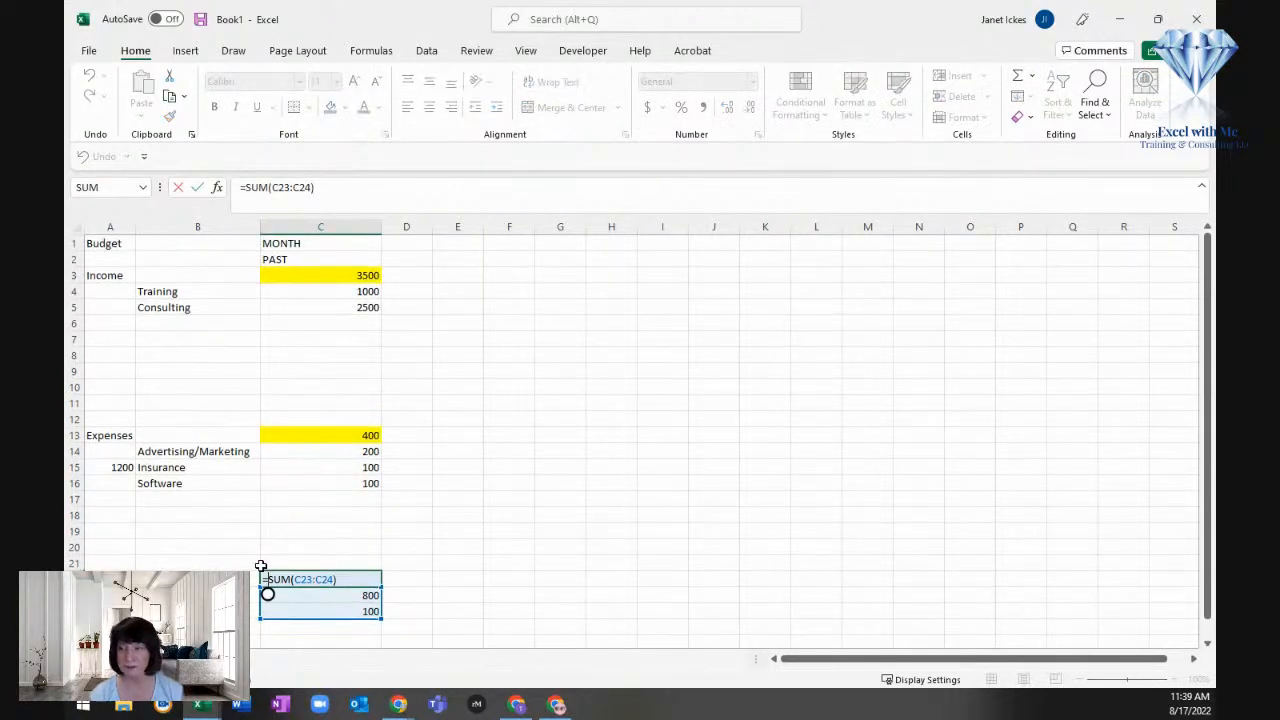
key(Escape)
scroll(260, 566, down, 4)
Step: Link cell E3 to the income total in cell C3
scroll(260, 566, up, 4)
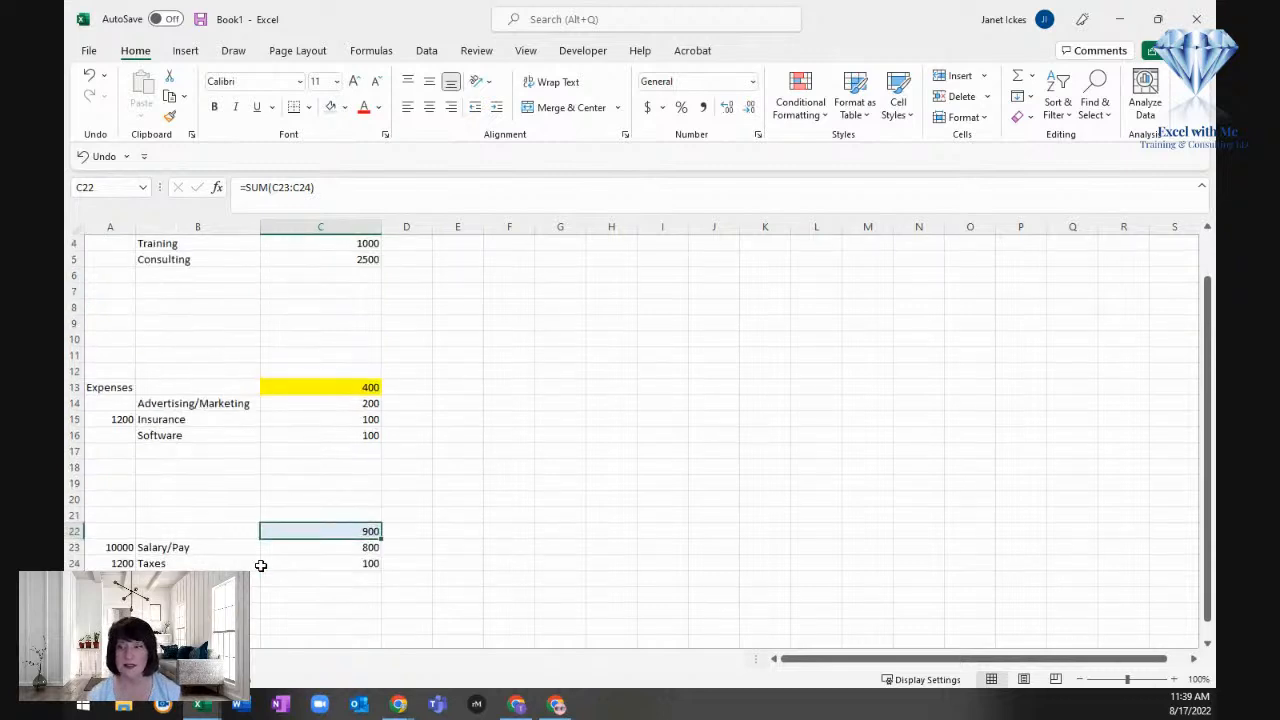
click(451, 274)
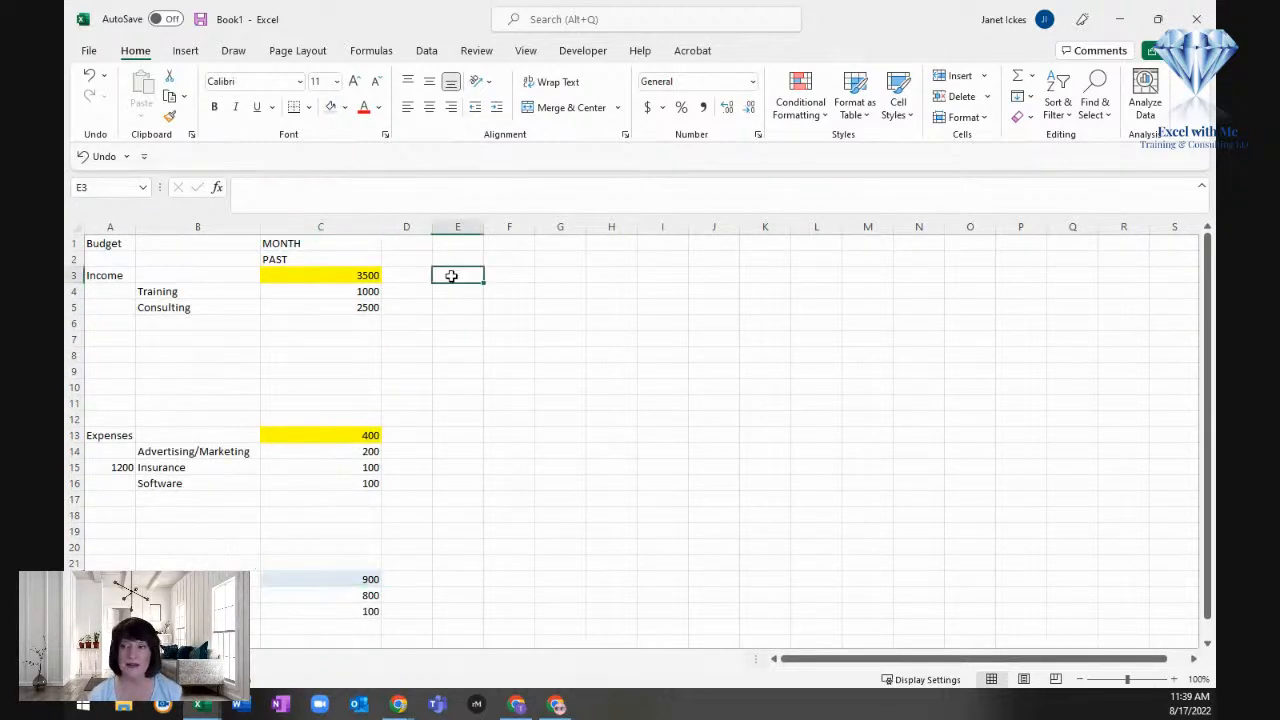
text(=)
click(307, 274)
key(Return)
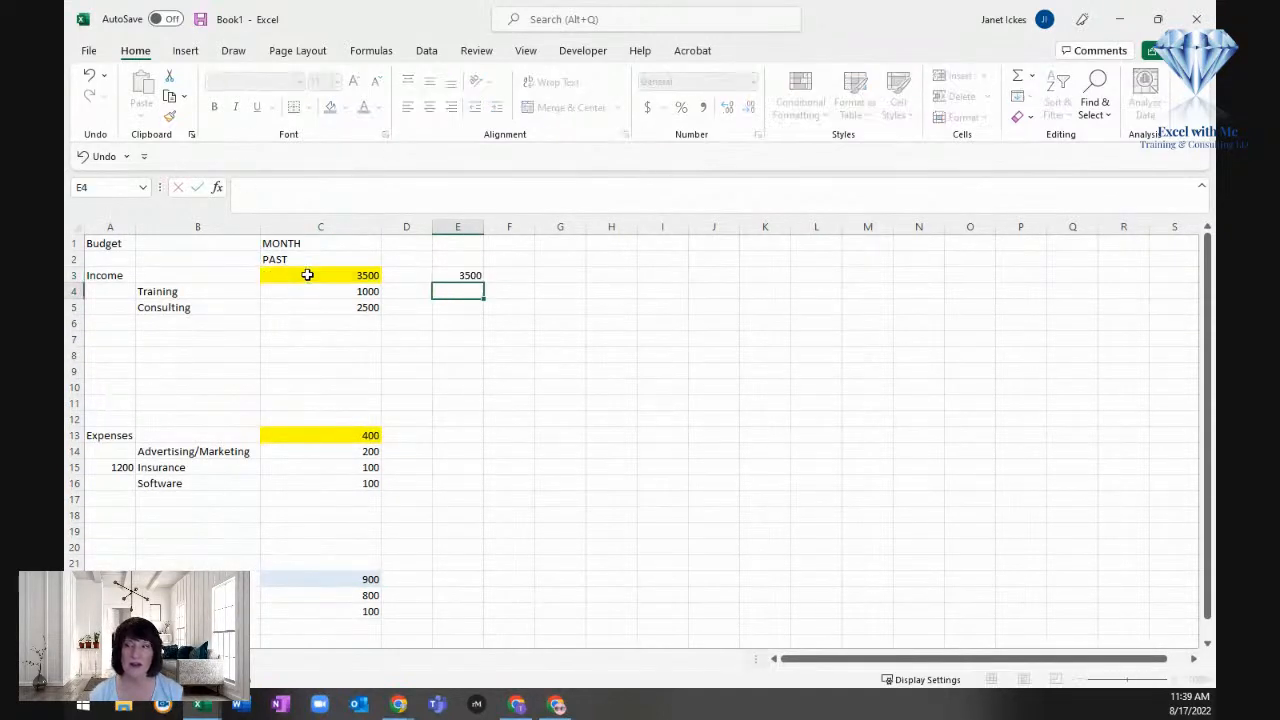
Step: Add the two expense subtotals C13 and C22 together in cell E19
click(470, 514)
key(Return)
text(=)
click(327, 436)
text(+C13+)
click(324, 579)
key(Return)
Step: Calculate the remaining money in cell E28 by subtracting total expenses E19 from total income E3
scroll(466, 620, down, 2)
scroll(466, 620, up, 2)
scroll(466, 620, down, 1)
click(466, 620)
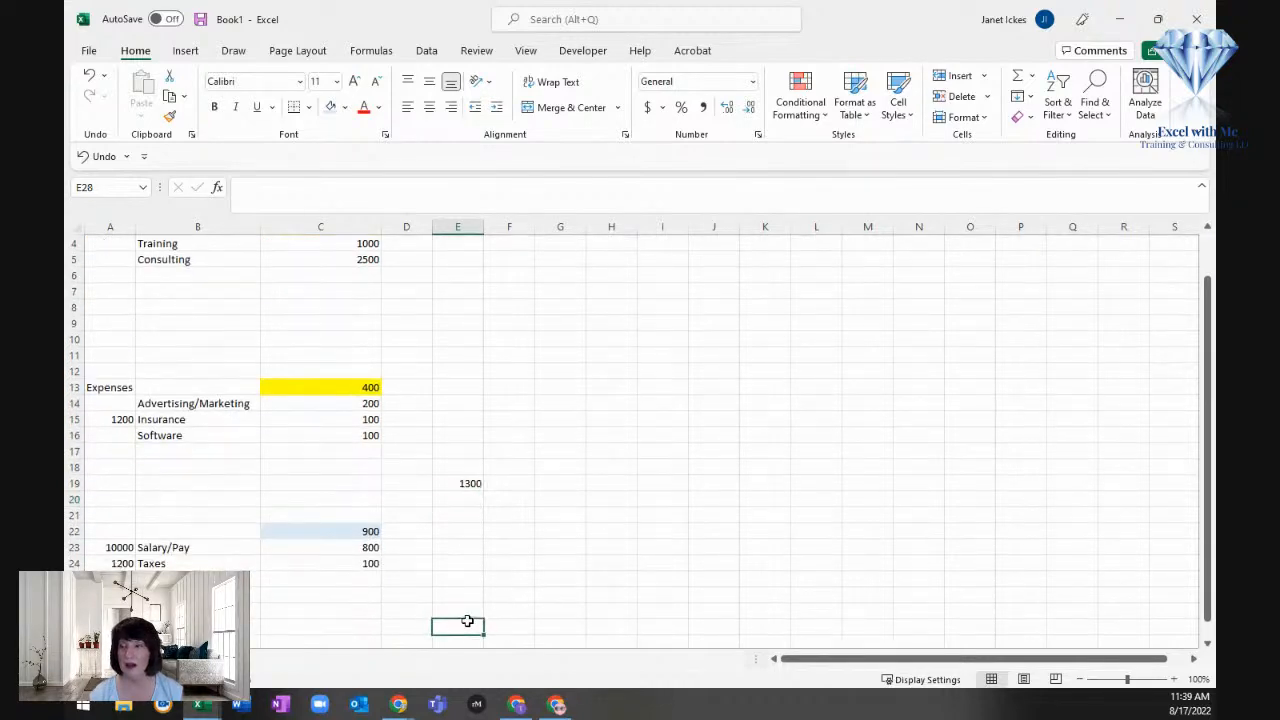
text(+)
scroll(476, 351, up, 1)
click(450, 273)
text(-)
click(459, 531)
key(Return)
Step: Fill the income-minus-expenses result in cell E28 with the standard green color
scroll(450, 560, down, 1)
click(440, 614)
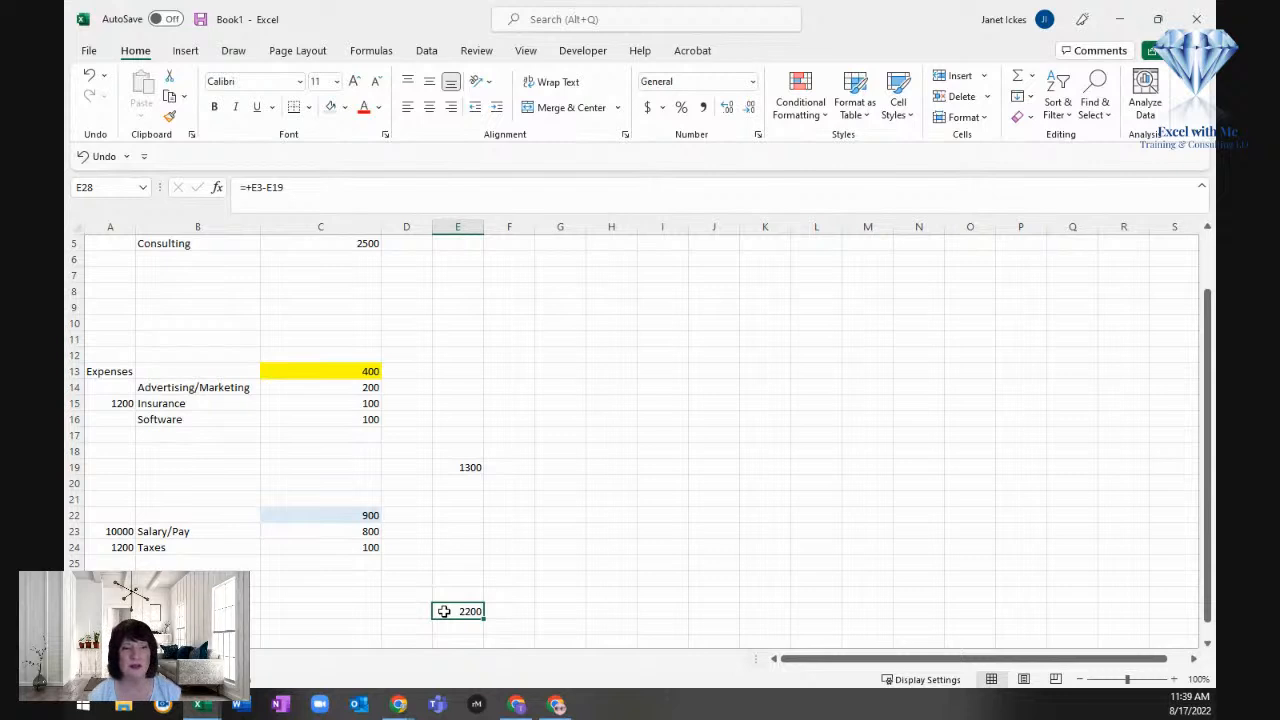
click(344, 107)
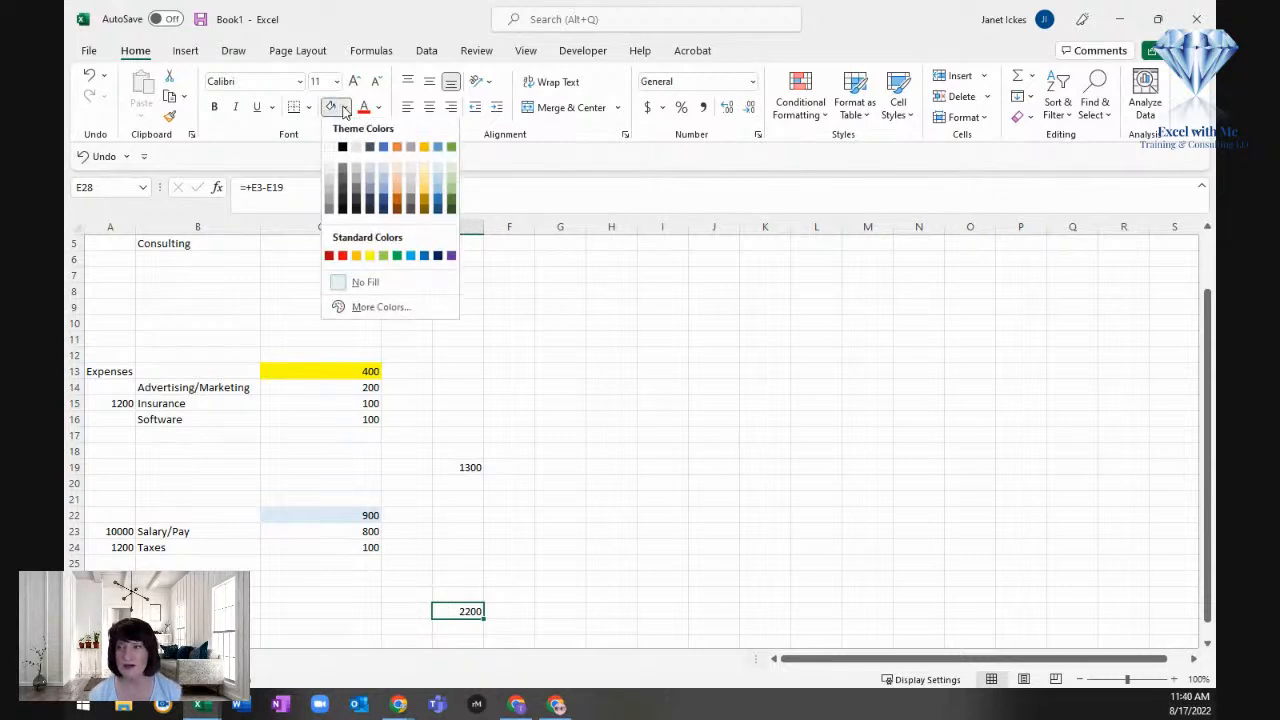
click(396, 260)
double_click(394, 259)
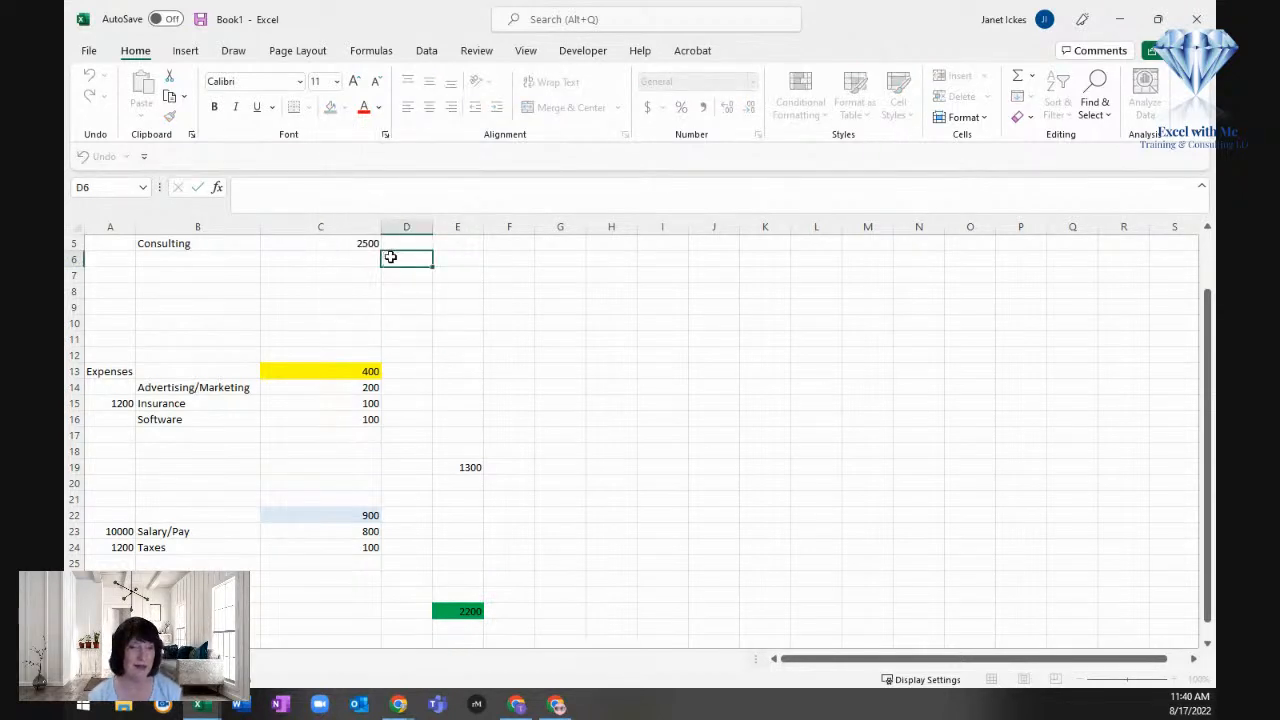
key(Escape)
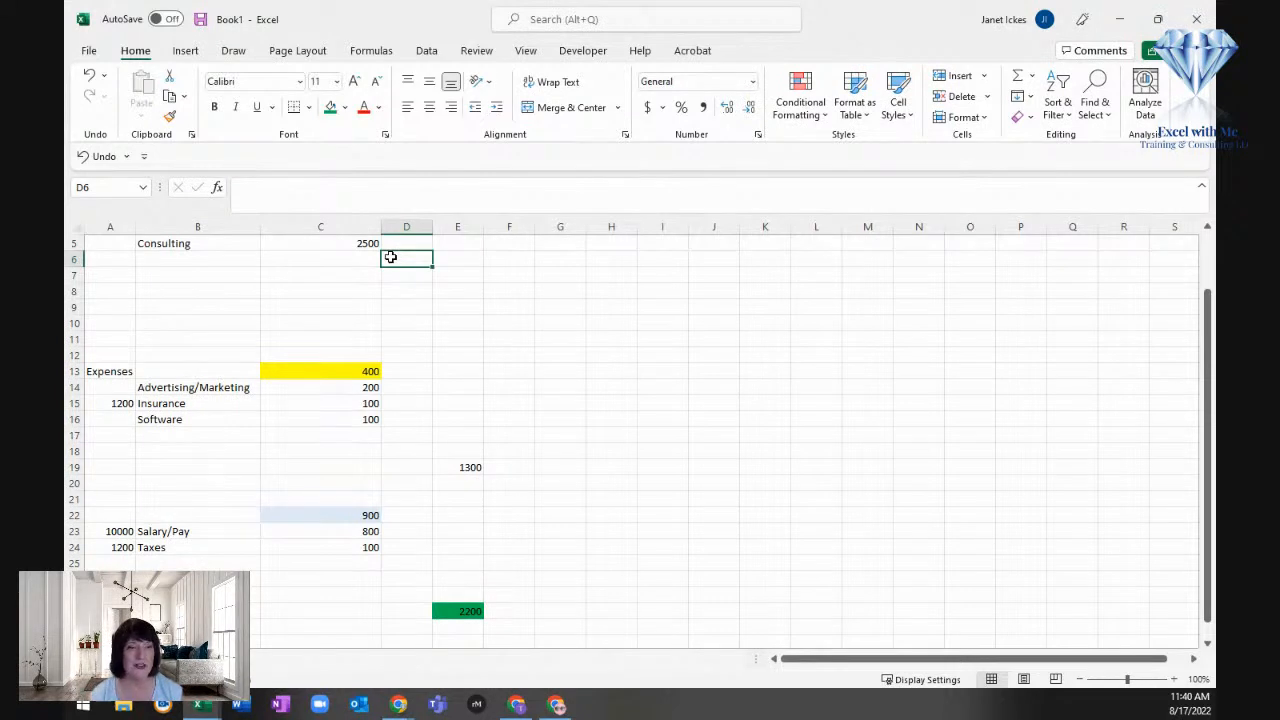
Step: Enter the column heading FUTURE in cell H2
scroll(438, 356, up, 2)
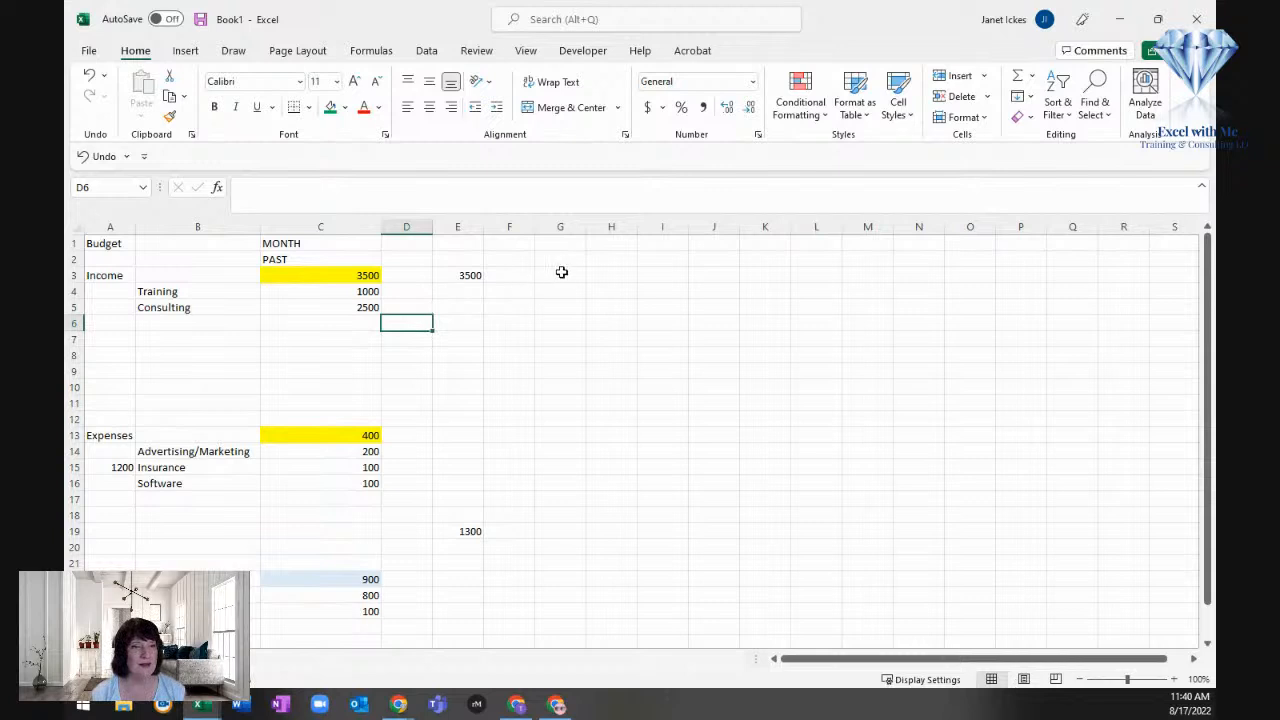
click(602, 260)
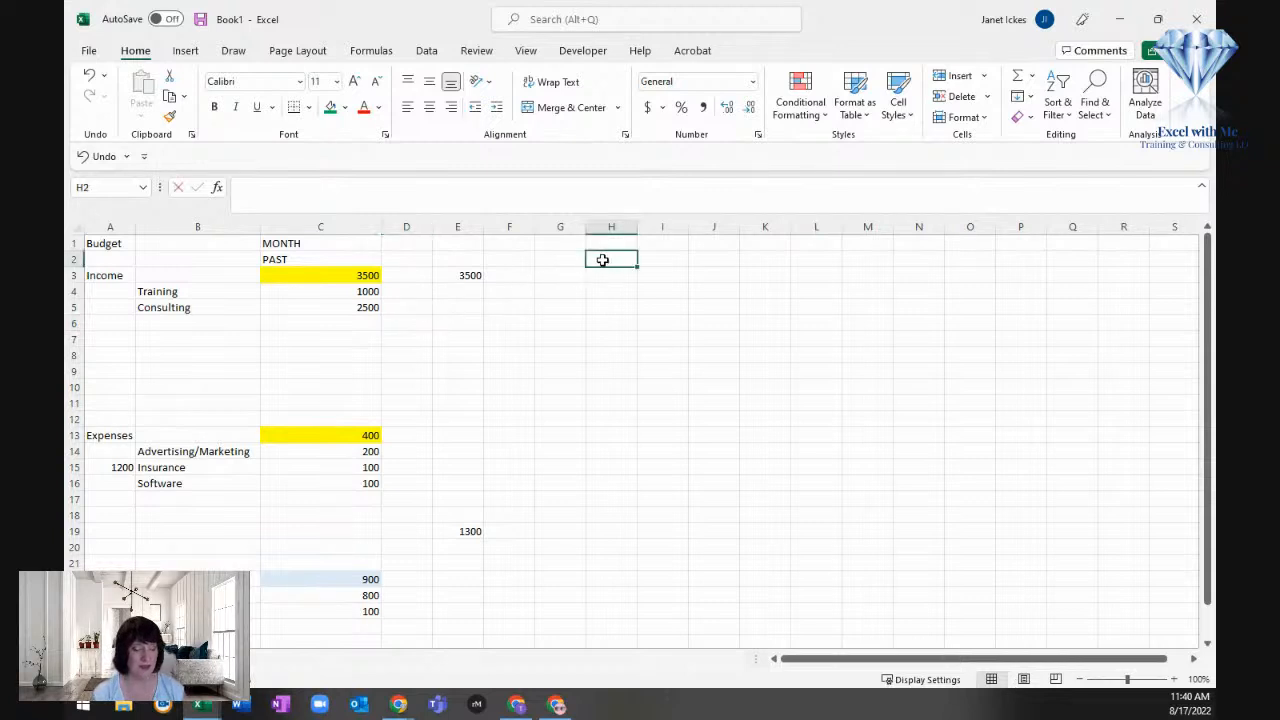
text(FUTURE)
key(Return)
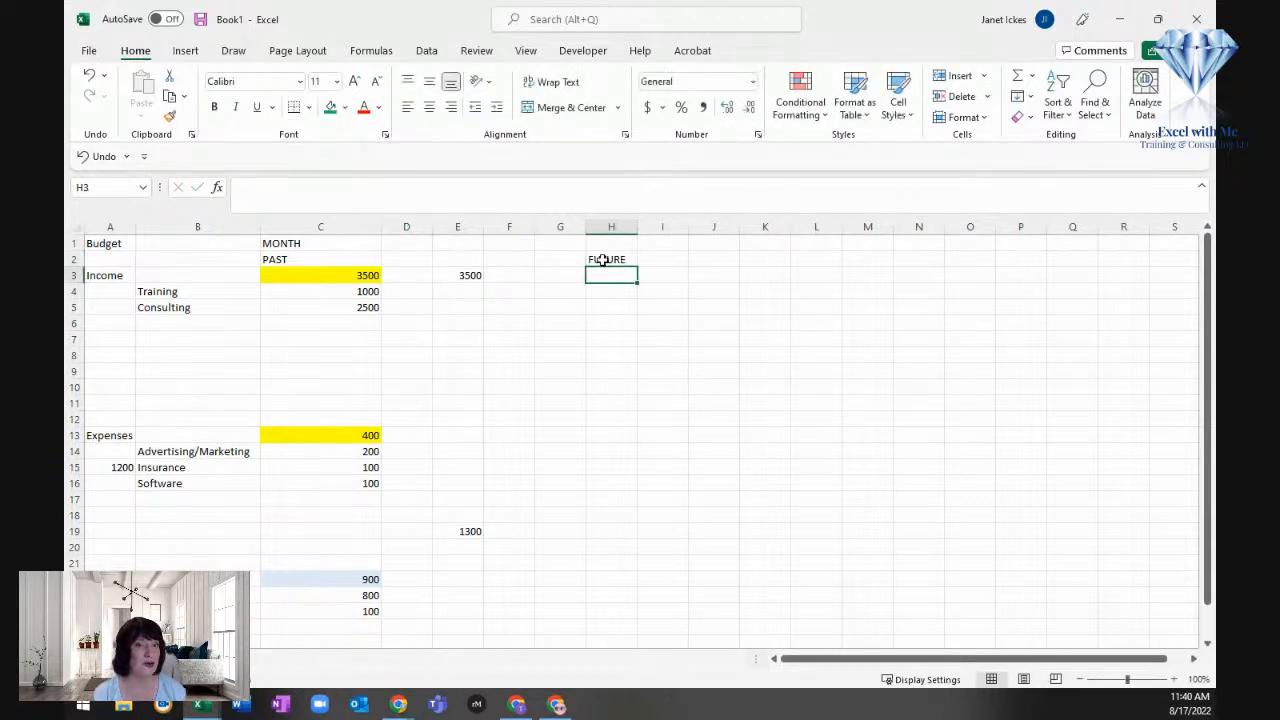
Step: Enter 5000 as the future income amount in cell H3
key(Left)
key(Left)
key(Left)
key(Left)
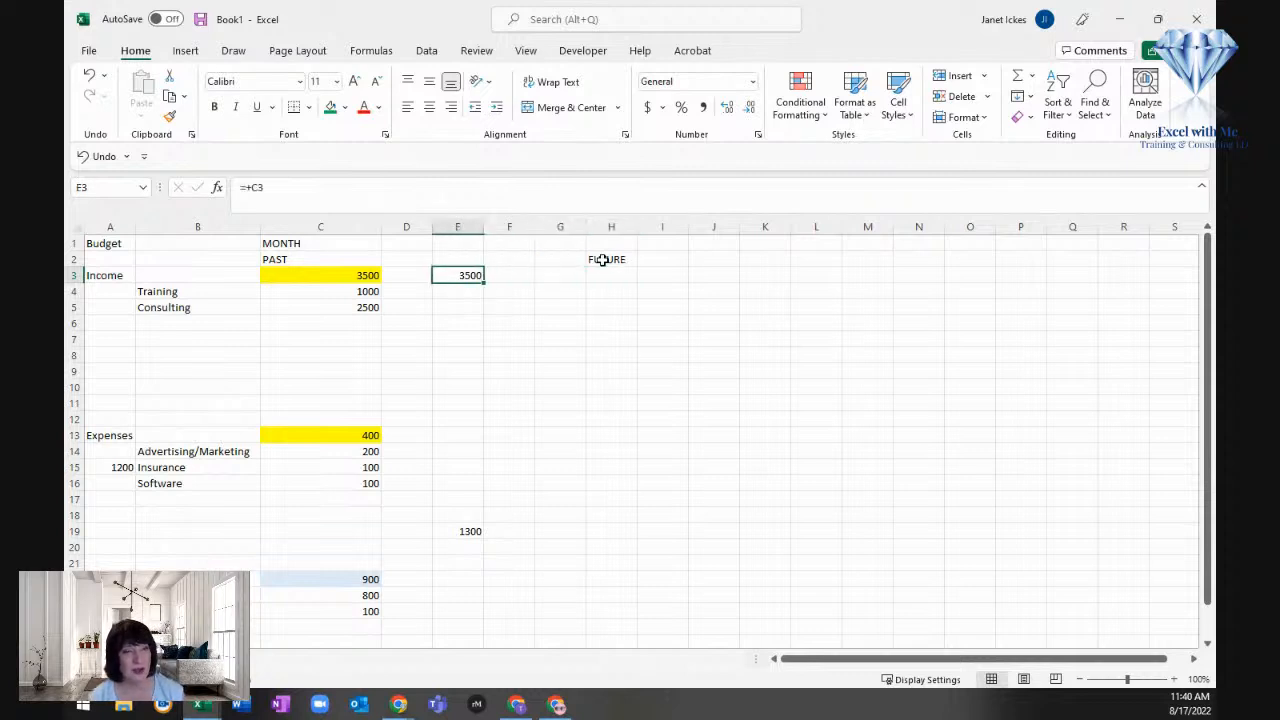
key(Left)
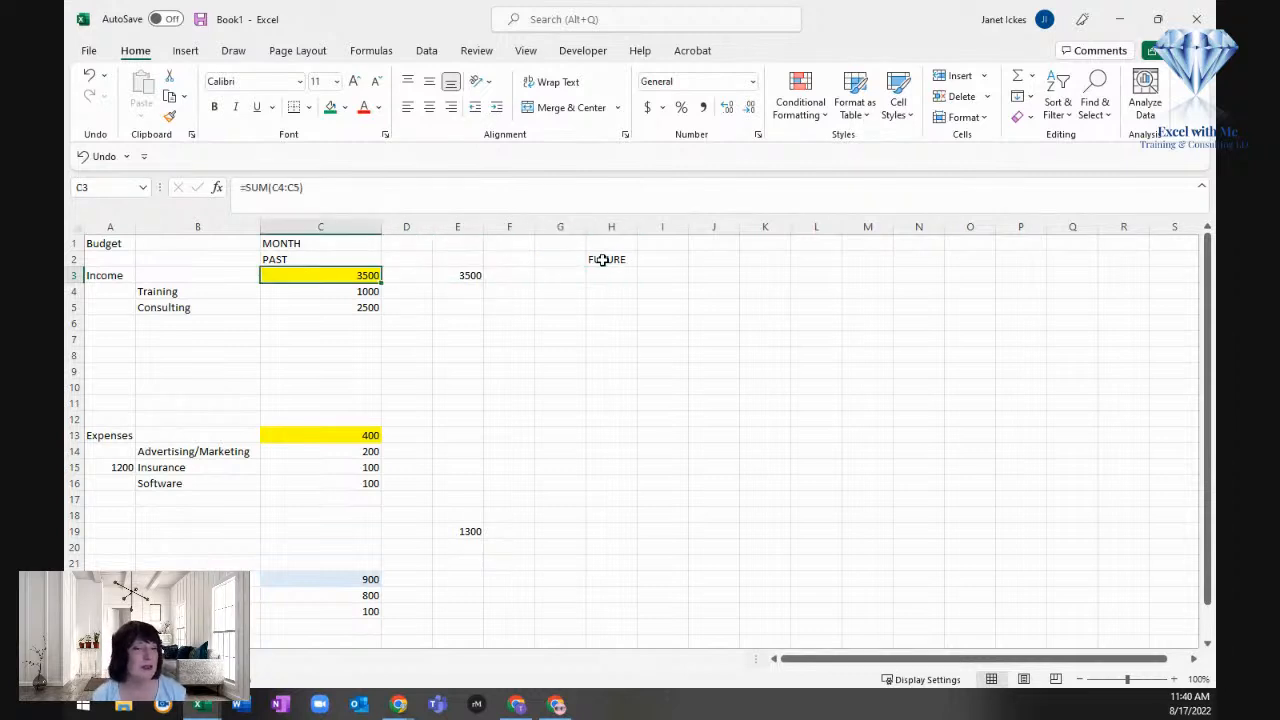
key(Right)
key(Right)
key(Right)
key(Right)
key(Right)
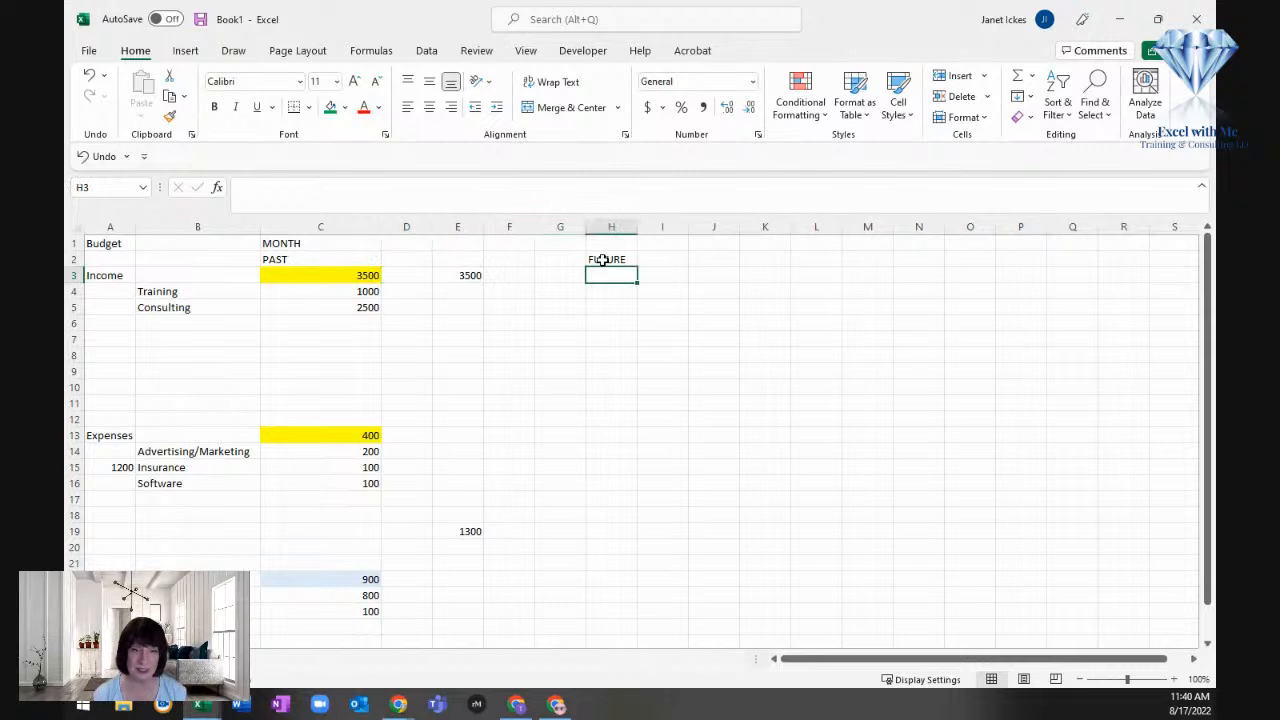
text(5000)
key(Return)
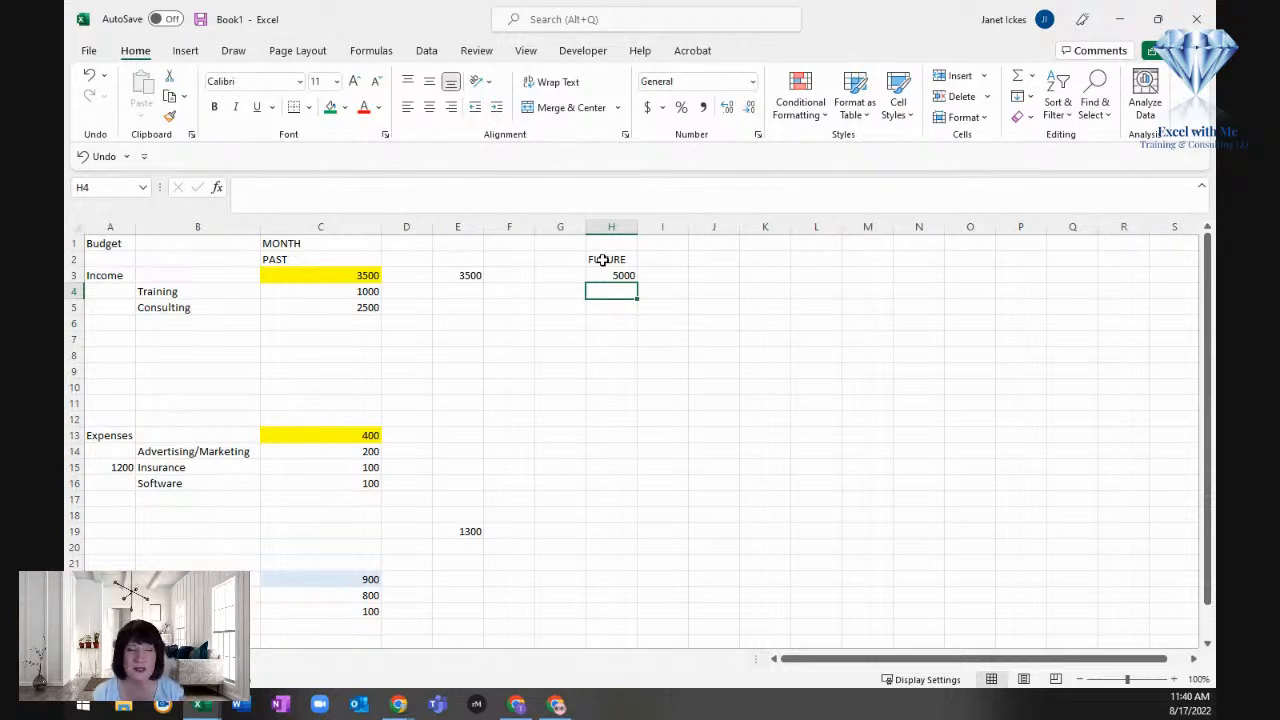
Step: Divide the future income amount in H3 by 12 in cell I3
key(Up)
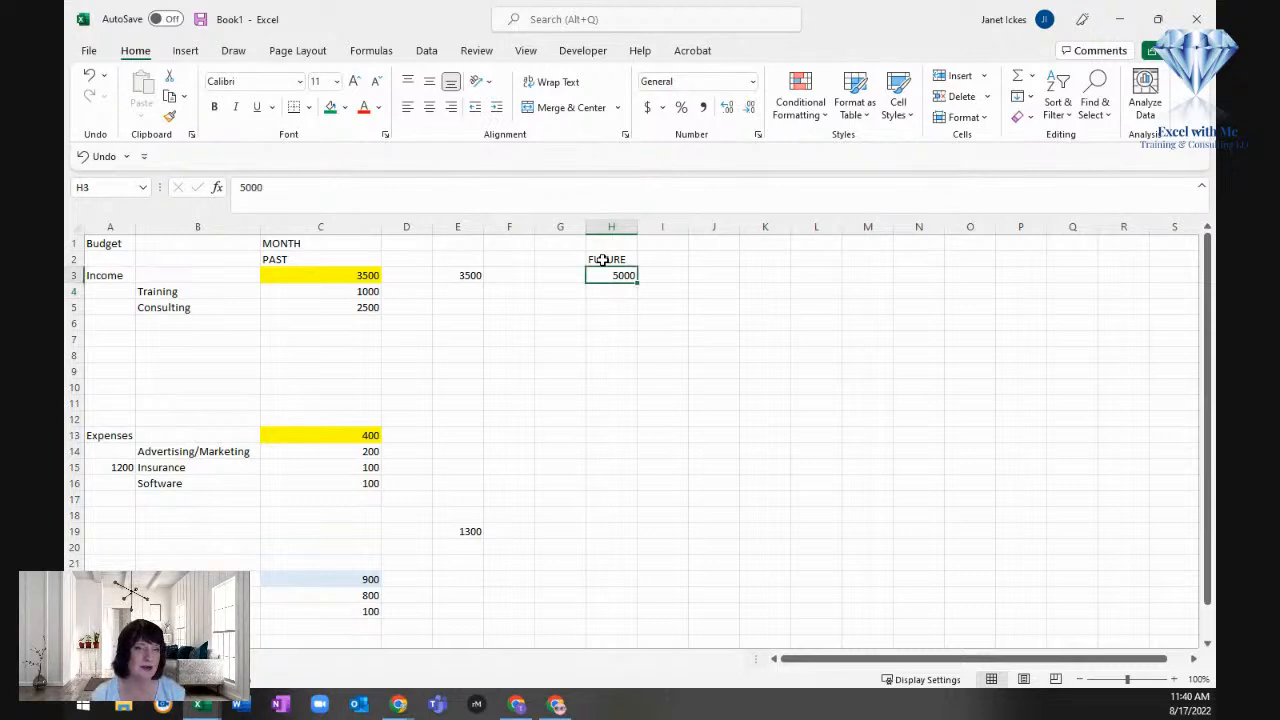
key(Right)
text(+)
click(609, 274)
text(/12)
key(Return)
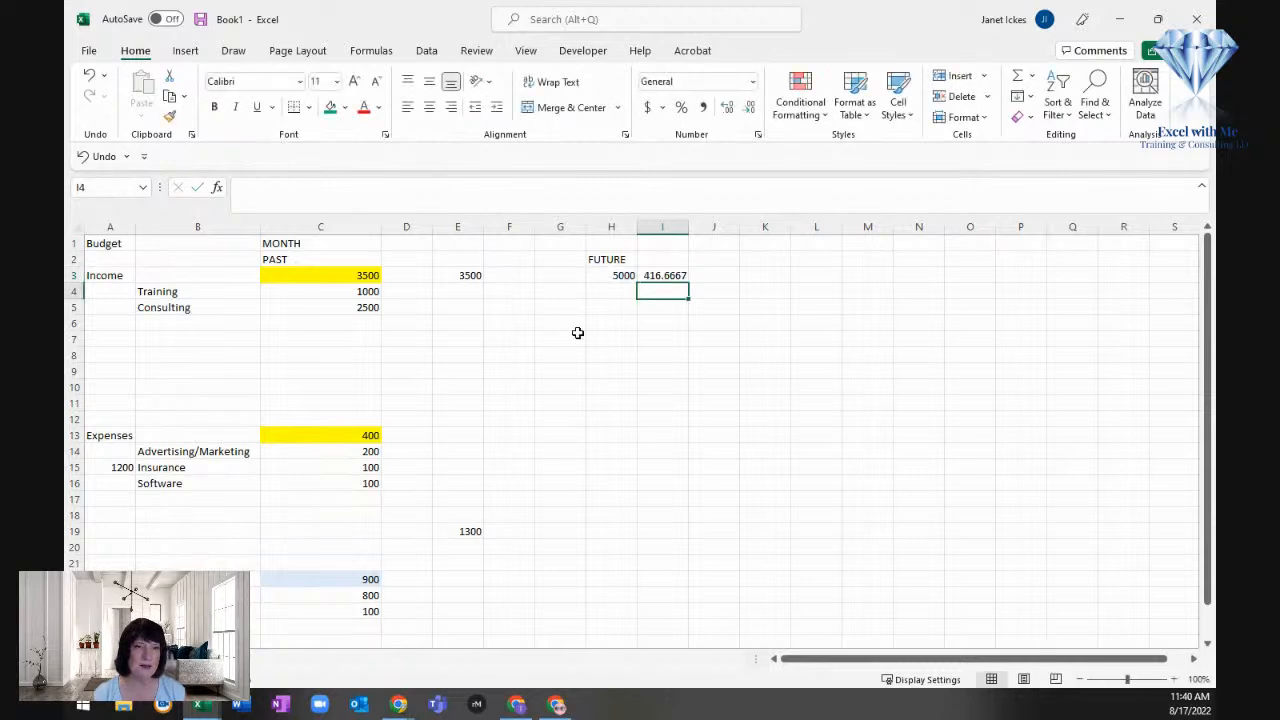
Step: Clear the division result in cell I3 and set the future income in H3 to 20000
key(Up)
key(Delete)
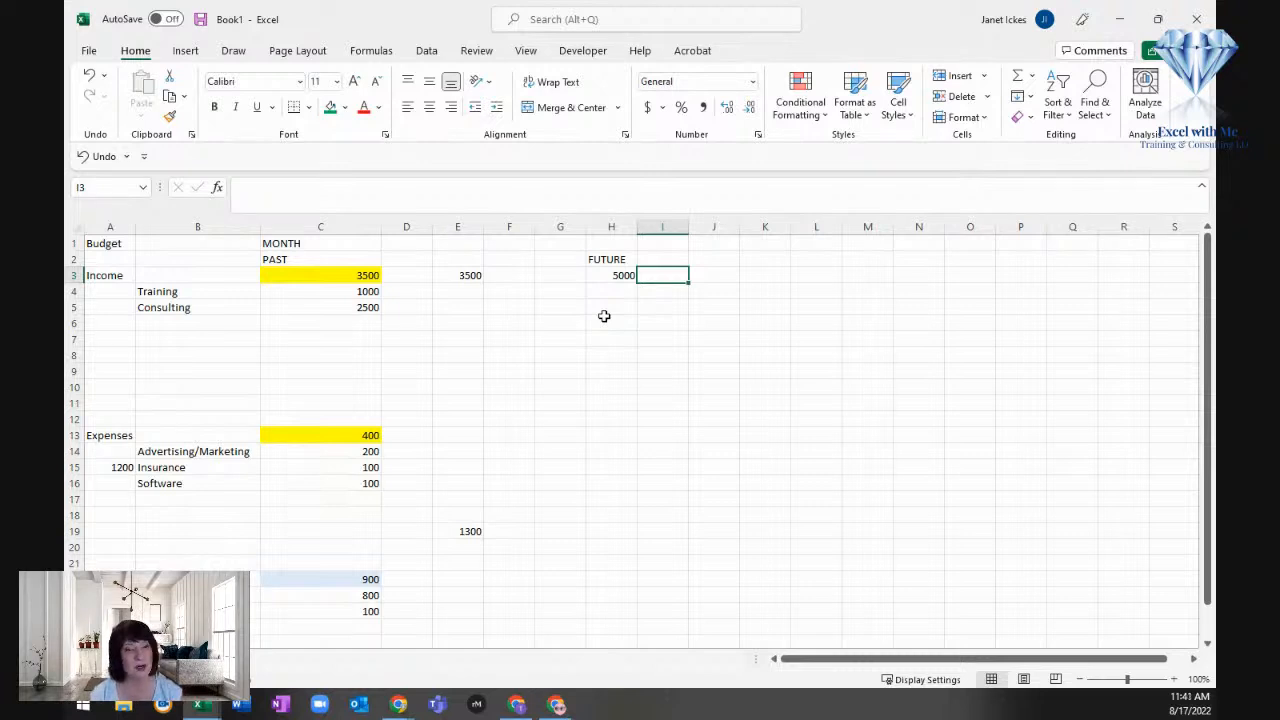
key(Left)
text(20000)
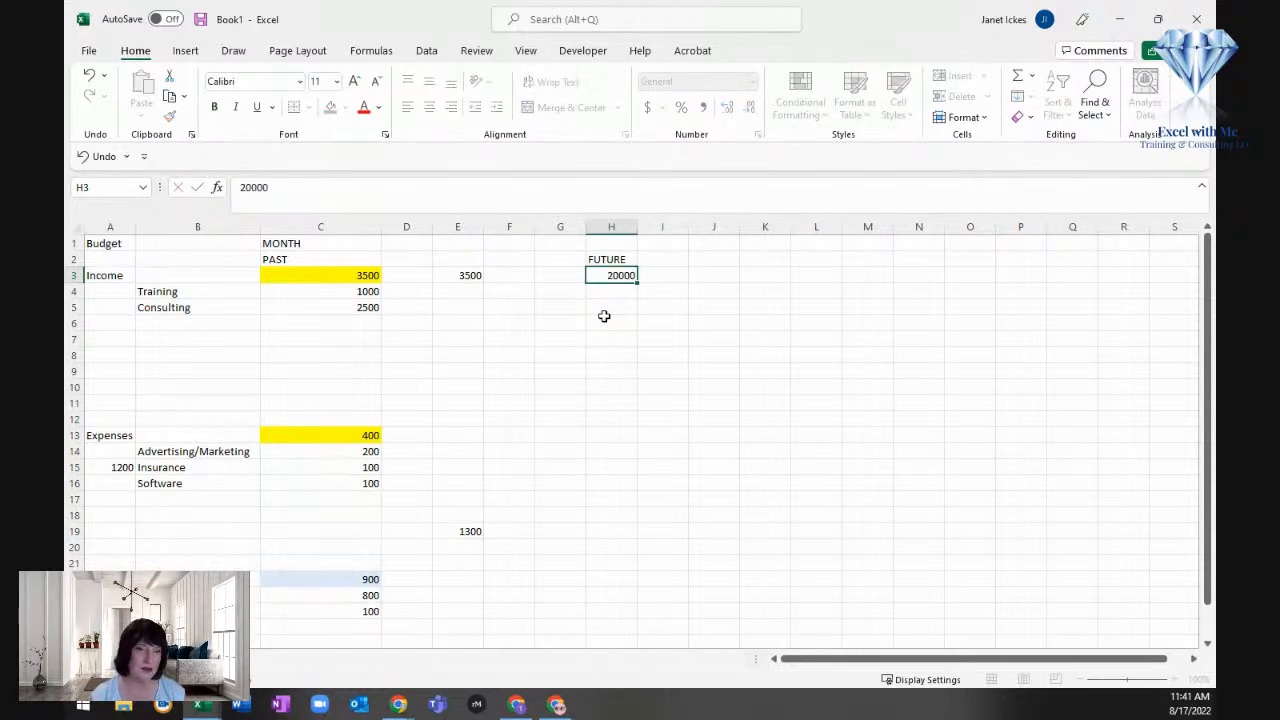
key(Return)
Step: Calculate the monthly share of the future income in I3 by dividing H3 by 12
key(Up)
key(Right)
text(+)
key(Left)
text(/12)
key(Return)
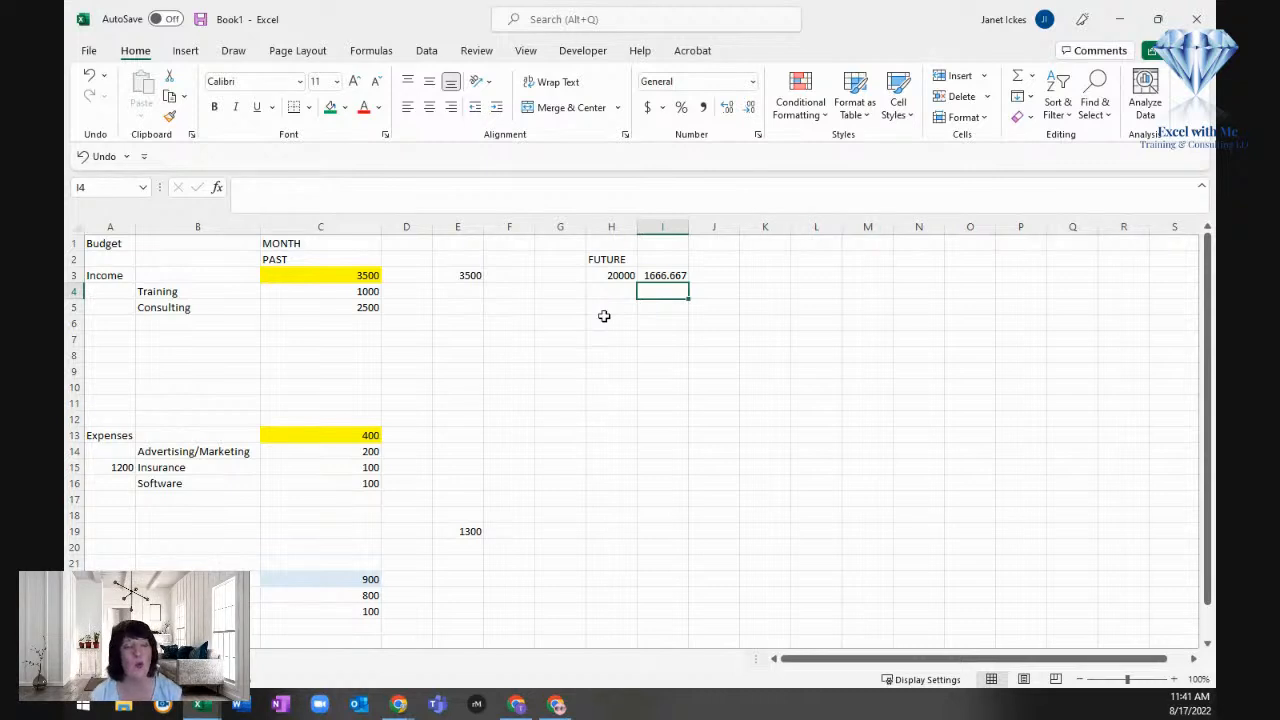
Step: Clear the calculation in cell I3 and set the future income in H3 to 4000
key(Up)
key(Delete)
key(Left)
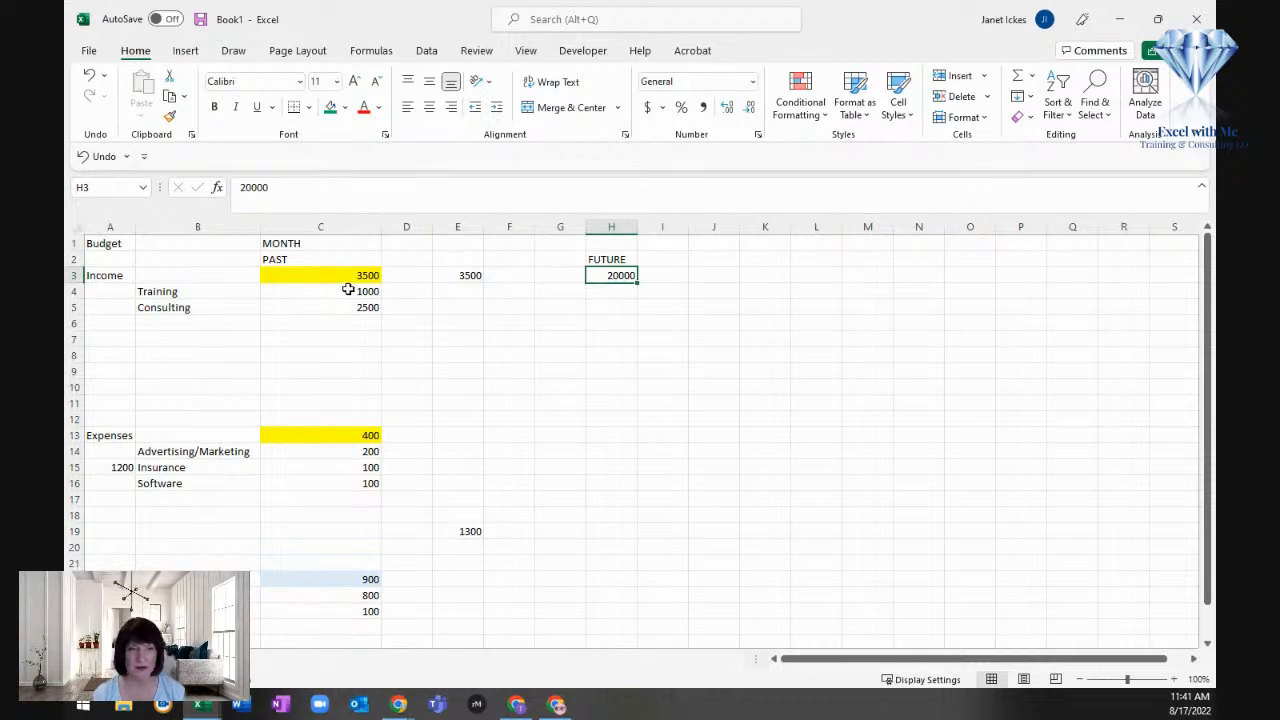
text(5000)
key(Return)
key(Up)
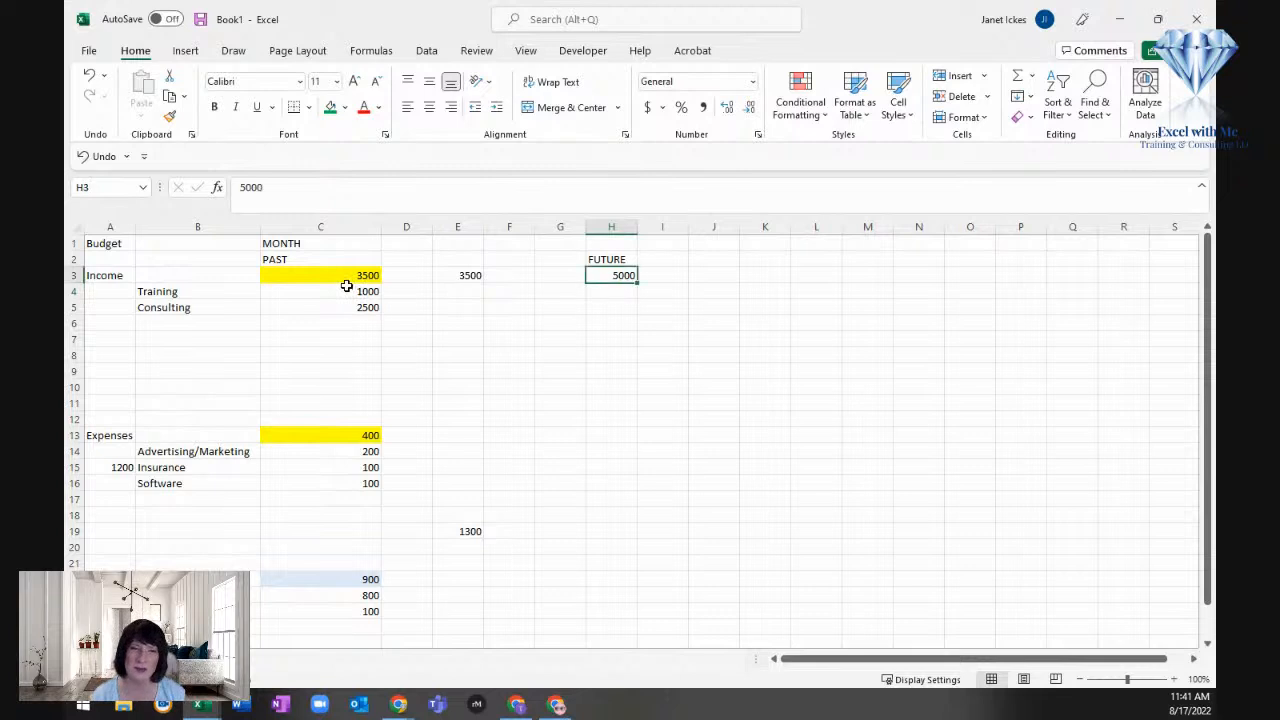
text(4000)
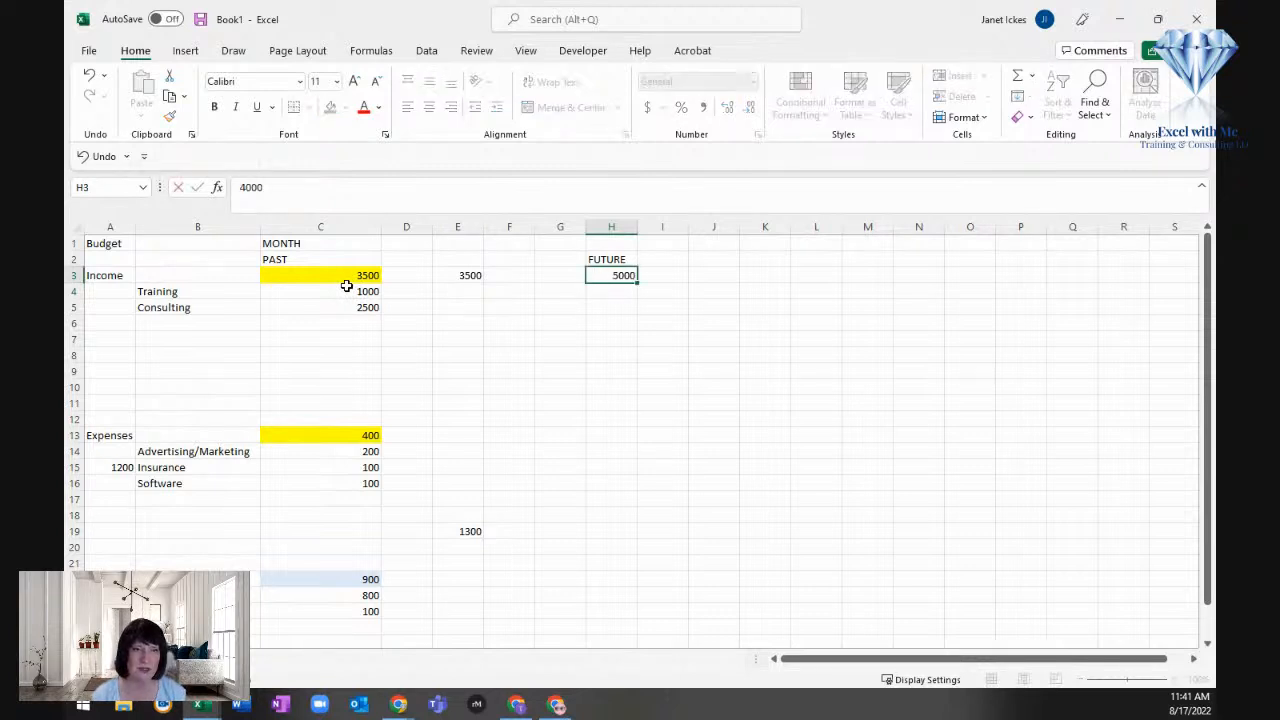
key(Return)
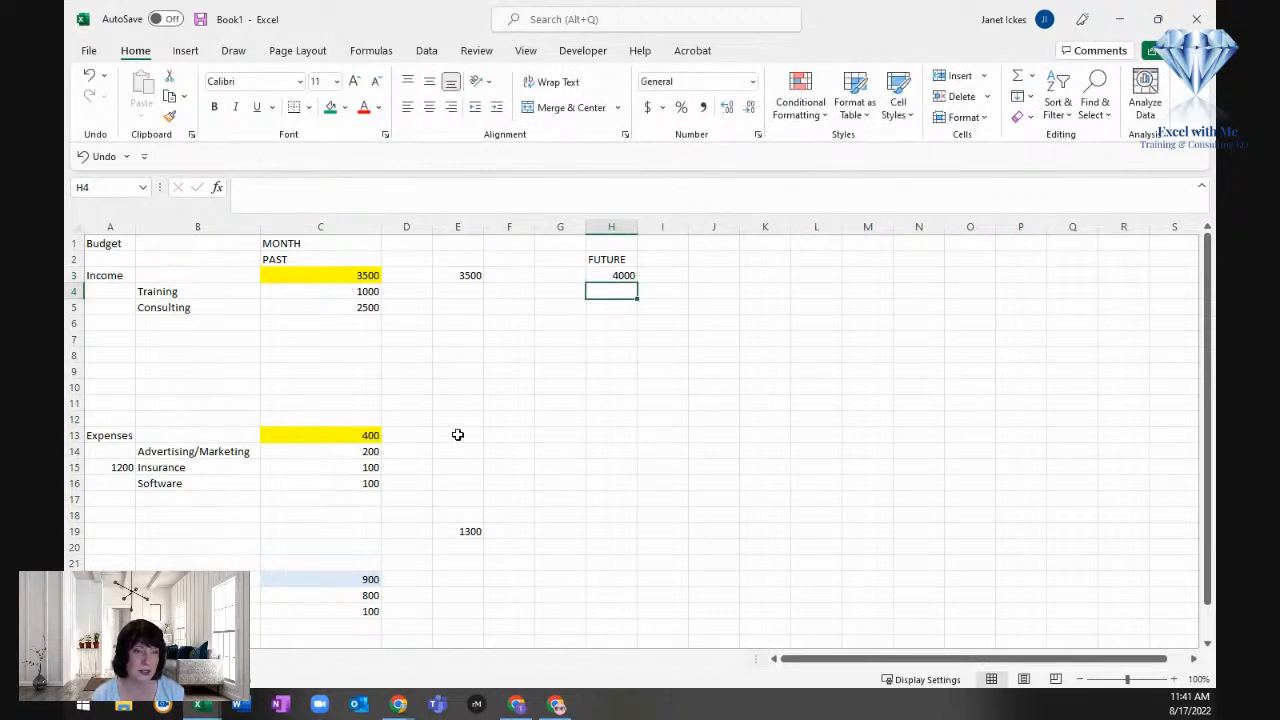
Step: Reference the past advertising, insurance and software amounts from C14:C16 in the FUTURE column cells H14:H16
click(606, 438)
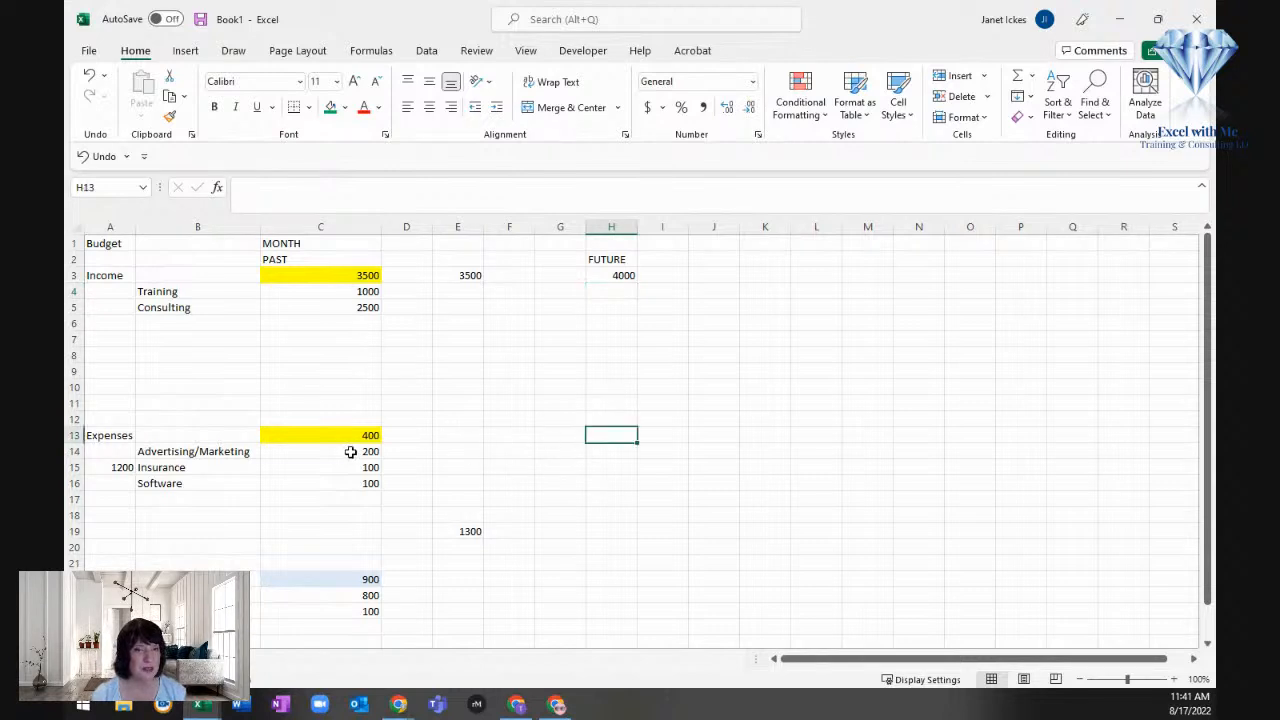
key(Down)
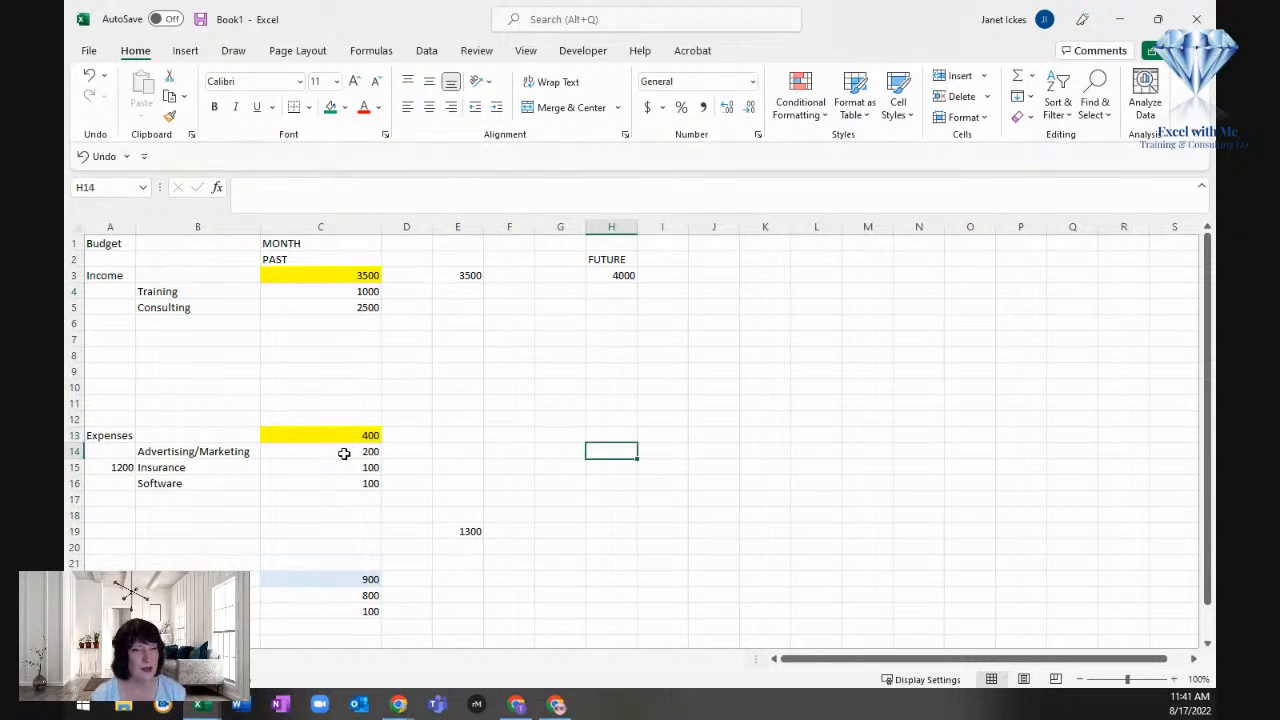
text(+)
click(350, 451)
key(Return)
text(+)
click(331, 467)
key(Return)
click(333, 485)
click(620, 483)
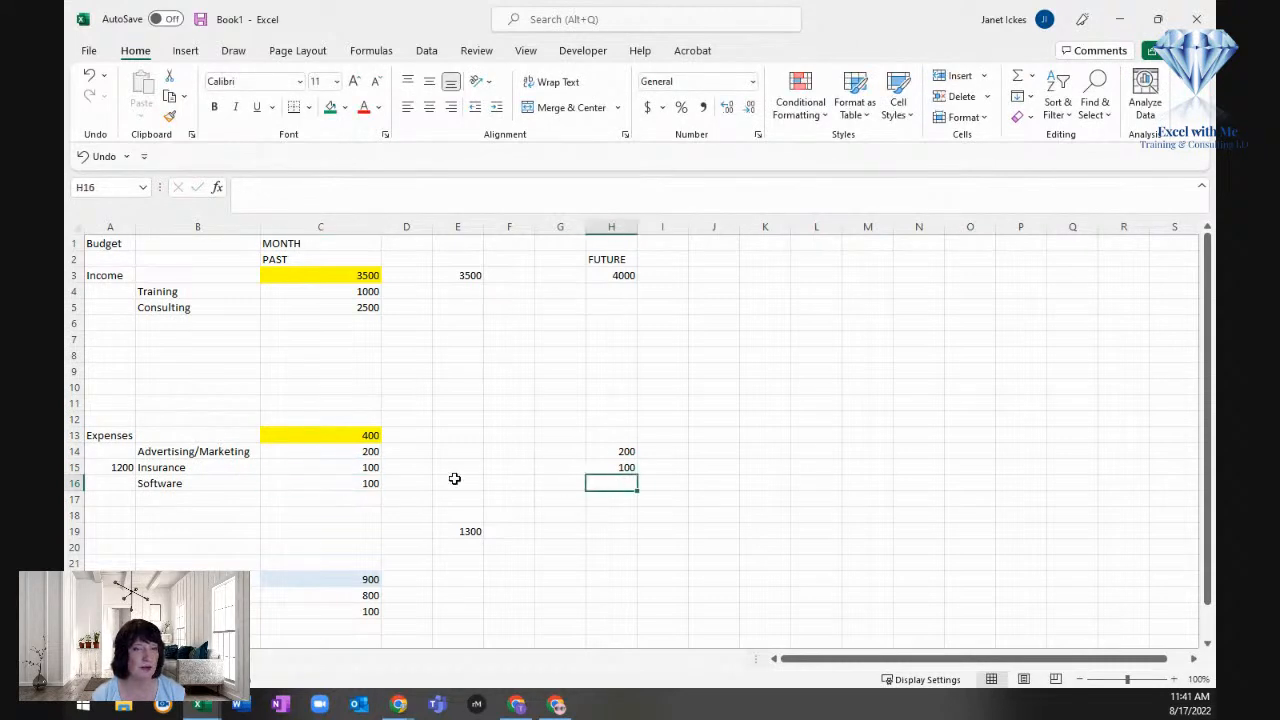
text(+)
click(347, 483)
key(Return)
Step: Copy the income-minus-expenses formula from E28 to H28 in the FUTURE column
scroll(409, 480, down, 1)
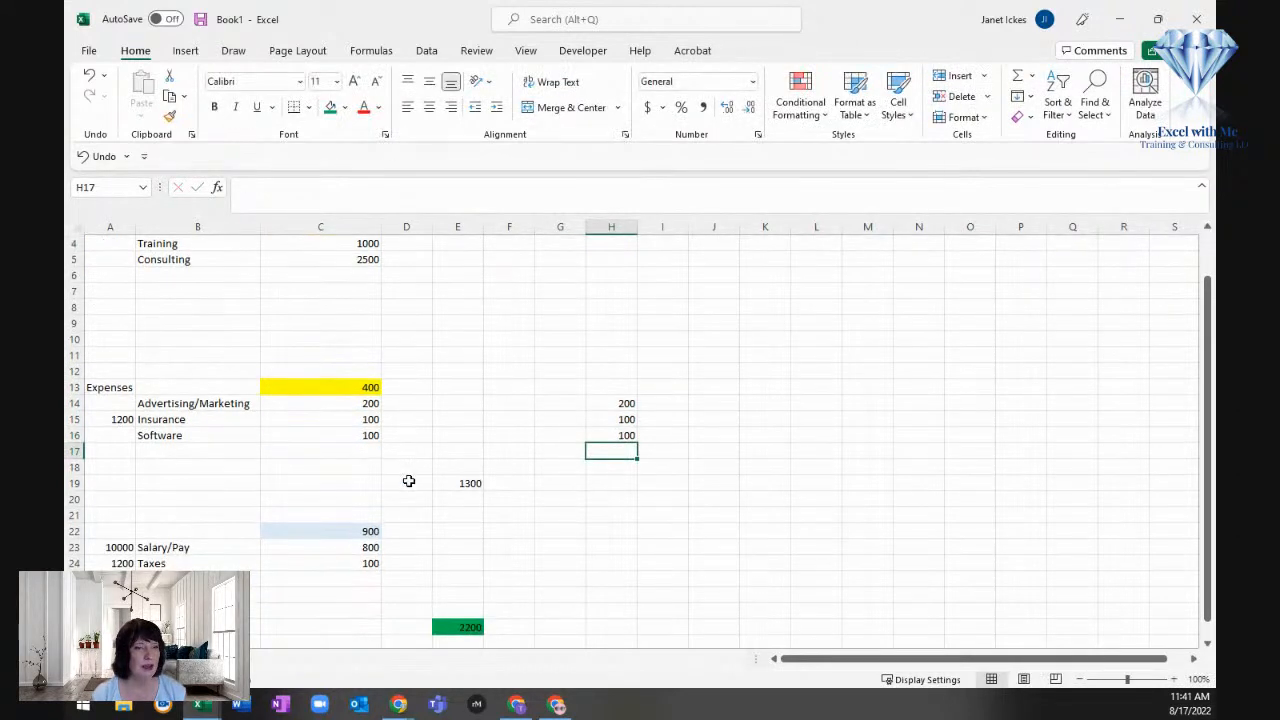
click(315, 468)
scroll(315, 465, down, 2)
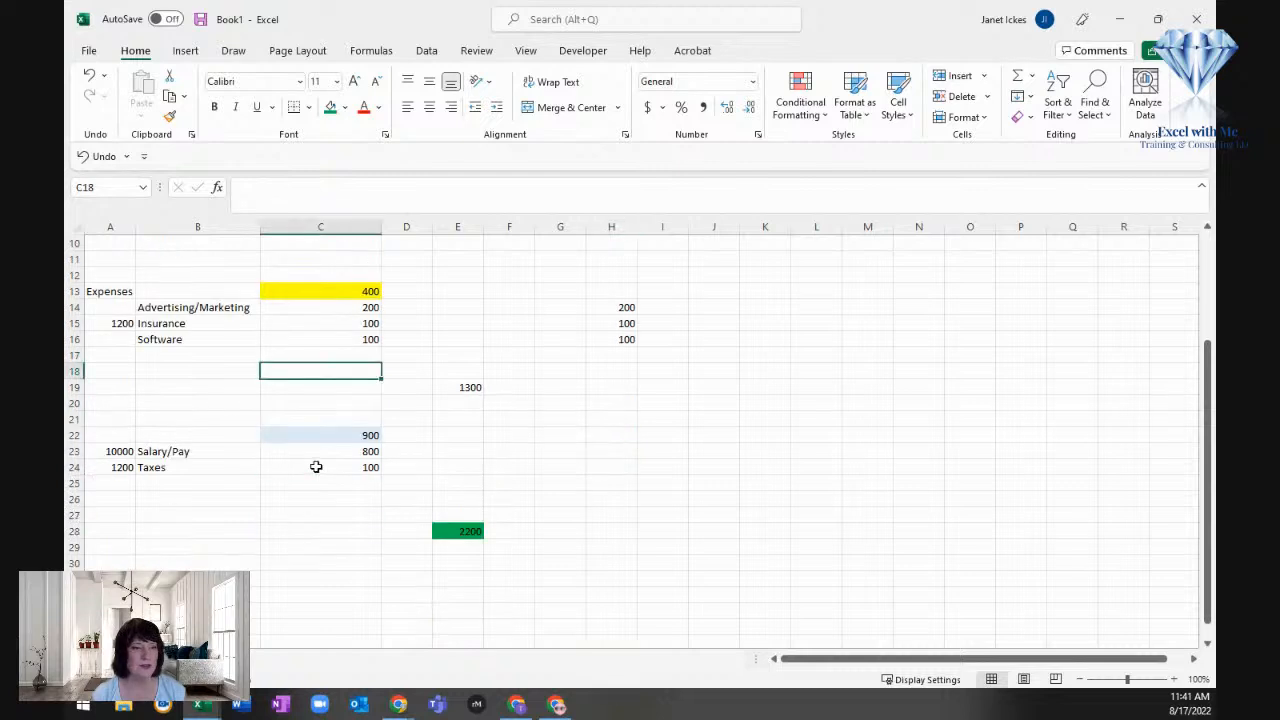
click(530, 454)
click(605, 448)
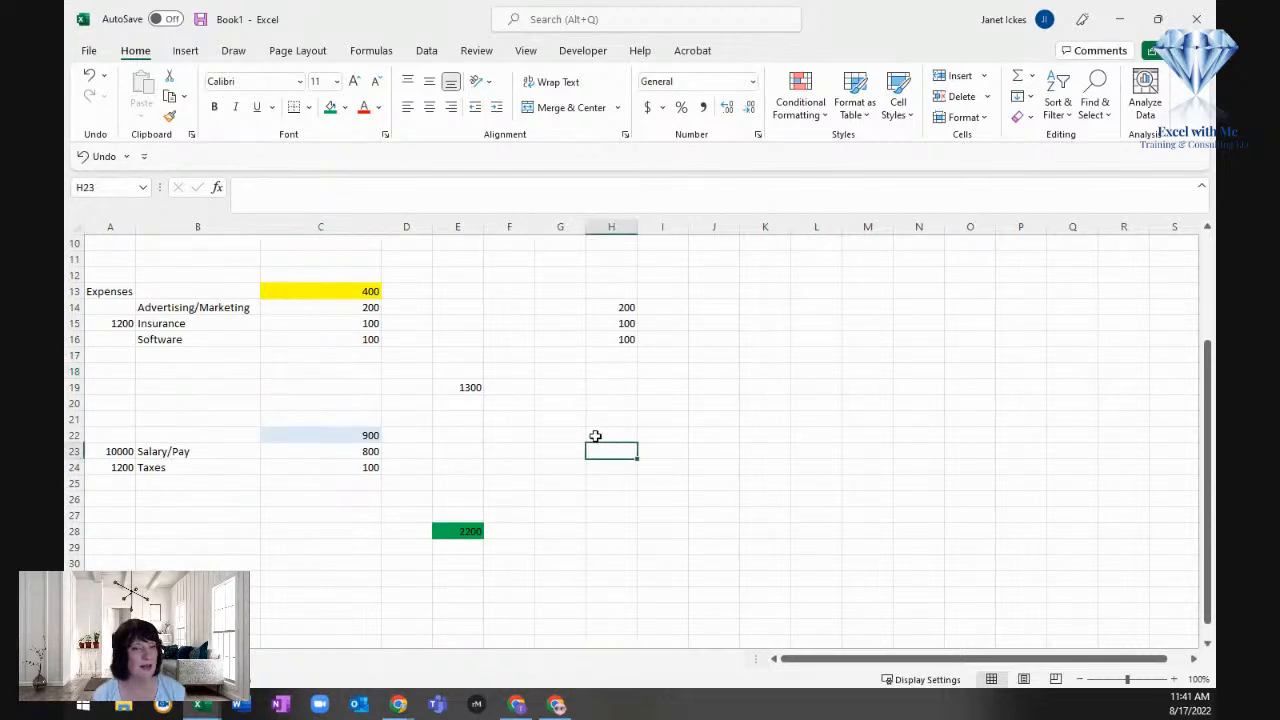
click(447, 531)
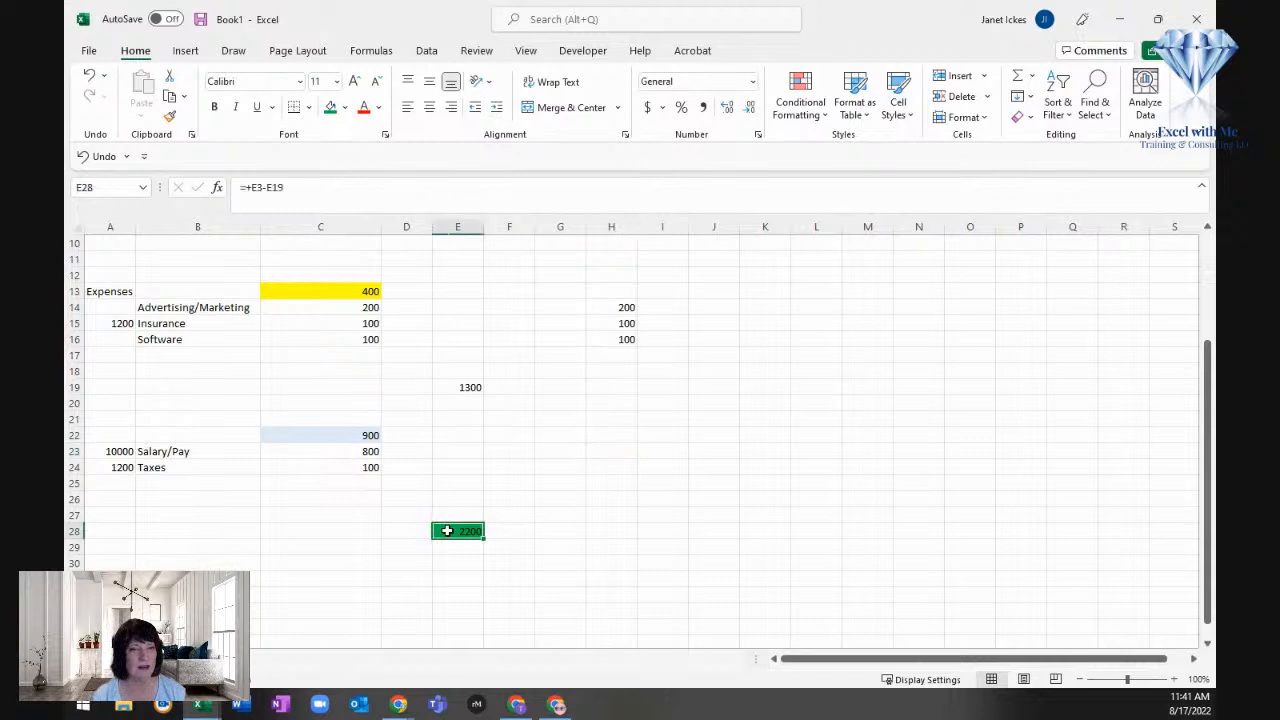
key(ctrl+c)
key(Right)
key(Right)
key(Right)
key(ctrl+v)
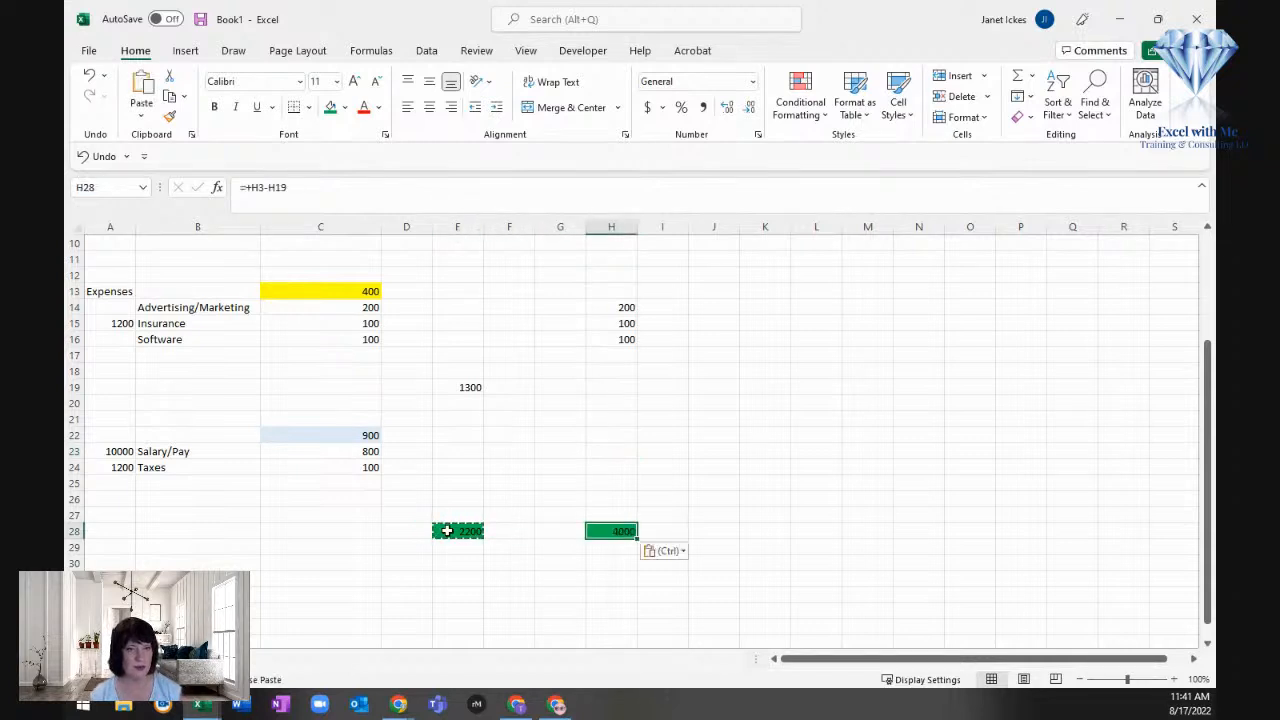
Step: Enter future Salary/Pay of 1000 in H23 and future Taxes of 150 in H24
click(618, 433)
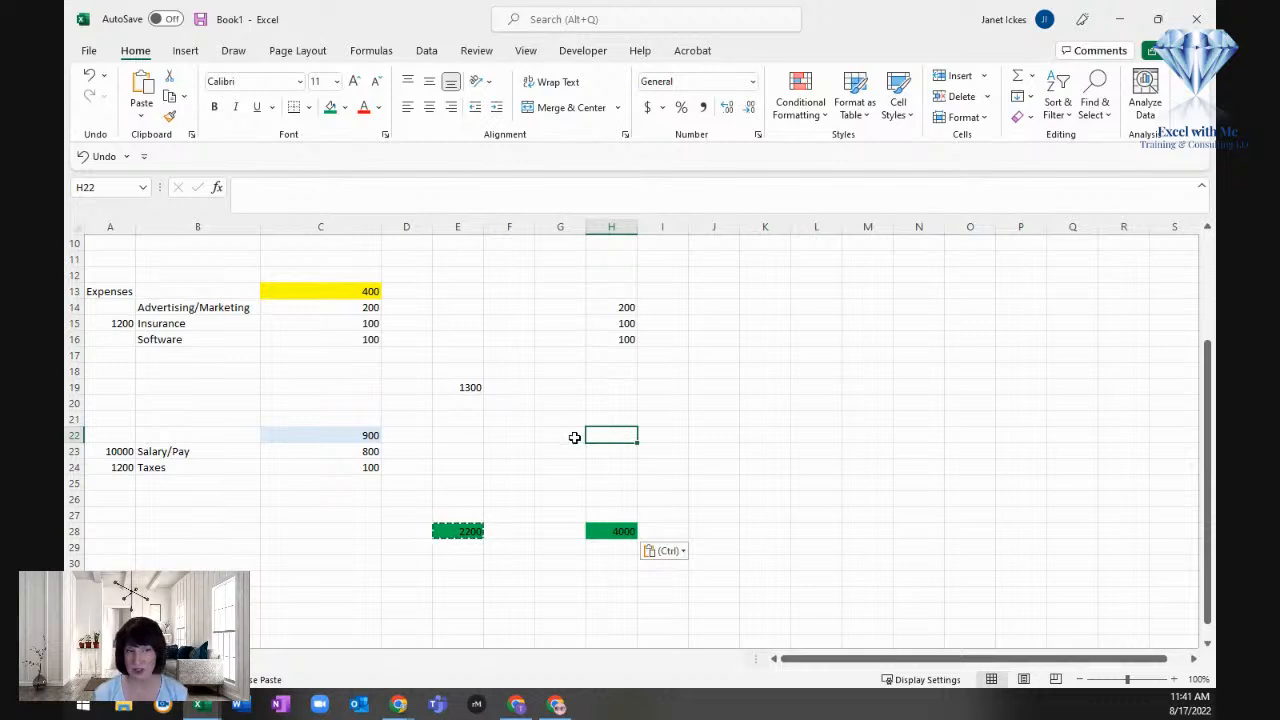
key(Down)
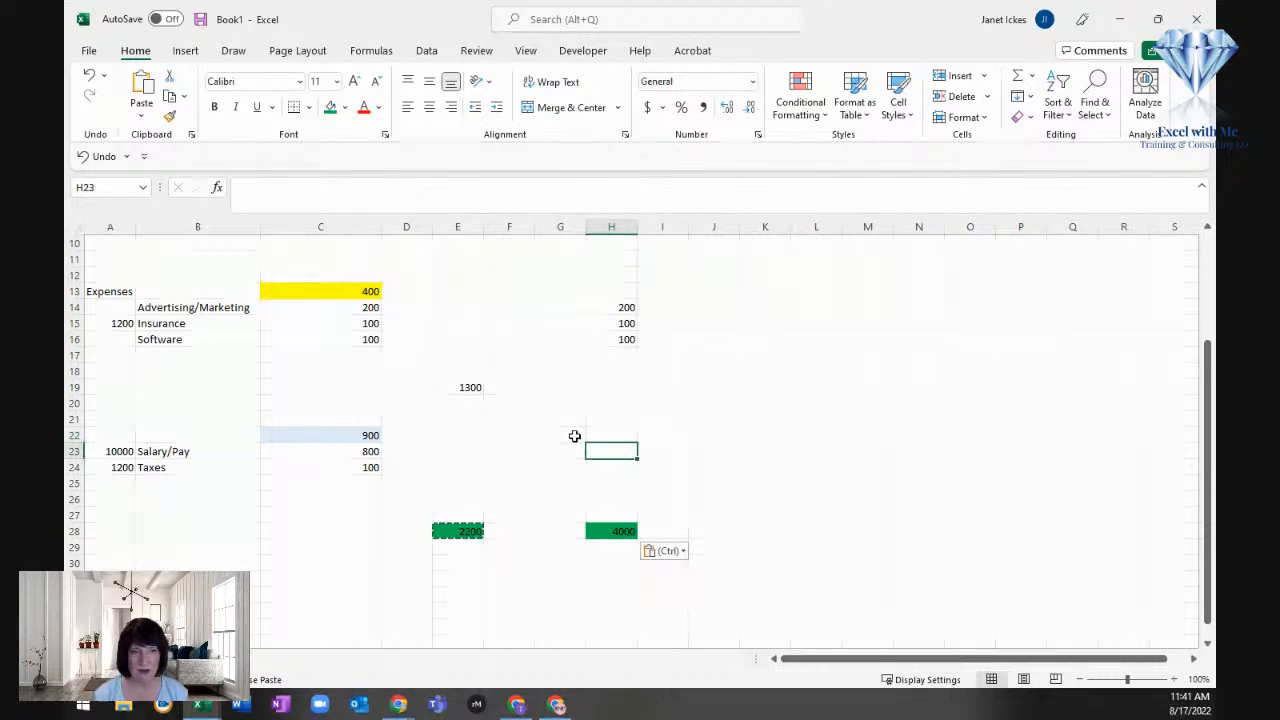
text(1000)
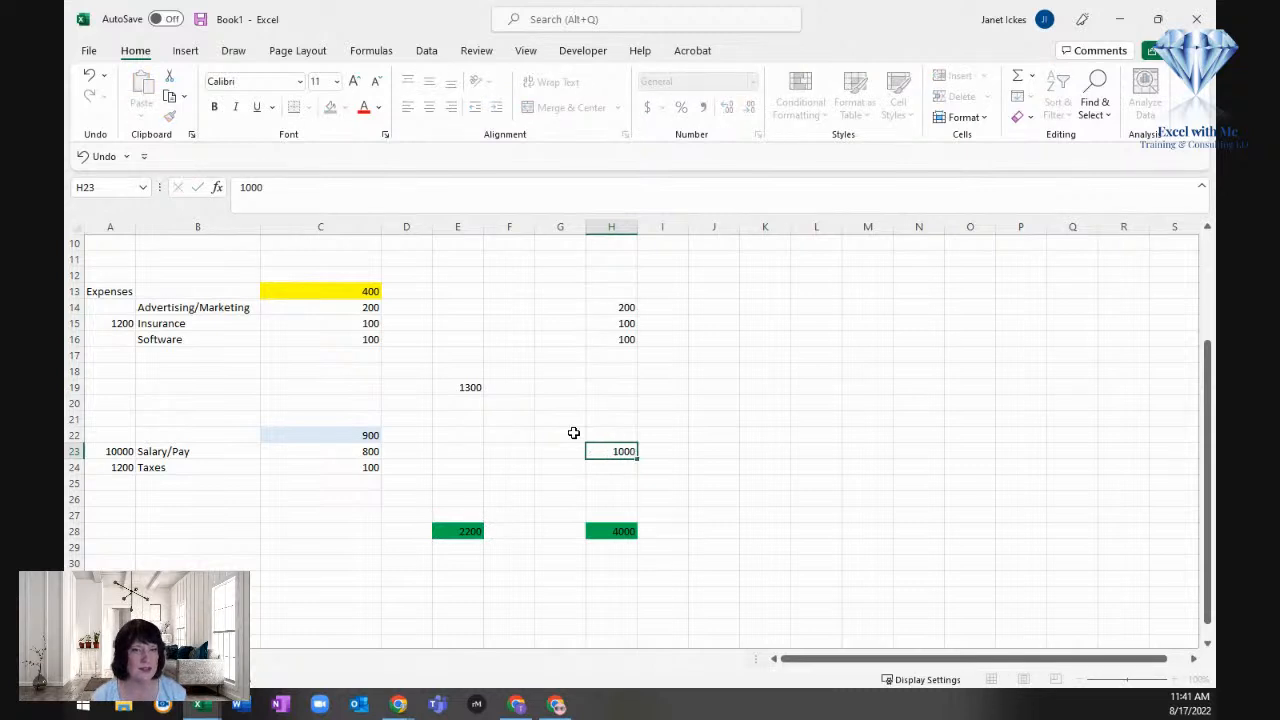
key(Return)
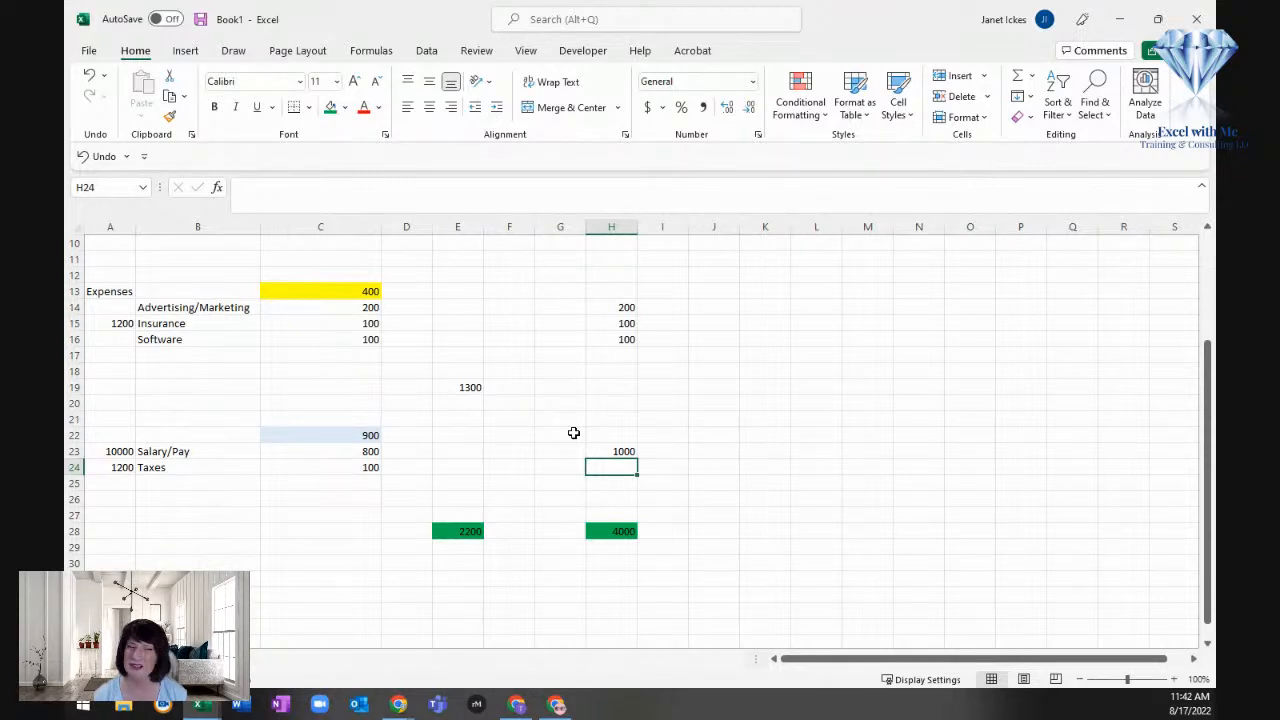
text(150)
key(Return)
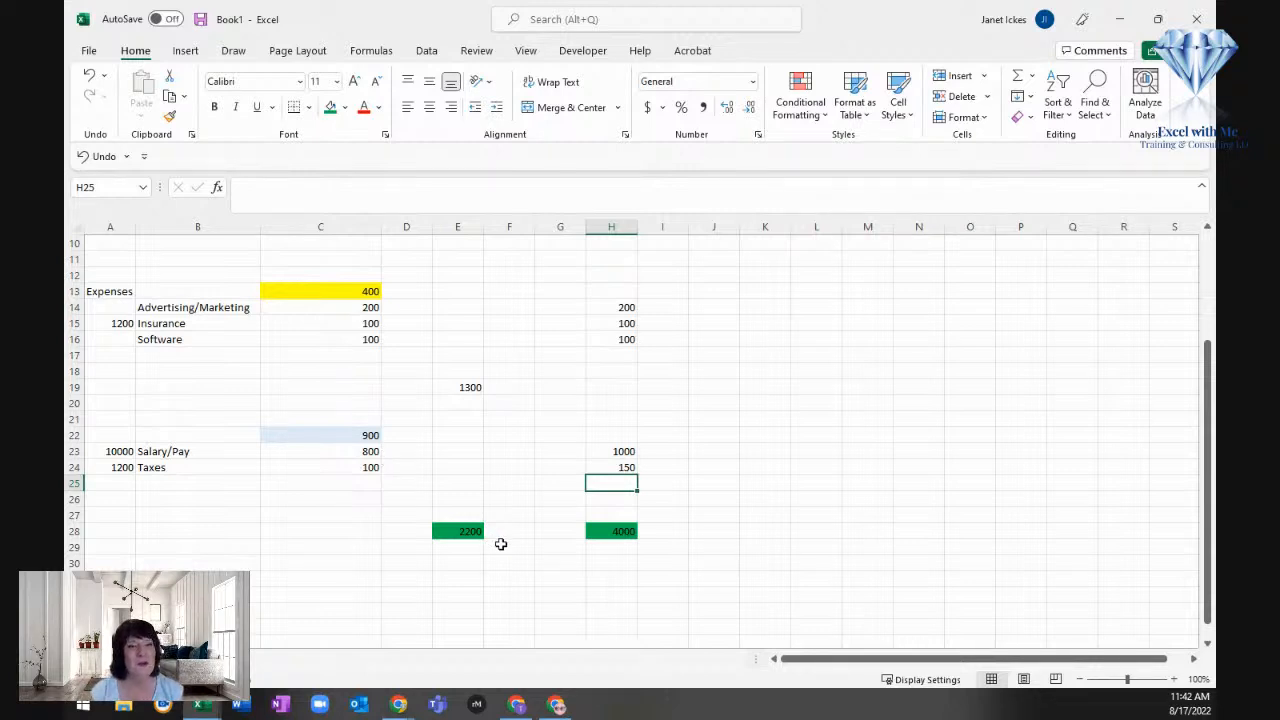
Step: Replace the formula in H28 with =H3-(SUM(H13:H25)) to subtract all future expenses from the future income
click(608, 534)
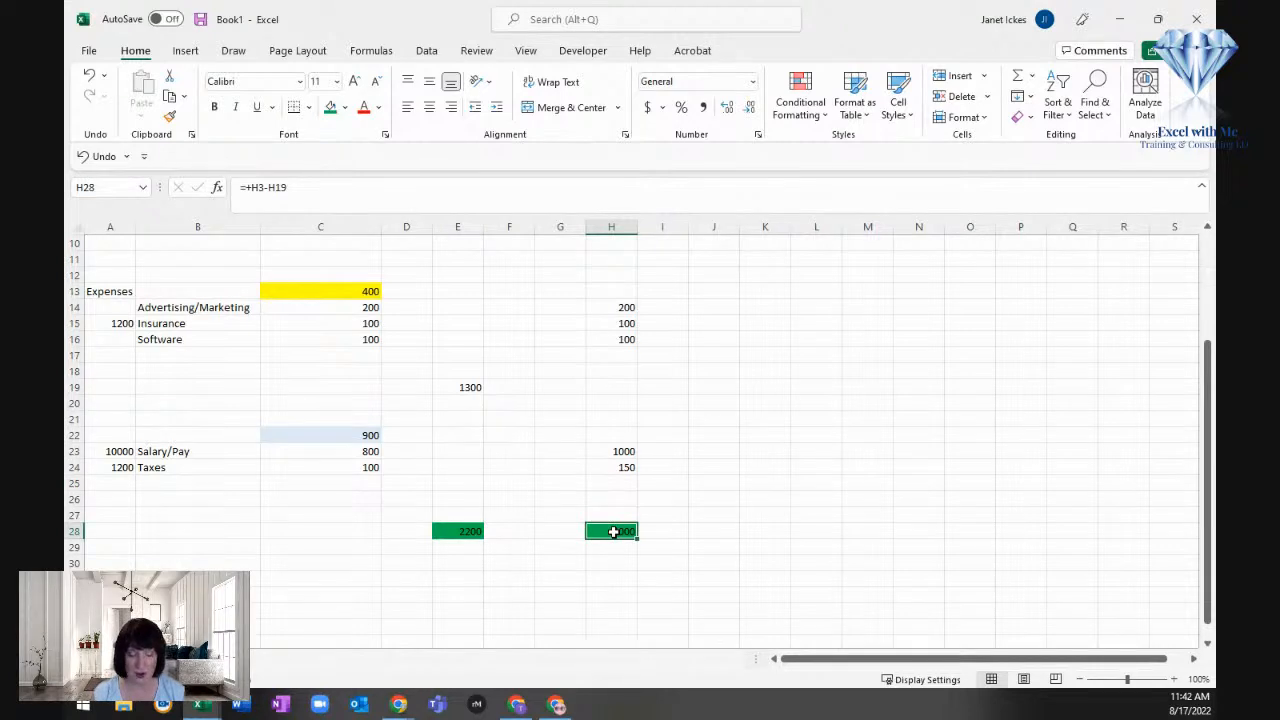
text(=)
scroll(613, 532, up, 3)
click(613, 275)
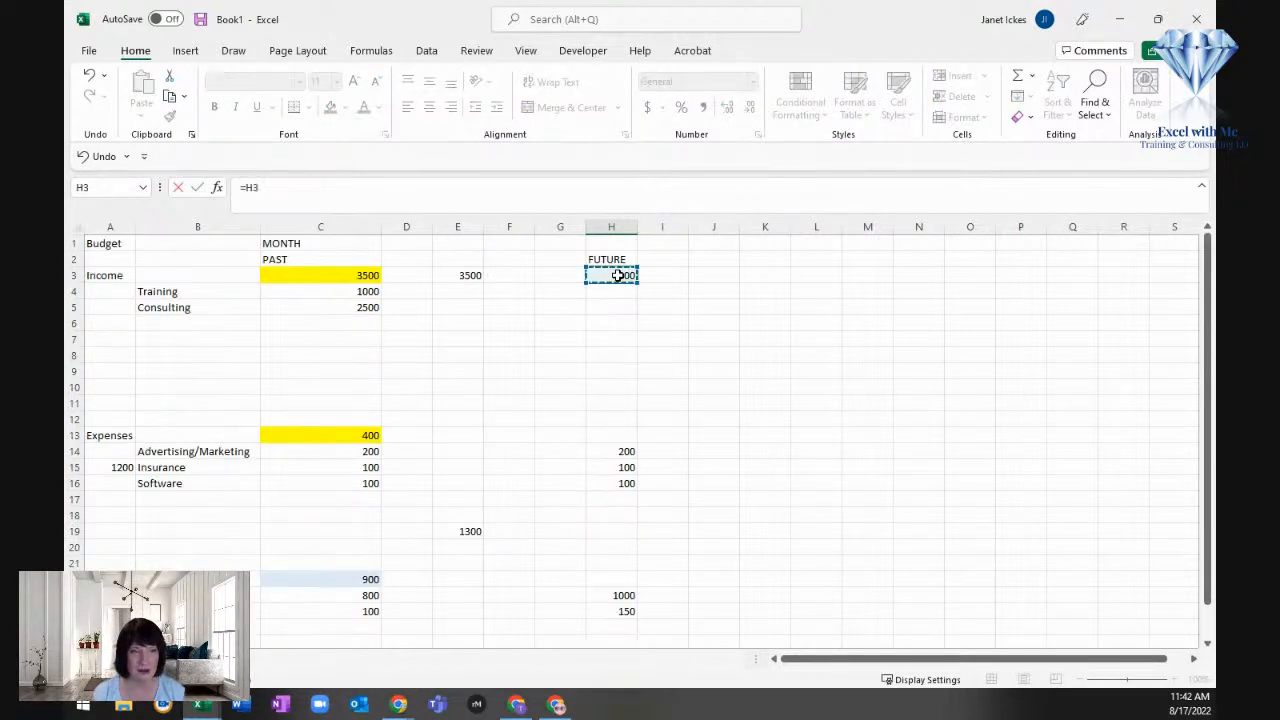
text(-(sume)
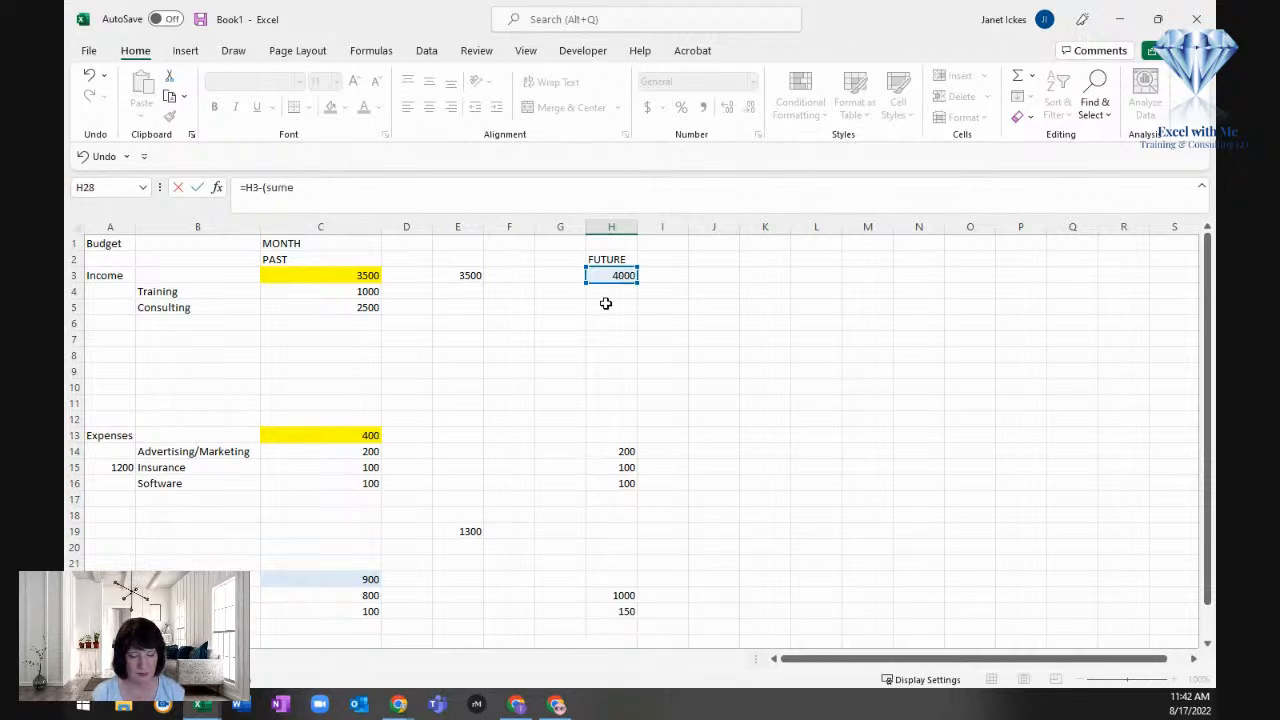
key(BackSpace)
text(()
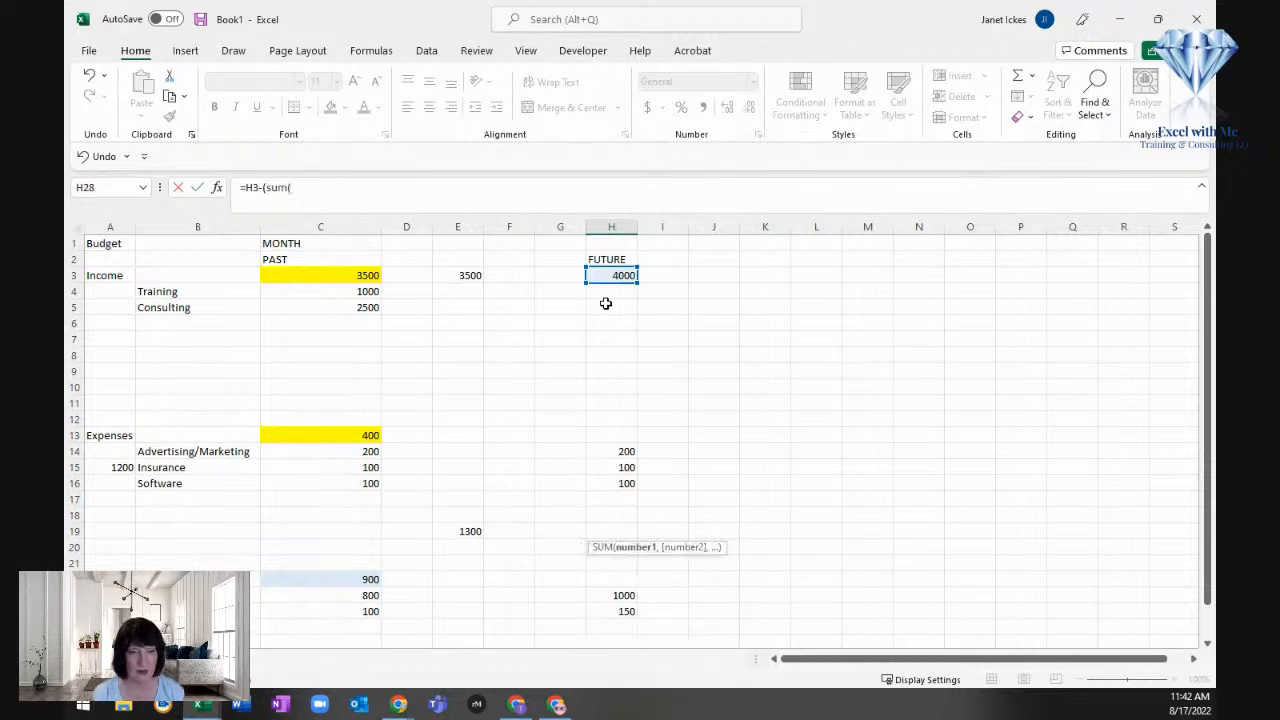
drag(626, 440, 606, 565)
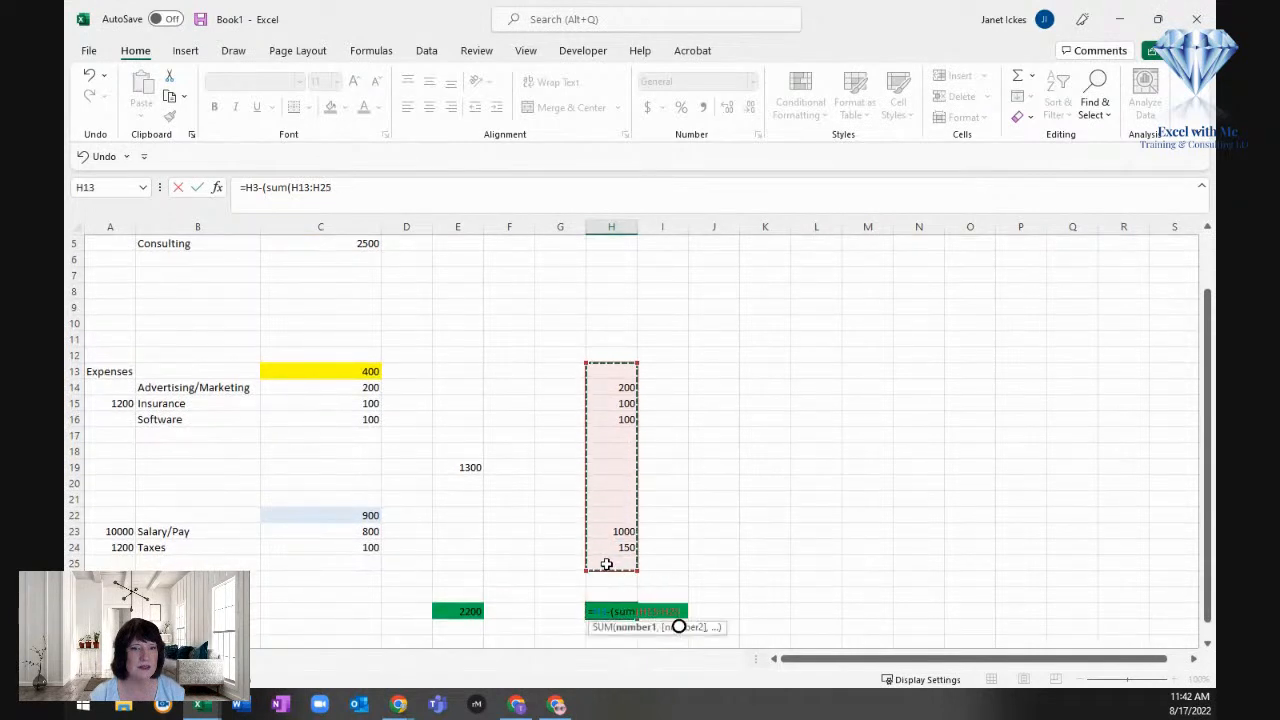
key(Return)
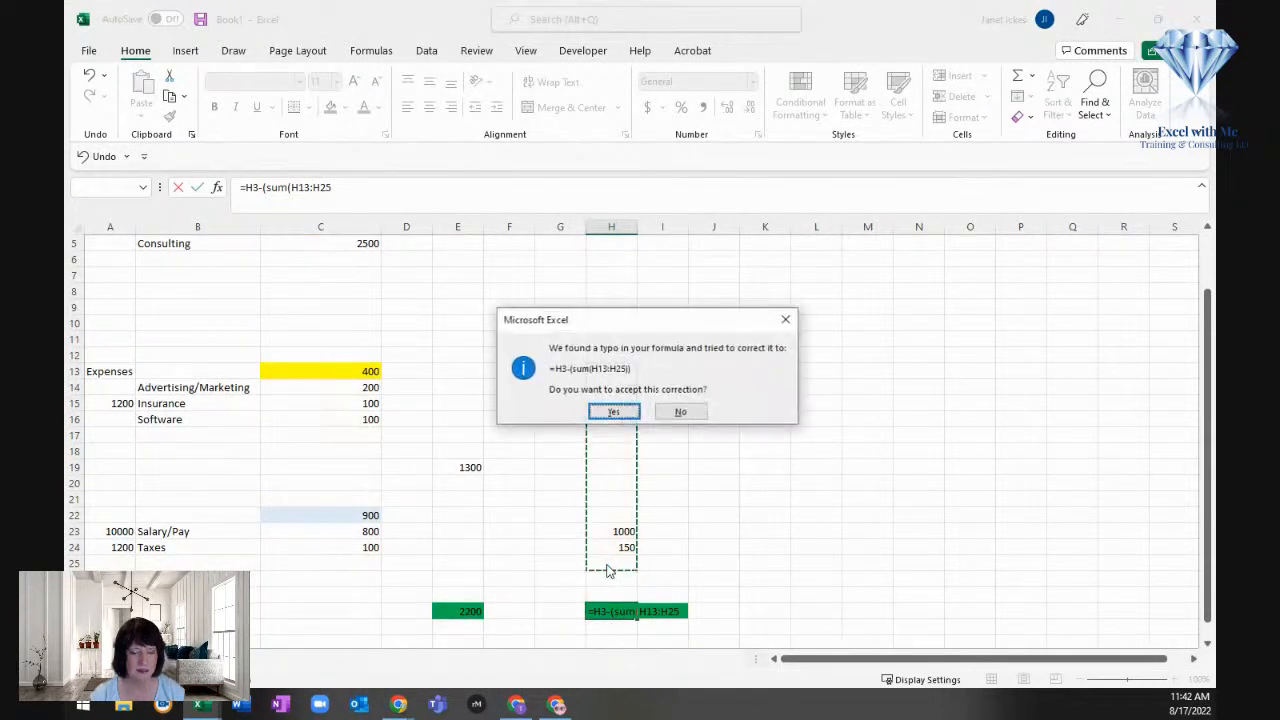
click(612, 412)
key(Up)
Step: Fill the remaining-amount cells E28:H28 with a light orange theme color
drag(449, 611, 608, 610)
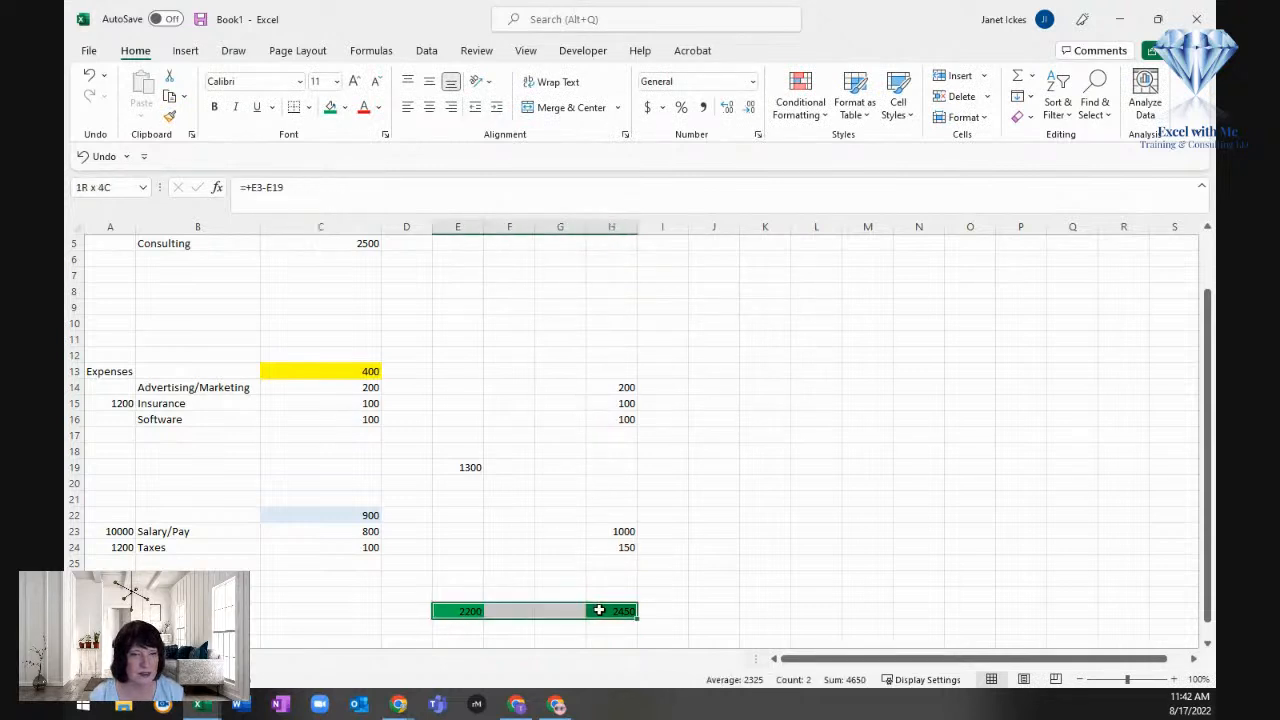
click(345, 108)
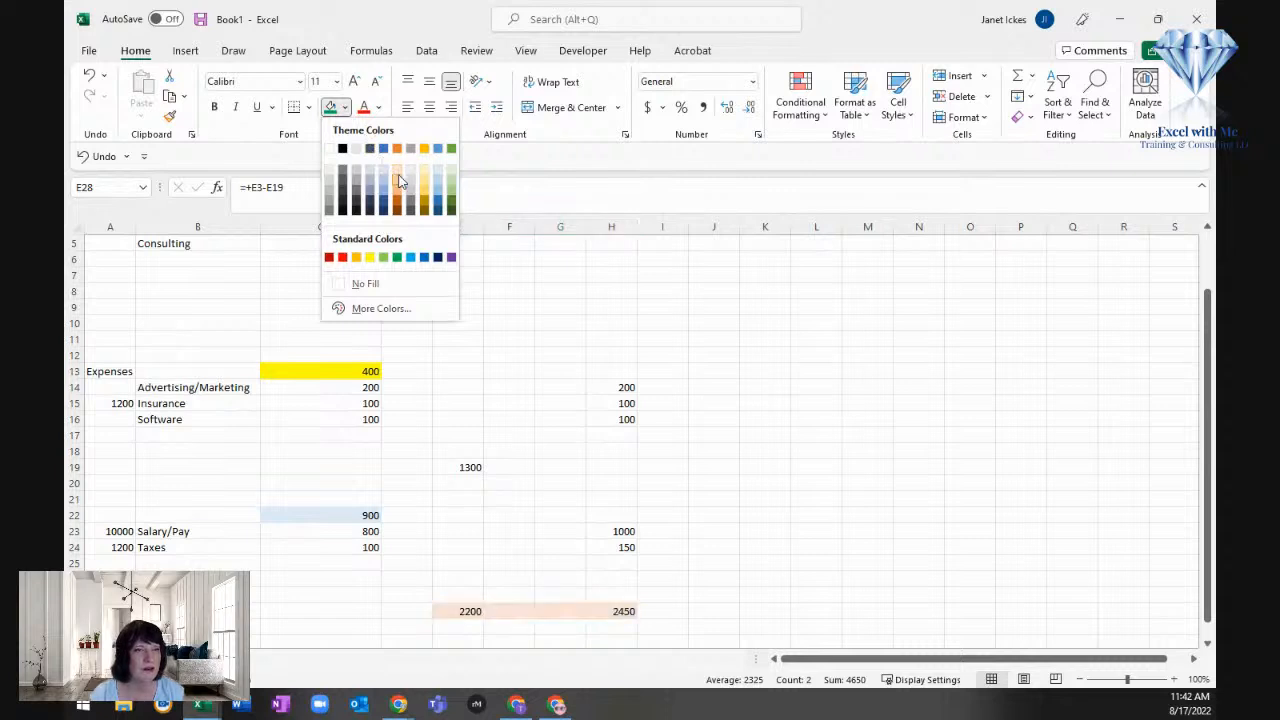
click(399, 180)
click(491, 400)
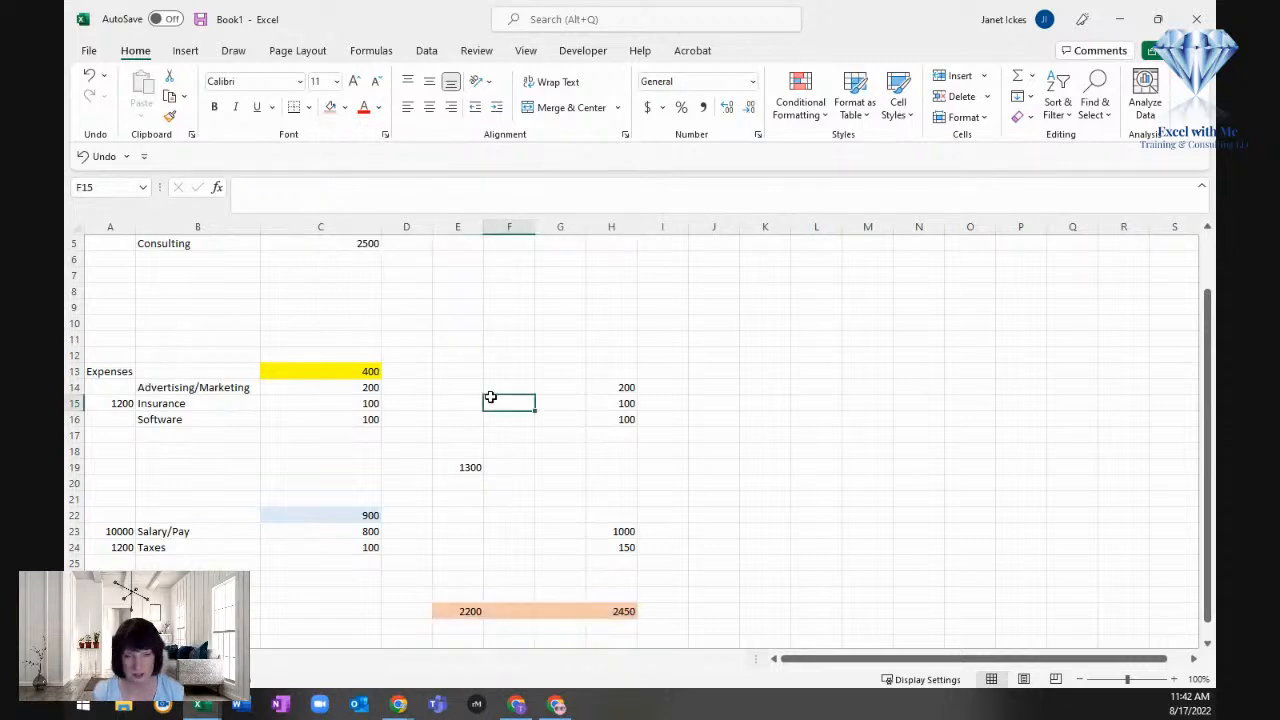
Step: Add a Travel expense label in B17 with a future amount of 100 in H17
click(600, 529)
key(Up)
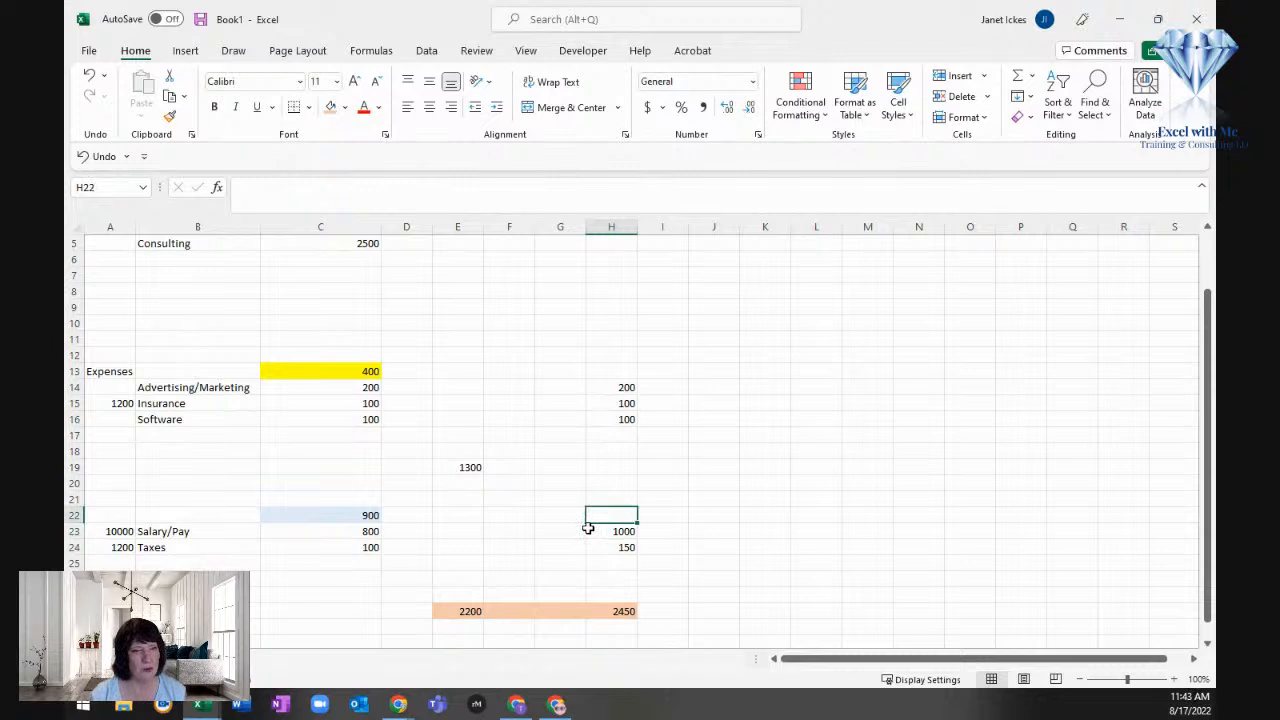
click(224, 432)
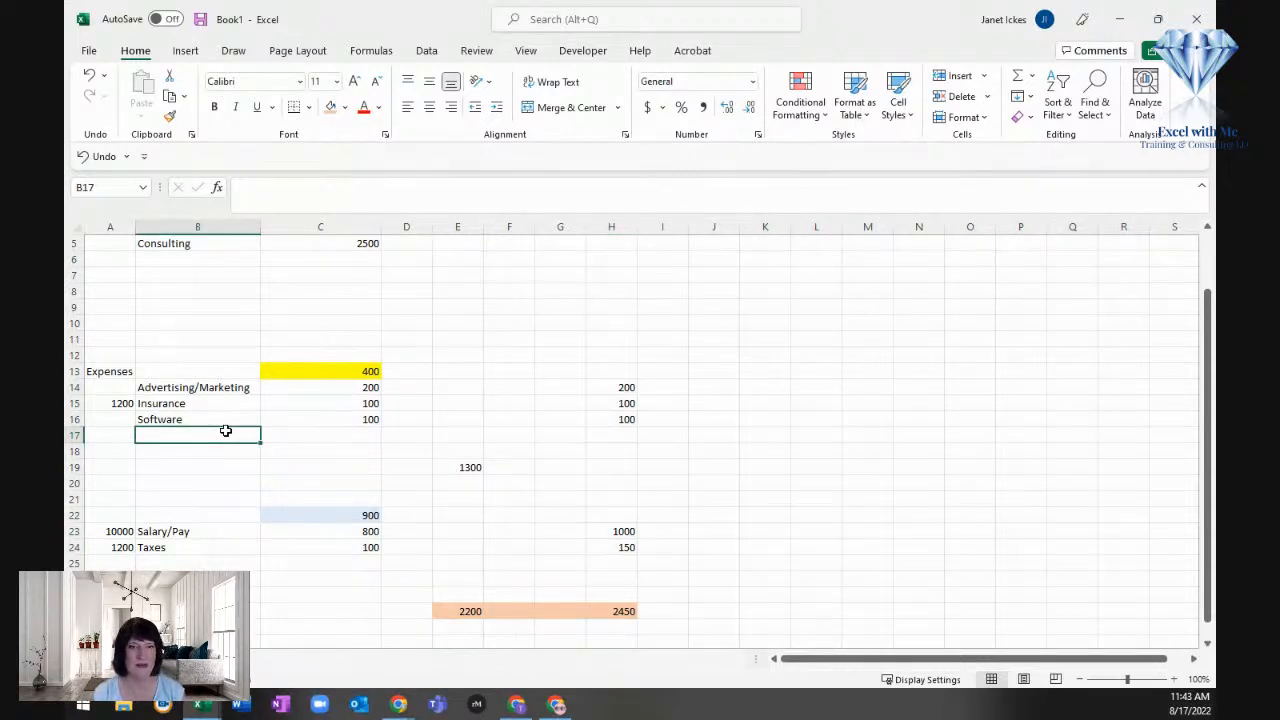
text(Travel)
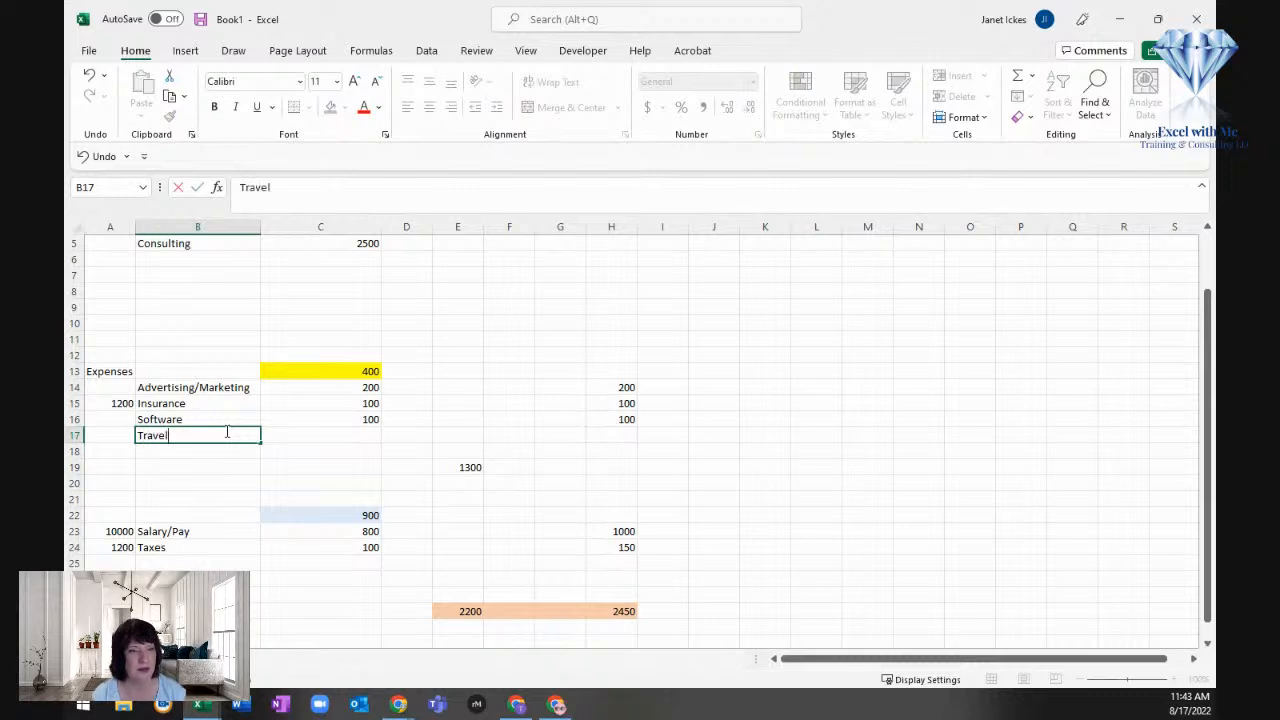
key(Right)
key(Right)
key(Right)
key(Right)
key(Right)
key(Right)
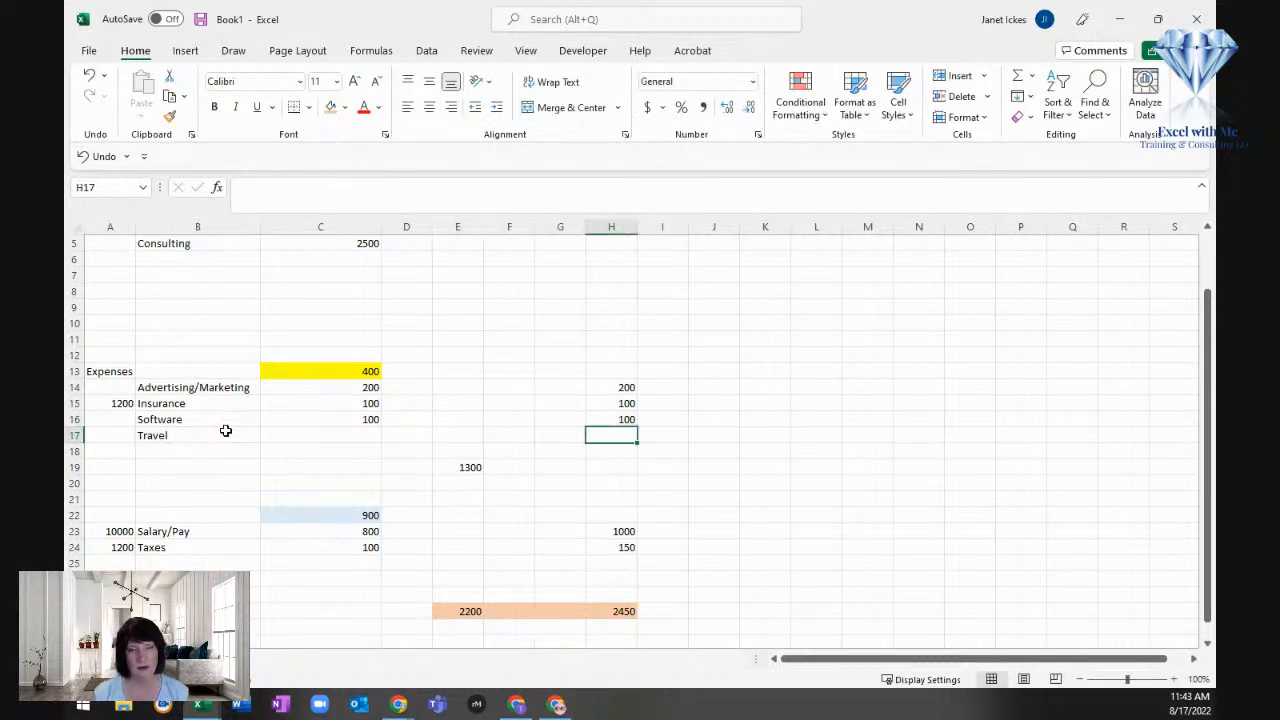
text(100)
key(Return)
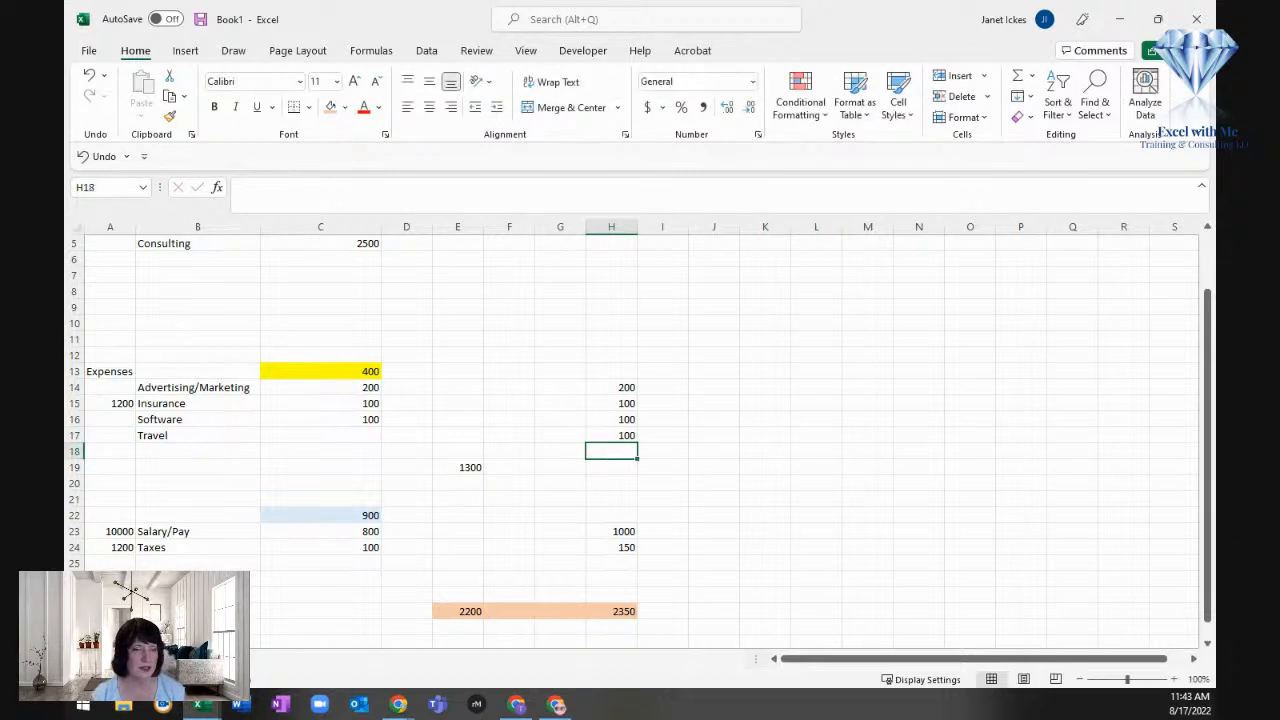
click(611, 609)
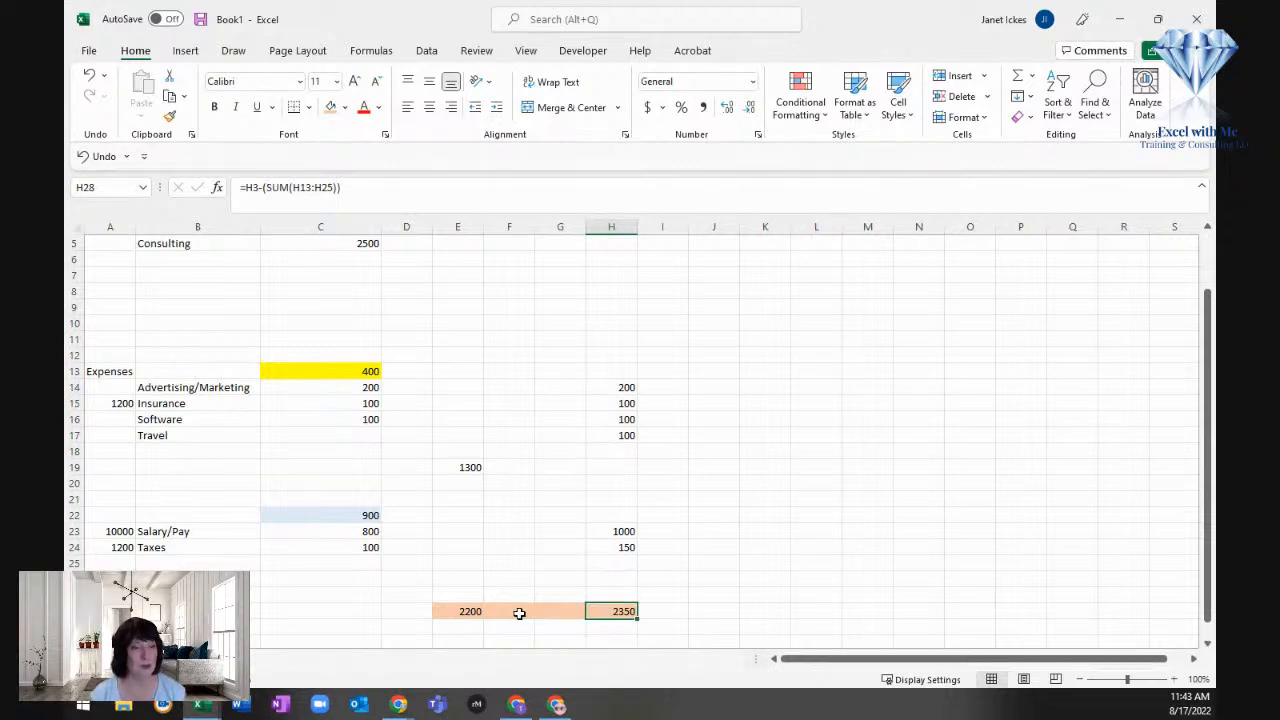
Step: Add the label "Unexpected Exp /ER /Saving.." in B27 with a future amount of 100 in H27
scroll(519, 613, down, 1)
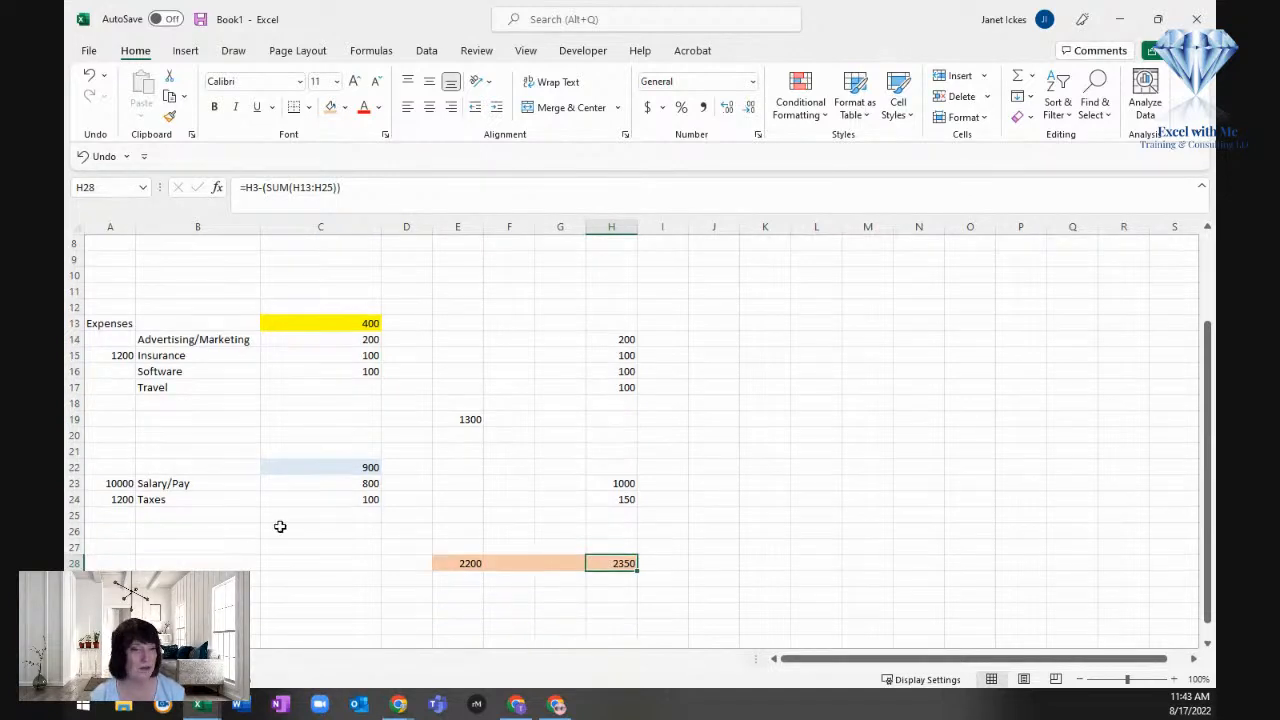
click(215, 542)
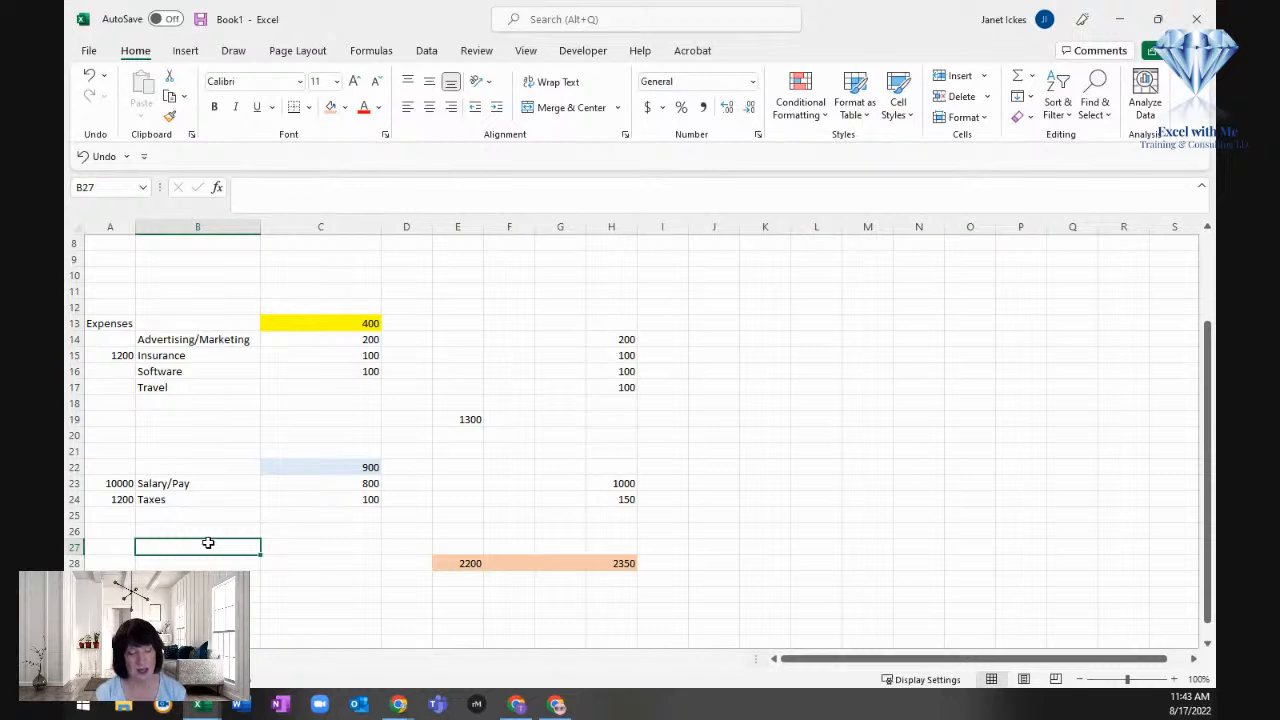
text(Unexc)
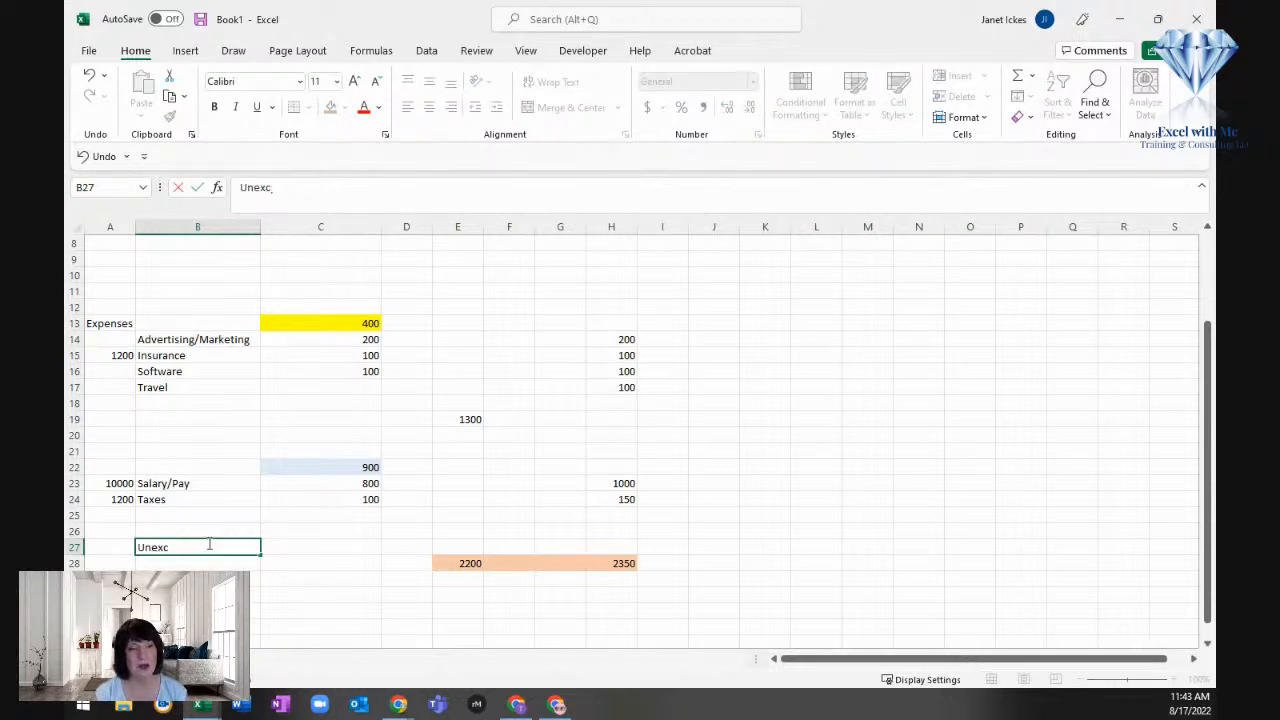
key(BackSpace)
text(pected)
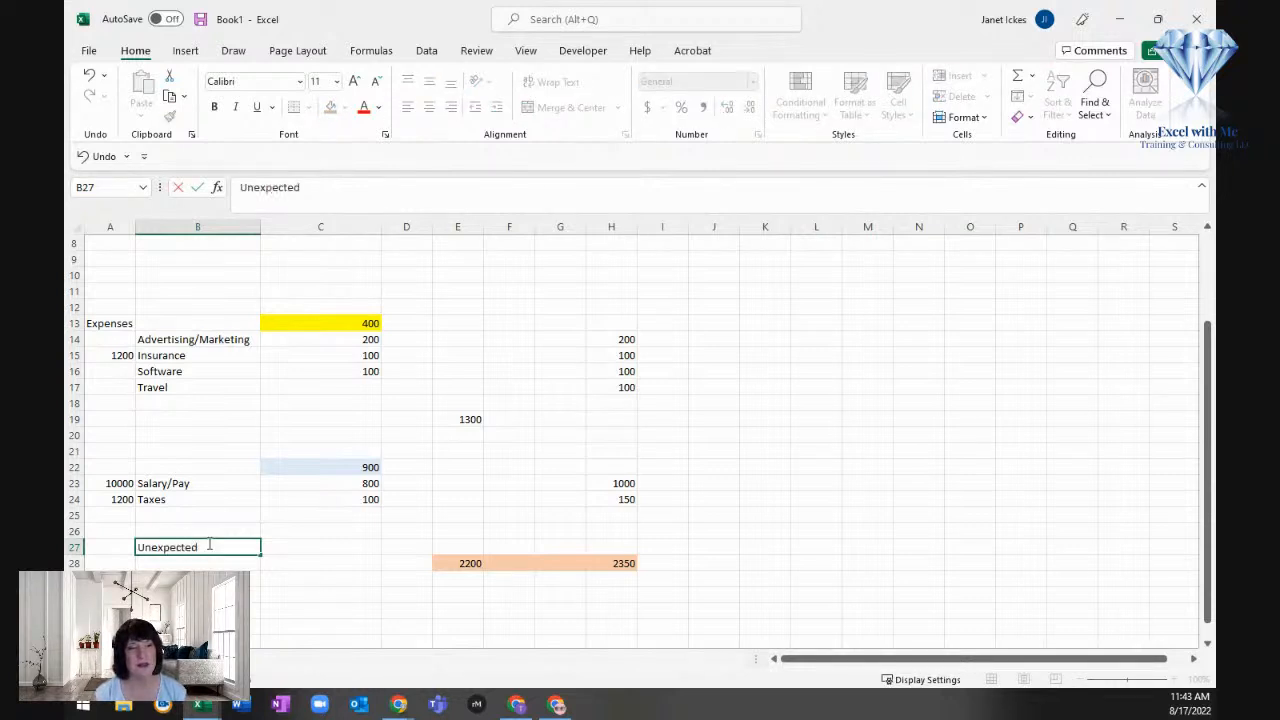
text( Exp)
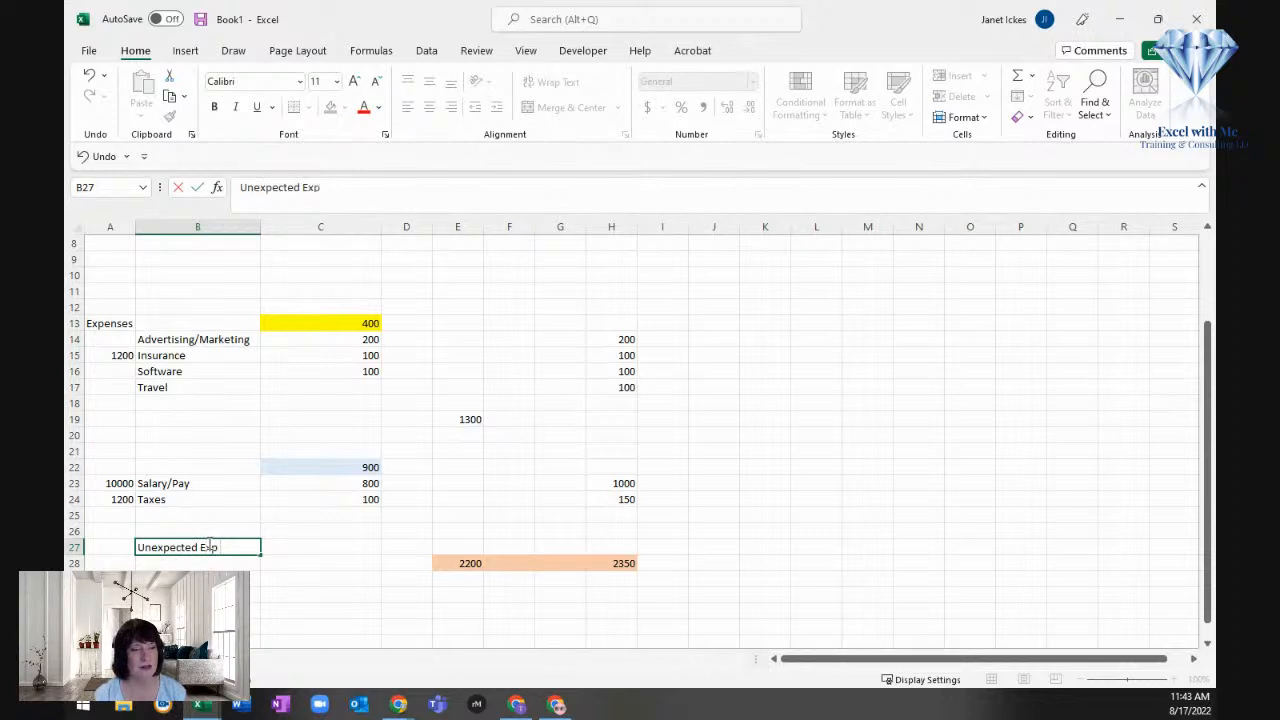
text( /ER /Saving)
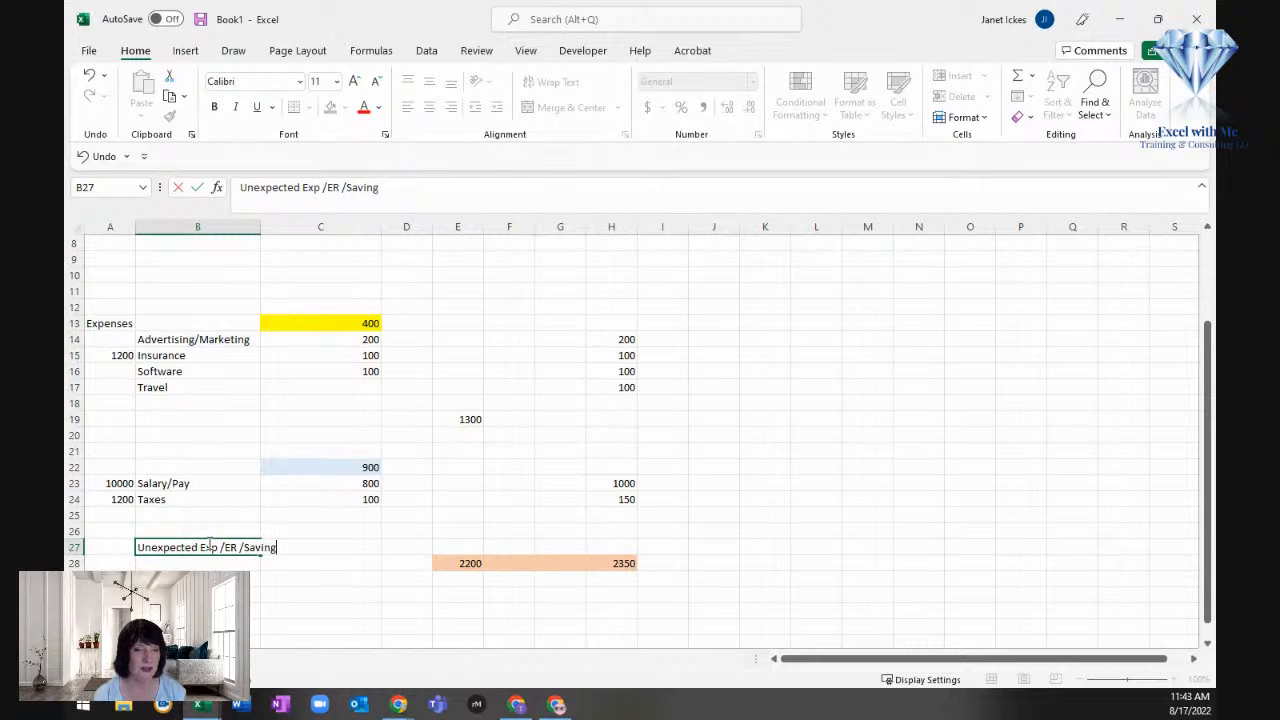
text(..)
key(Right)
key(Right)
key(Right)
key(Right)
key(Right)
key(Right)
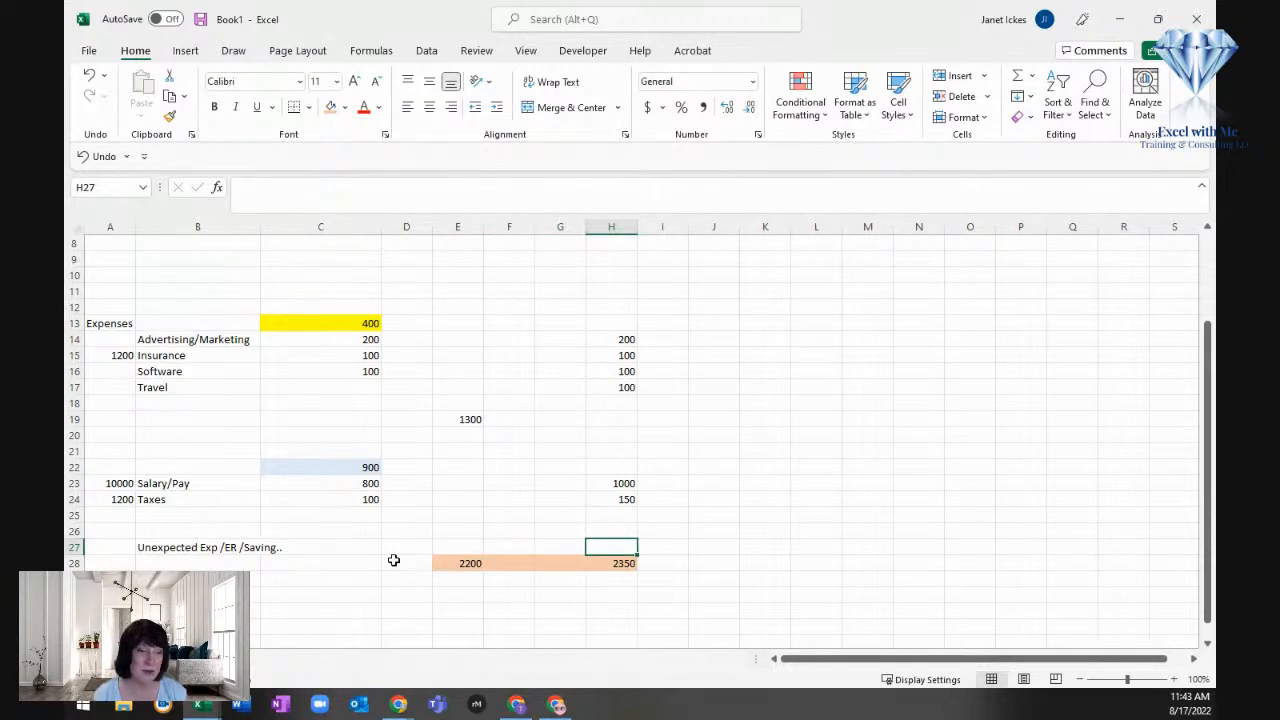
text(100)
key(Return)
Step: Extend the sum range in the H28 formula to H13:H27 so it includes the unexpected expense
scroll(498, 475, up, 2)
scroll(498, 475, down, 3)
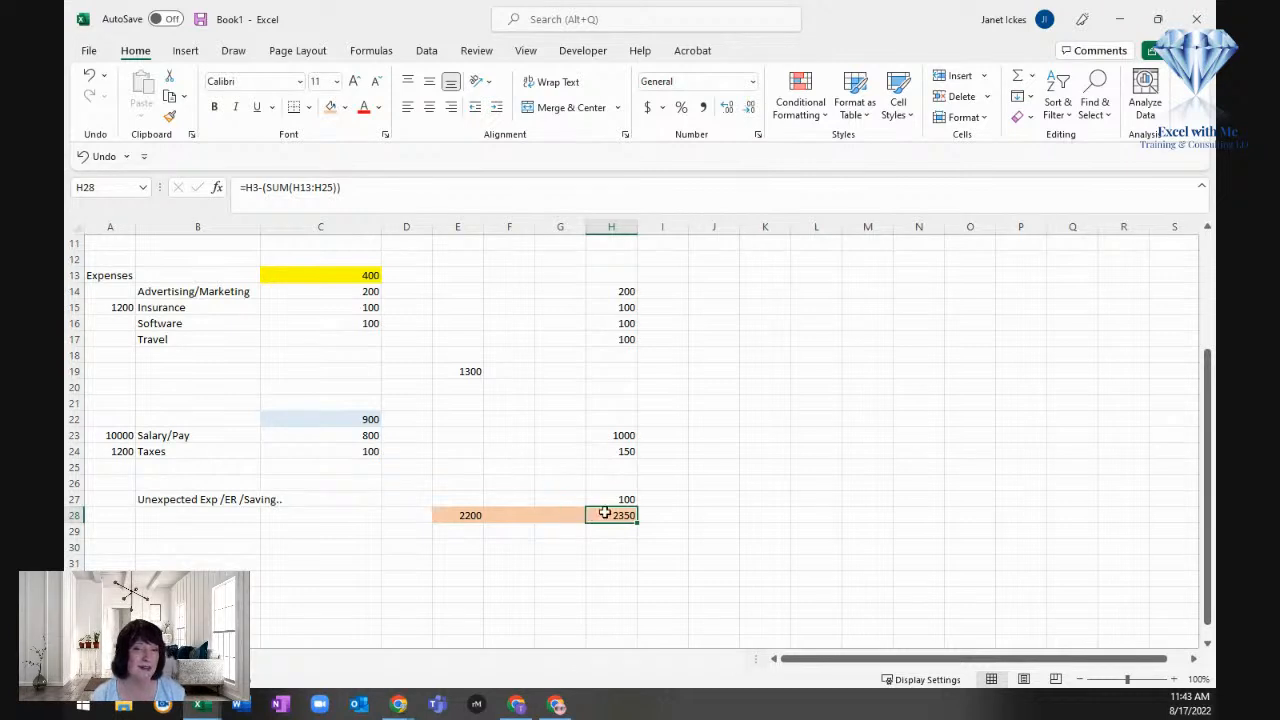
click(322, 188)
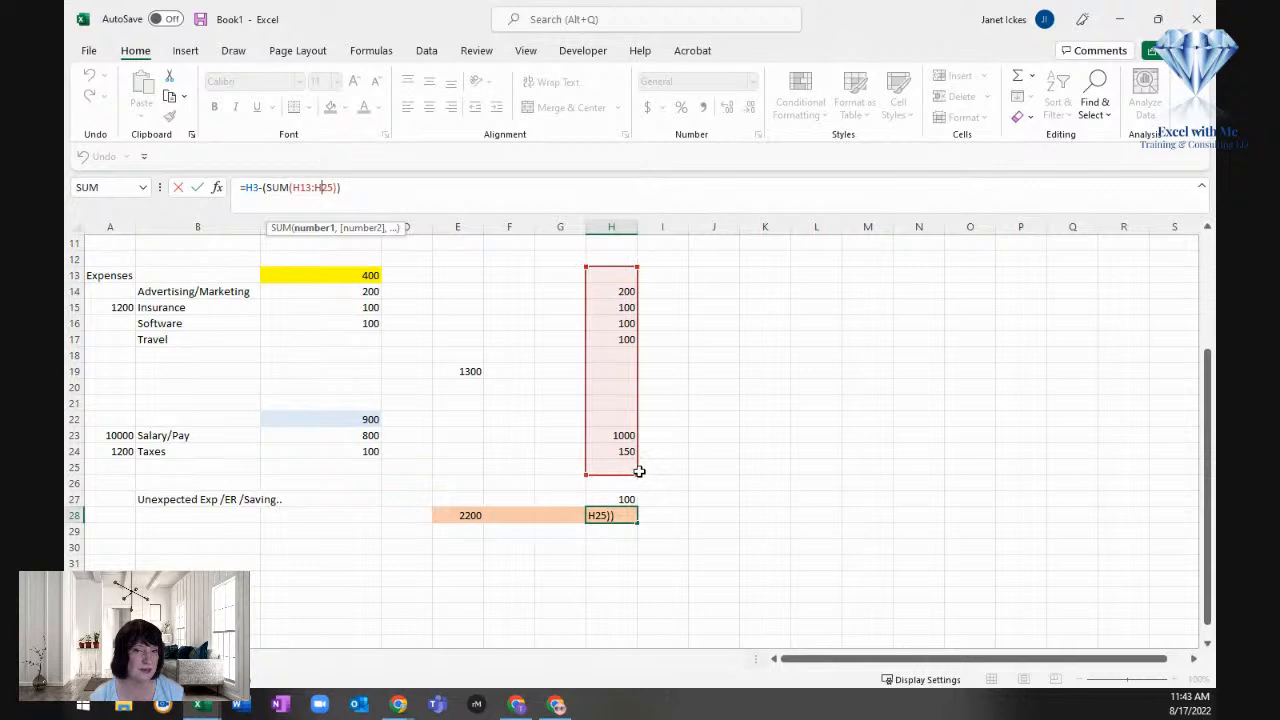
drag(639, 472, 637, 498)
key(Return)
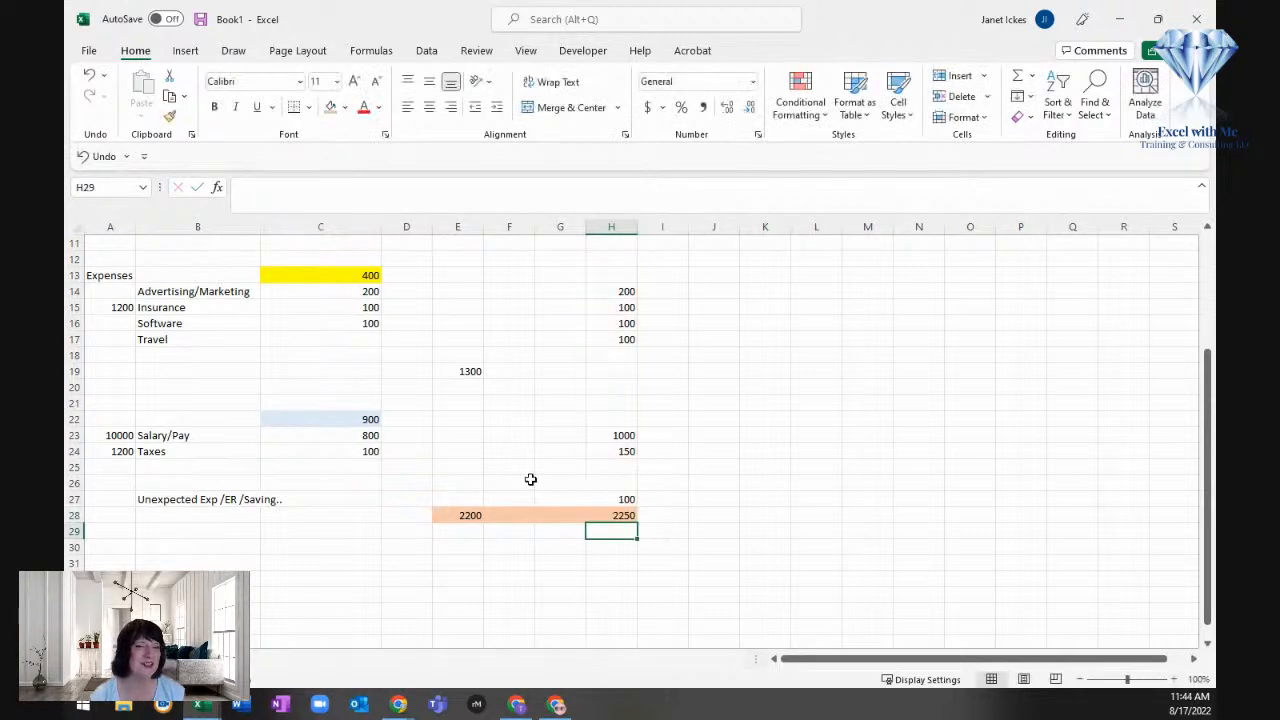
Step: Set the future unexpected expense and savings amount in H27 to 500
click(617, 514)
click(623, 498)
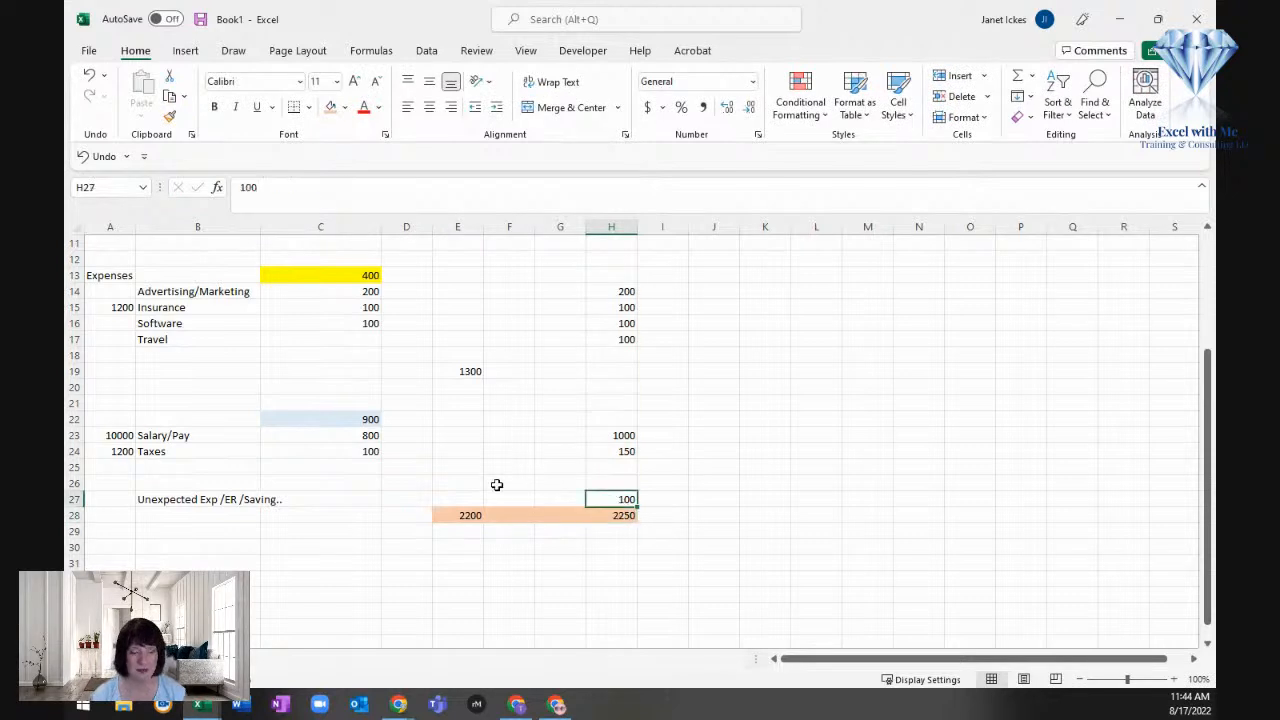
text(500)
key(Return)
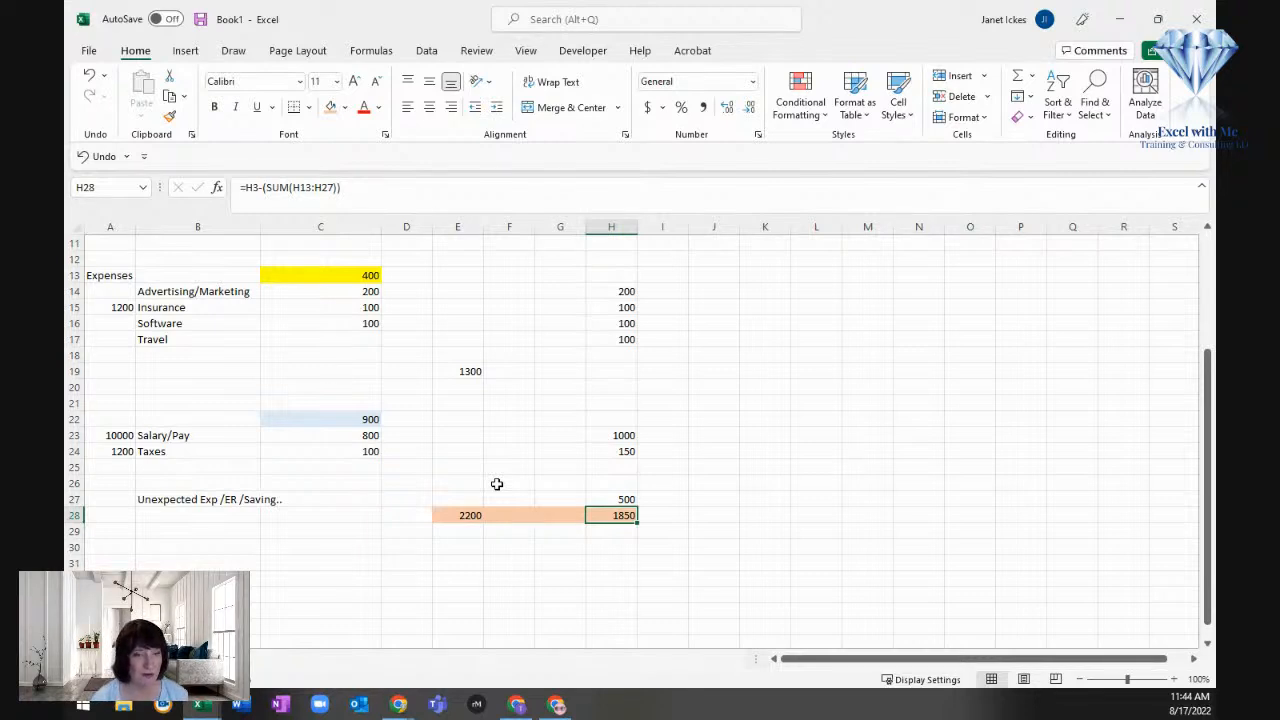
Step: Enter 120 in I16 beside the future Software amount
scroll(638, 440, up, 2)
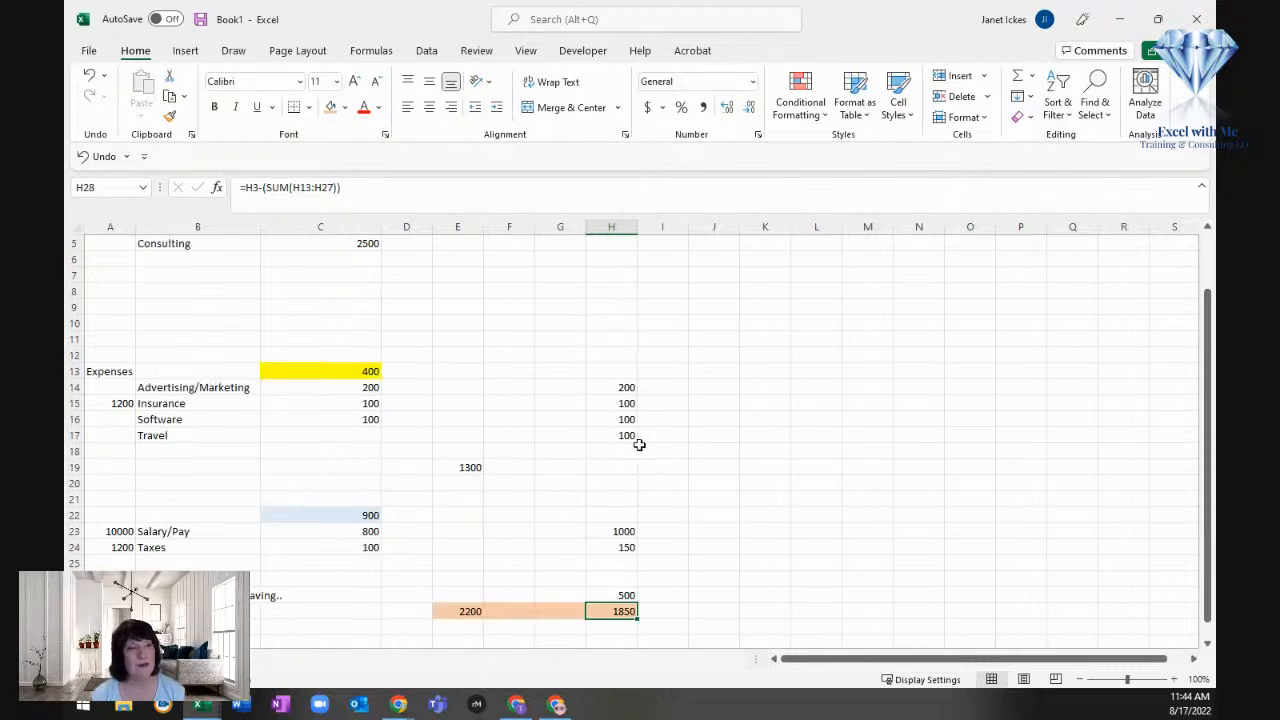
click(618, 420)
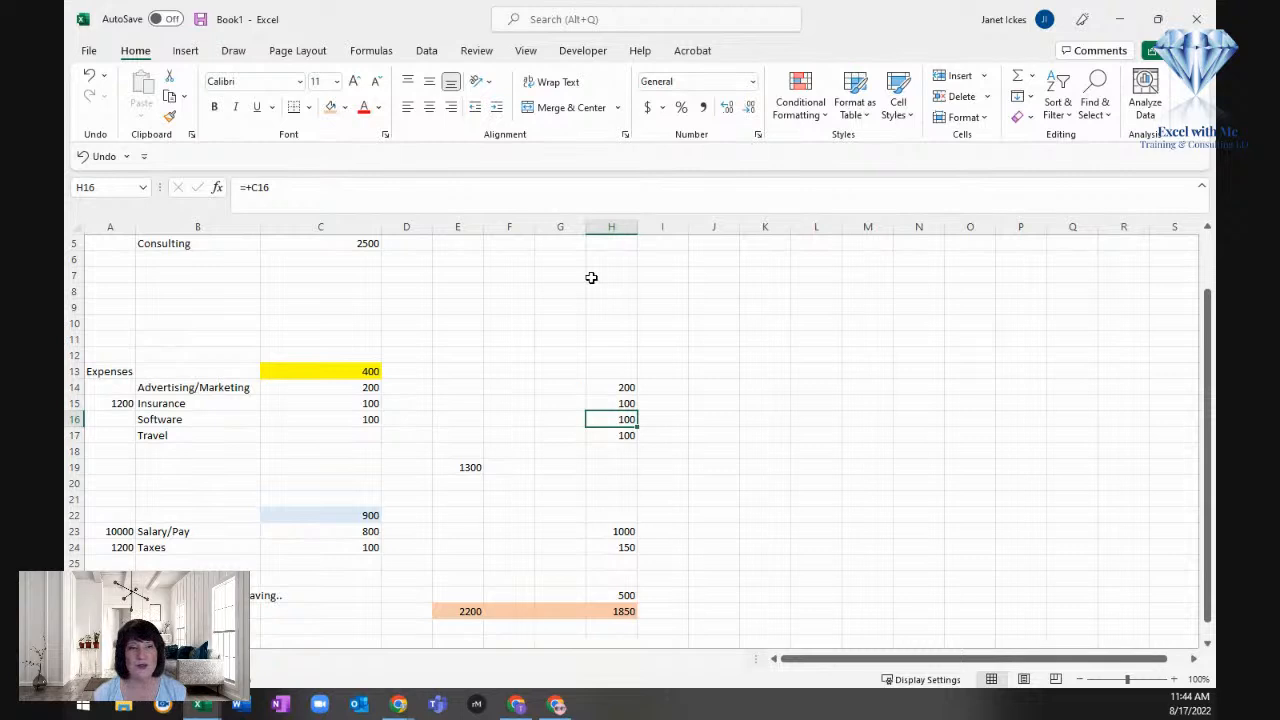
click(669, 416)
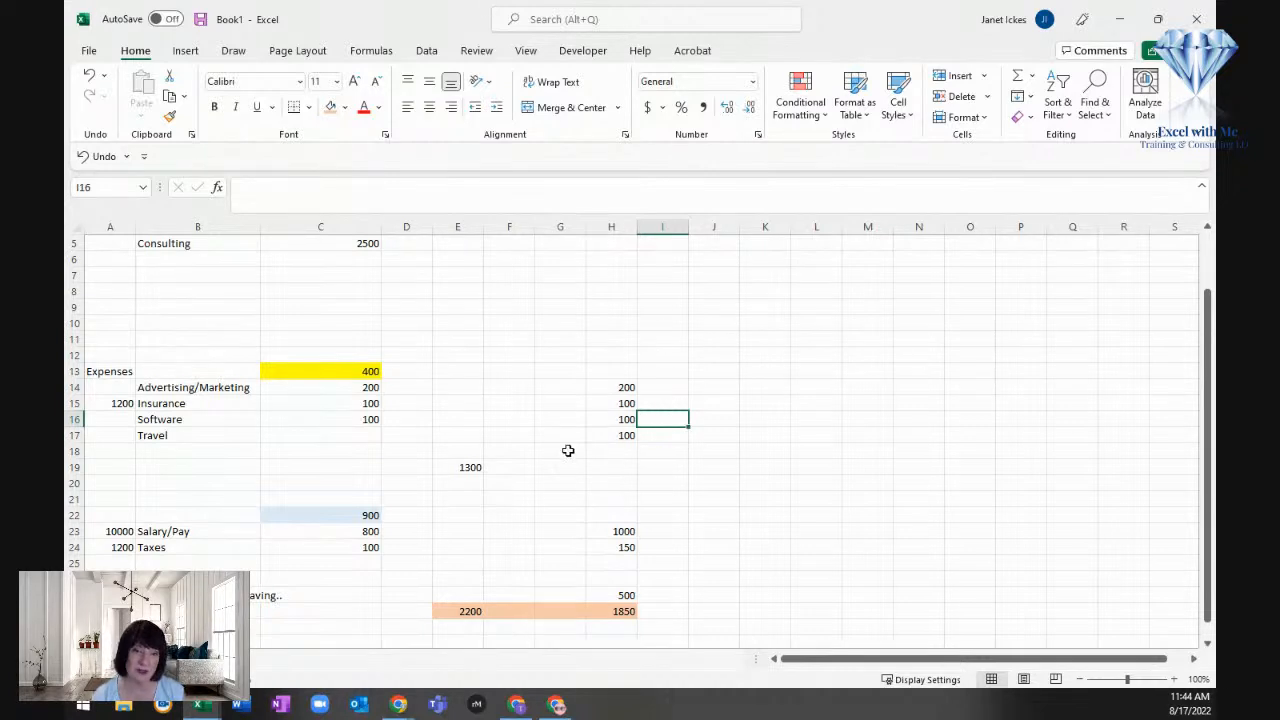
key(Return)
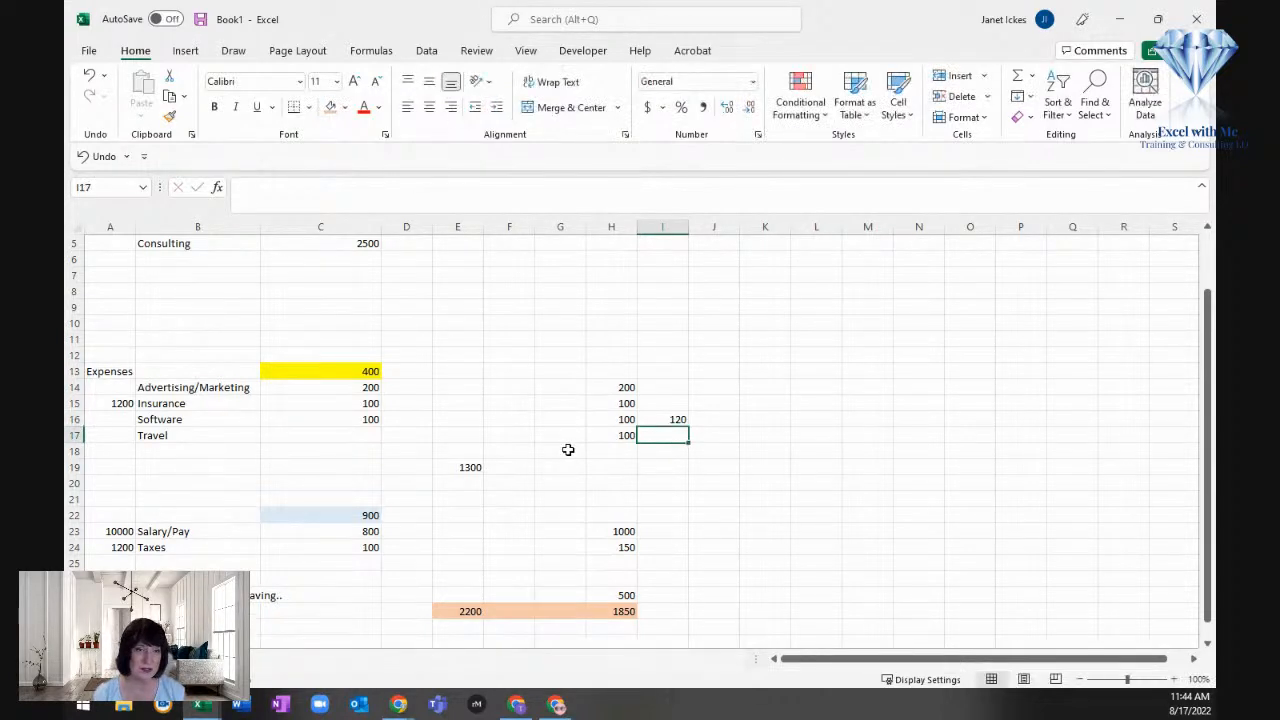
Step: Calculate the Software difference in J16 with =+H16-I16 and apply the comma number style
click(702, 420)
text(=)
click(617, 420)
text(-)
click(663, 419)
key(Return)
key(Up)
click(704, 108)
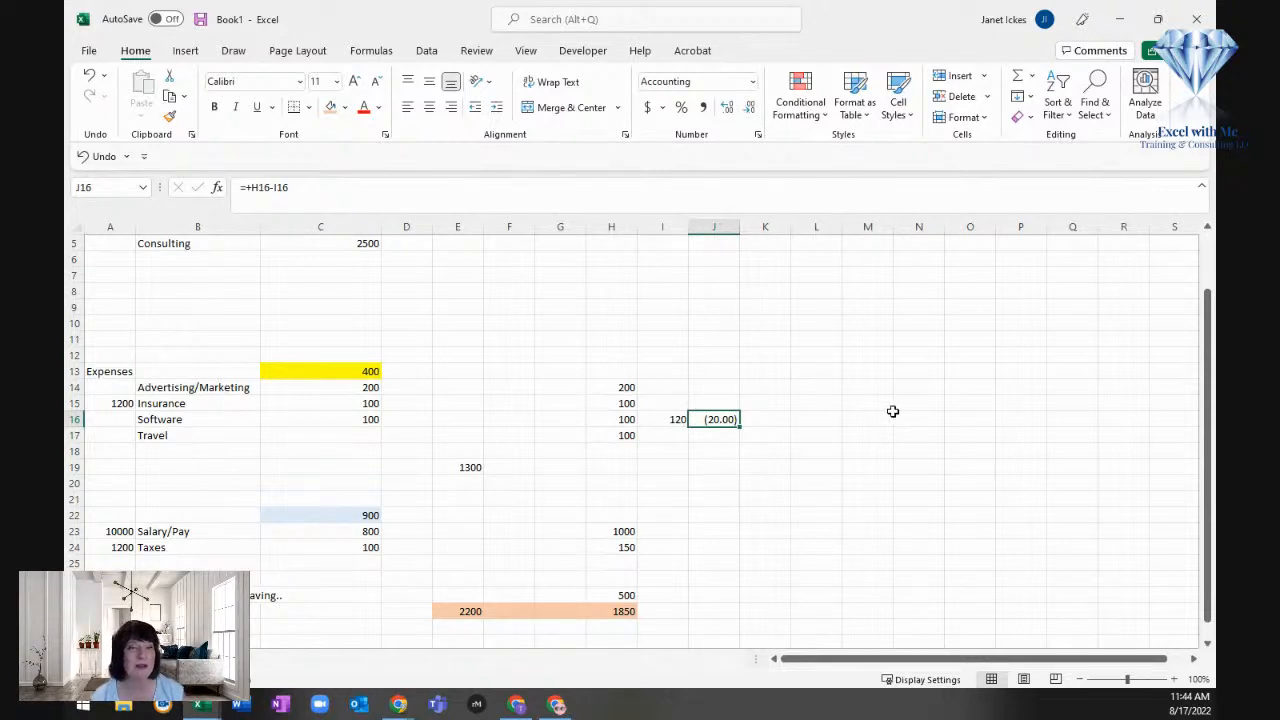
Step: Review the budget from the income rows down to the future Salary/Pay amount and the unexpected expense line
scroll(893, 411, up, 2)
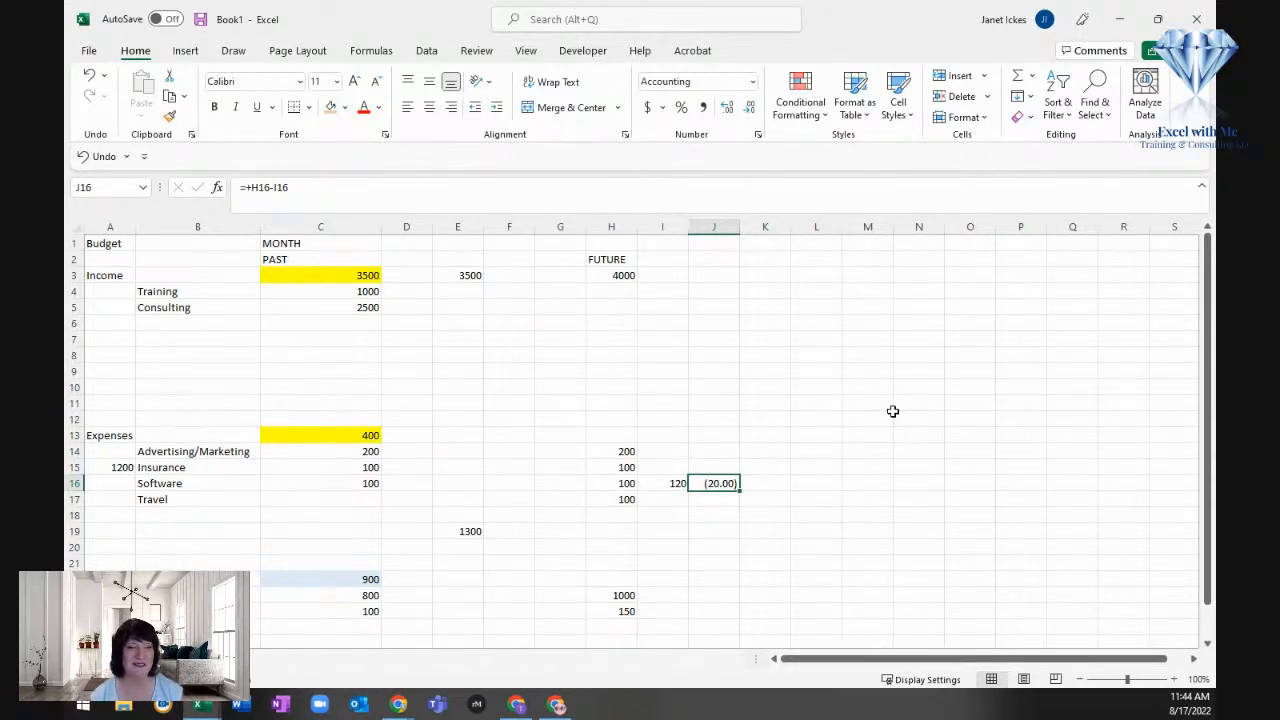
double_click(120, 371)
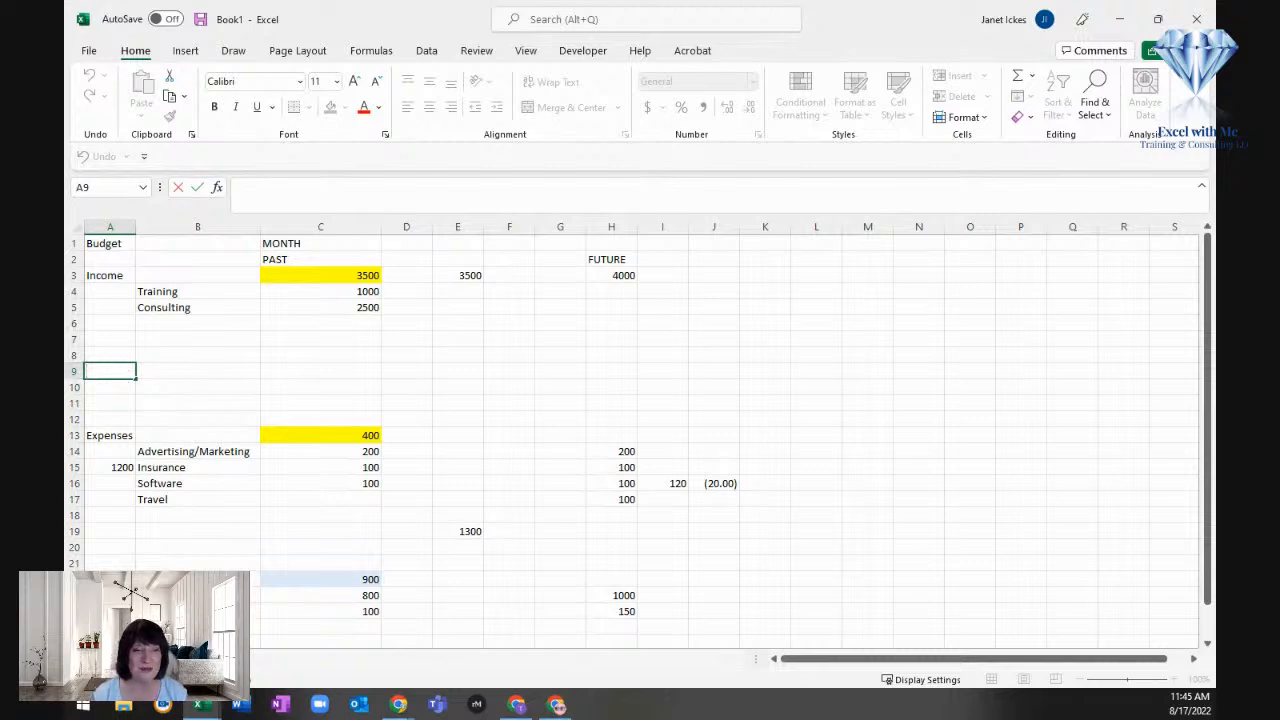
click(548, 532)
scroll(569, 534, down, 2)
click(620, 498)
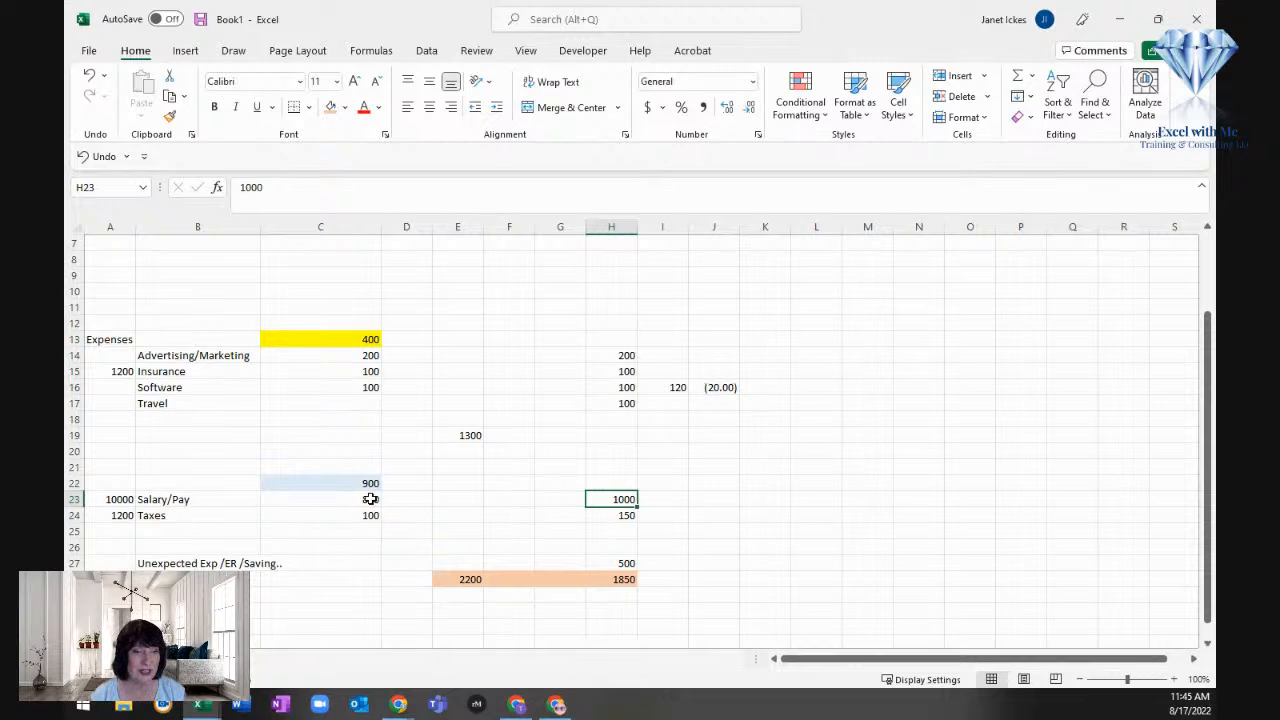
scroll(571, 480, down, 1)
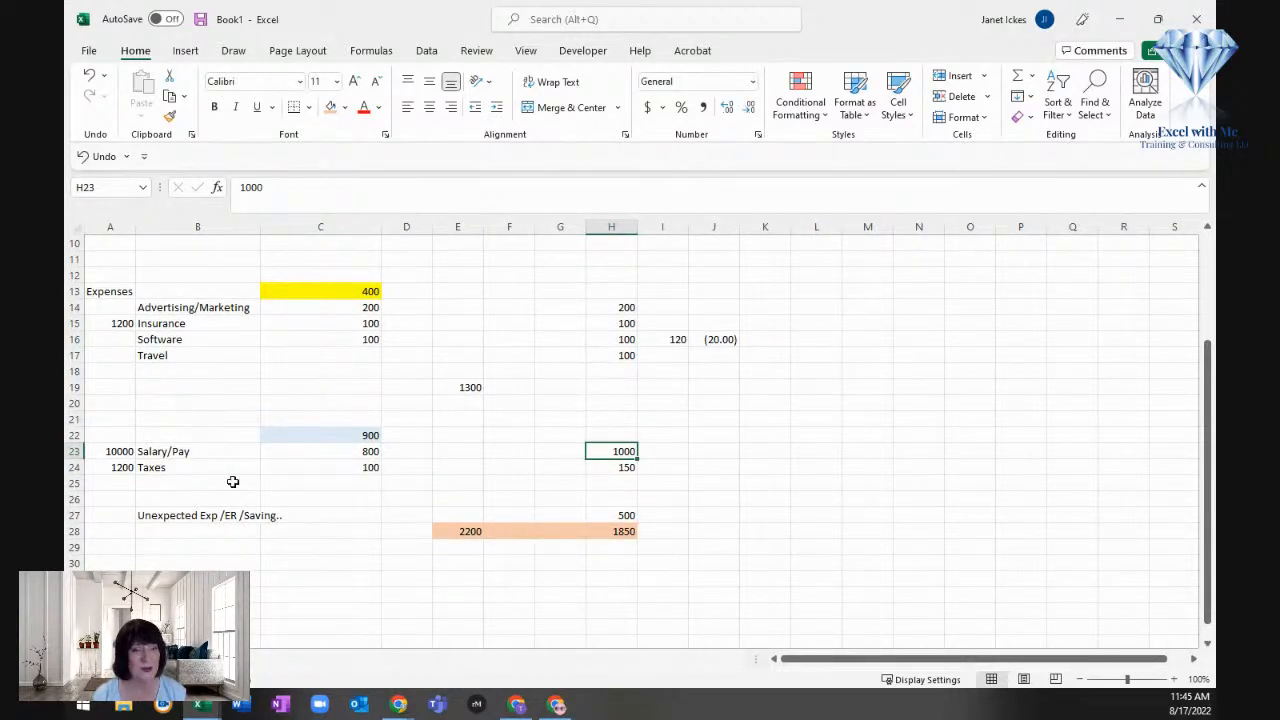
double_click(189, 514)
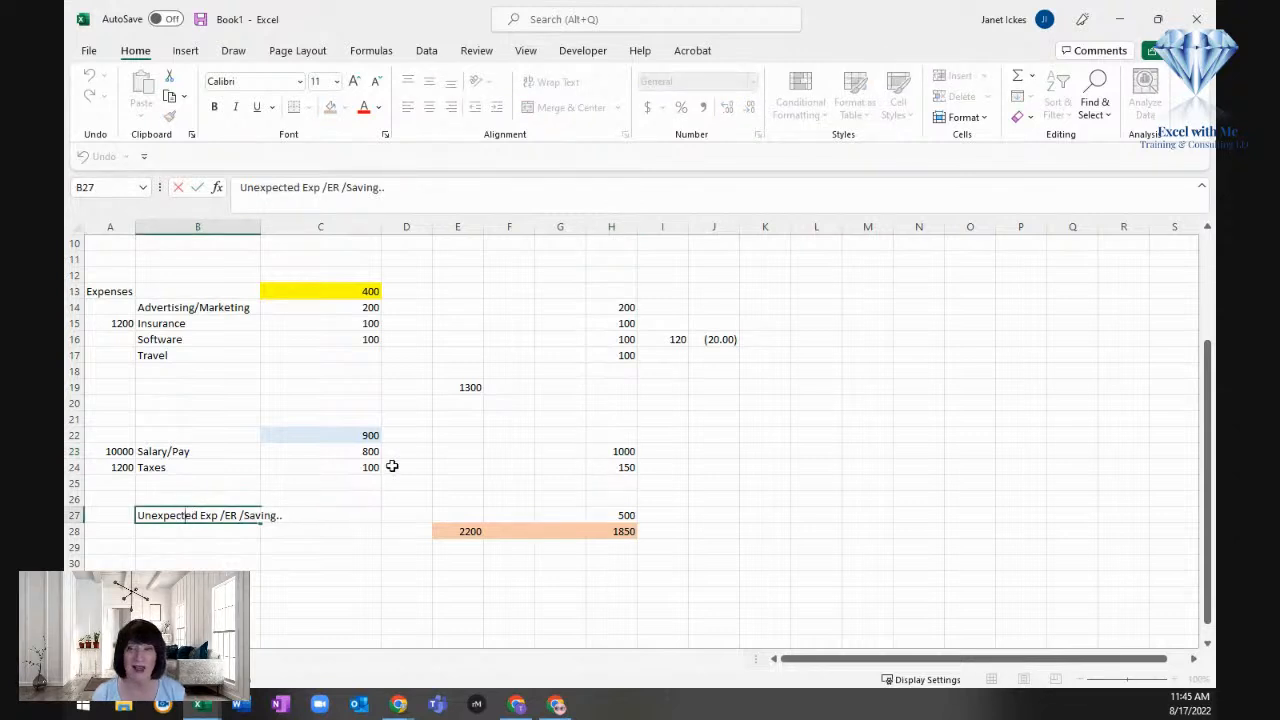
click(805, 486)
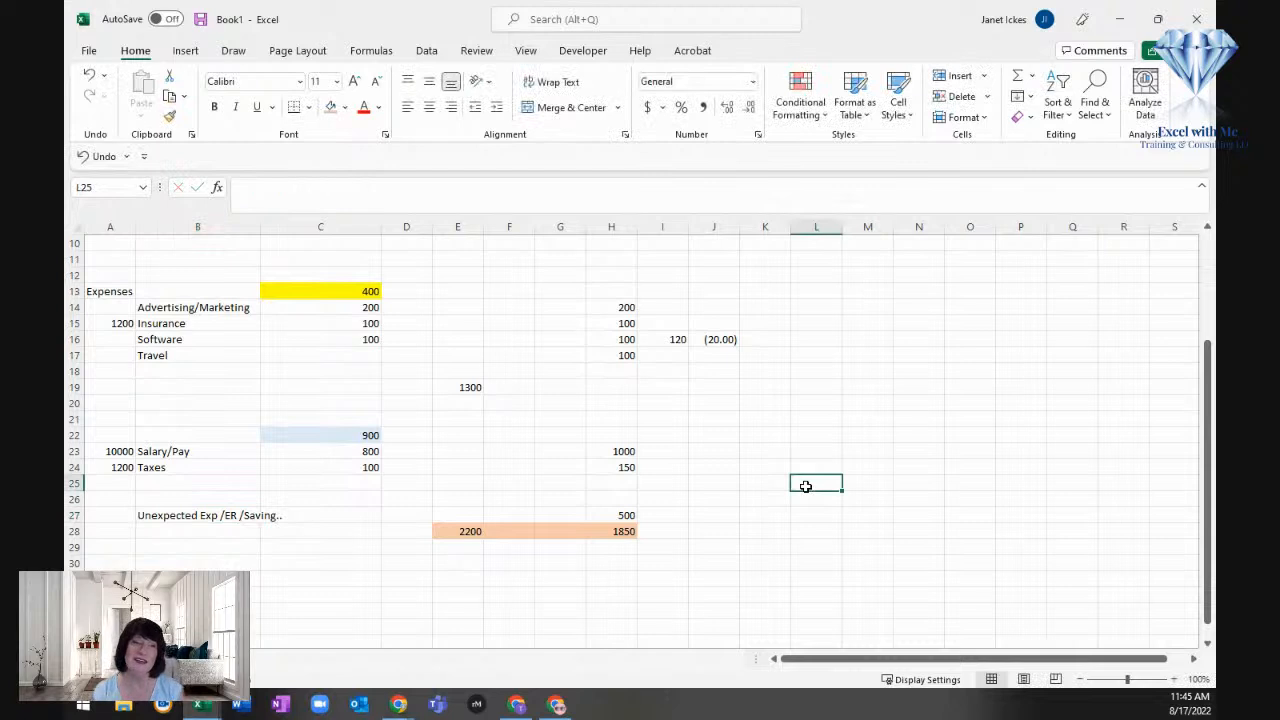